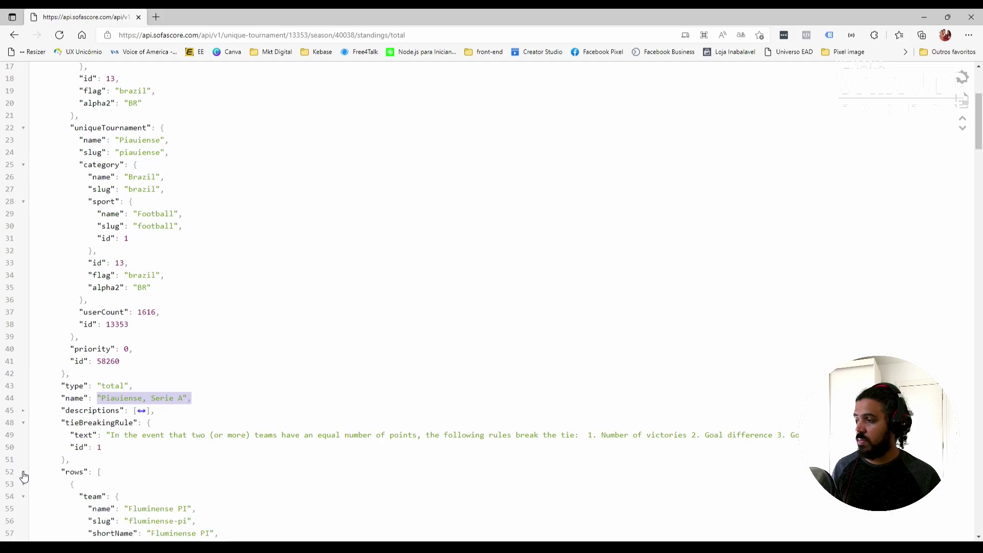
Collapse the tournament node in the standings JSON and examine the first team's matches, draws and points fields.
scroll(41, 358, up, 1)
scroll(48, 329, up, 6)
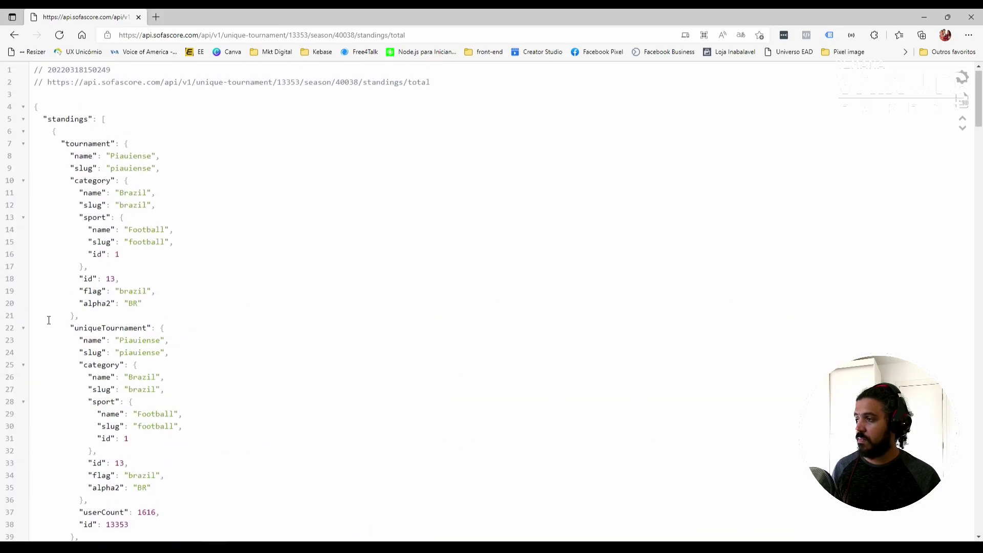
click(23, 144)
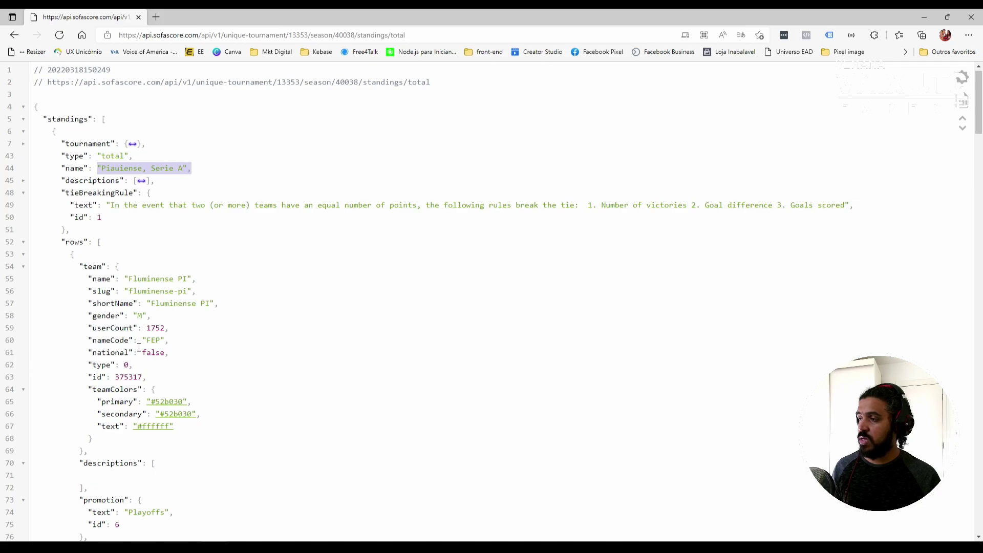
scroll(164, 326, down, 3)
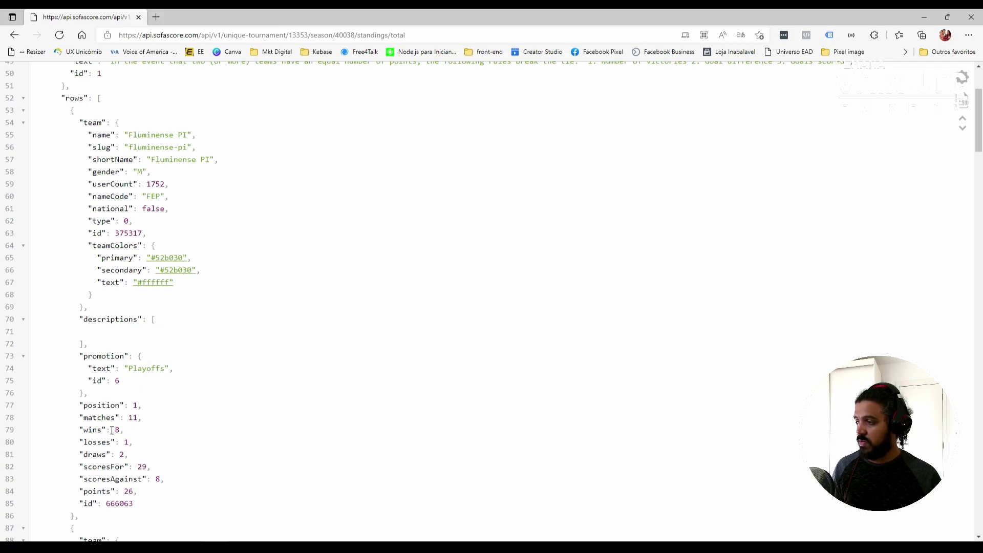
drag(139, 417, 99, 405)
mouse_move(133, 444)
mouse_down()
mouse_move(113, 444)
mouse_move(125, 454)
mouse_up()
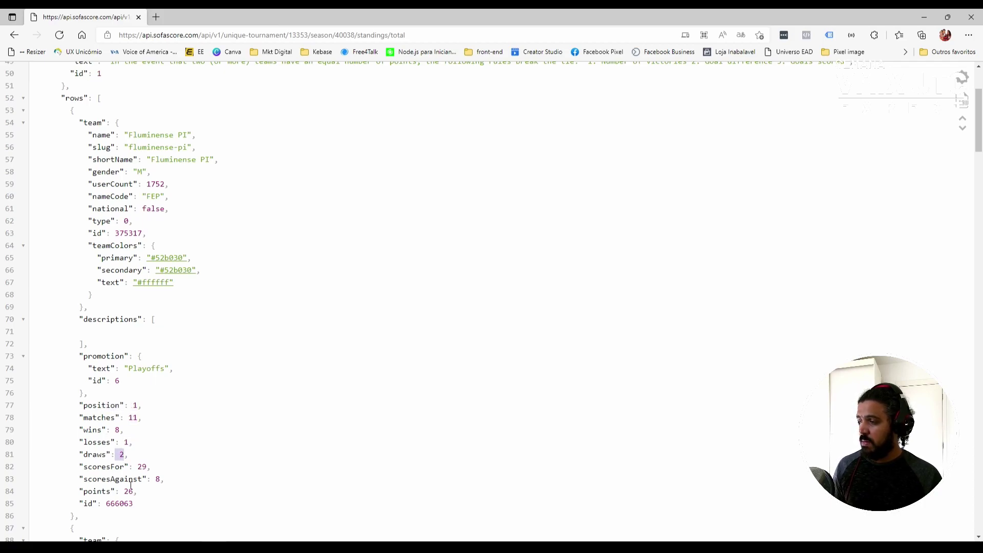
drag(137, 491, 124, 491)
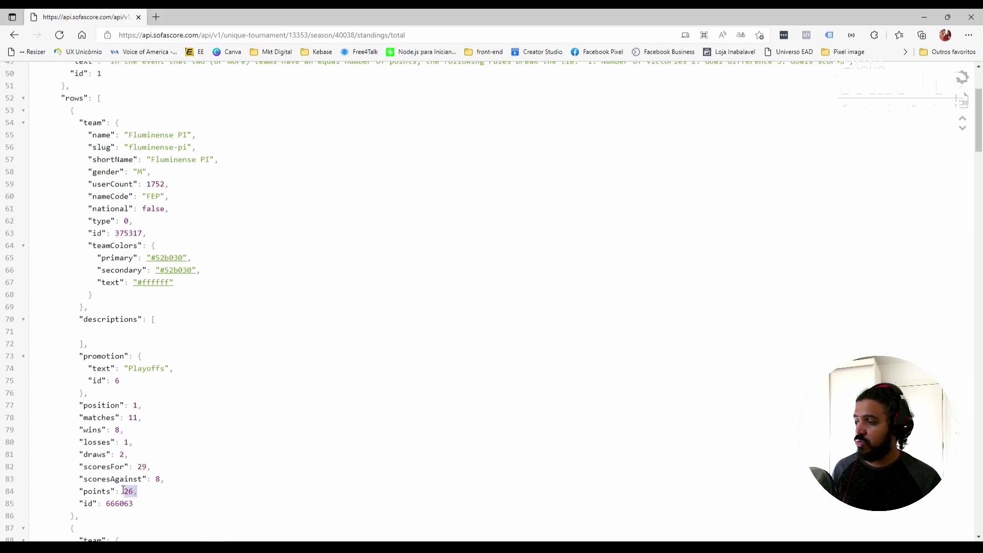
scroll(86, 458, down, 2)
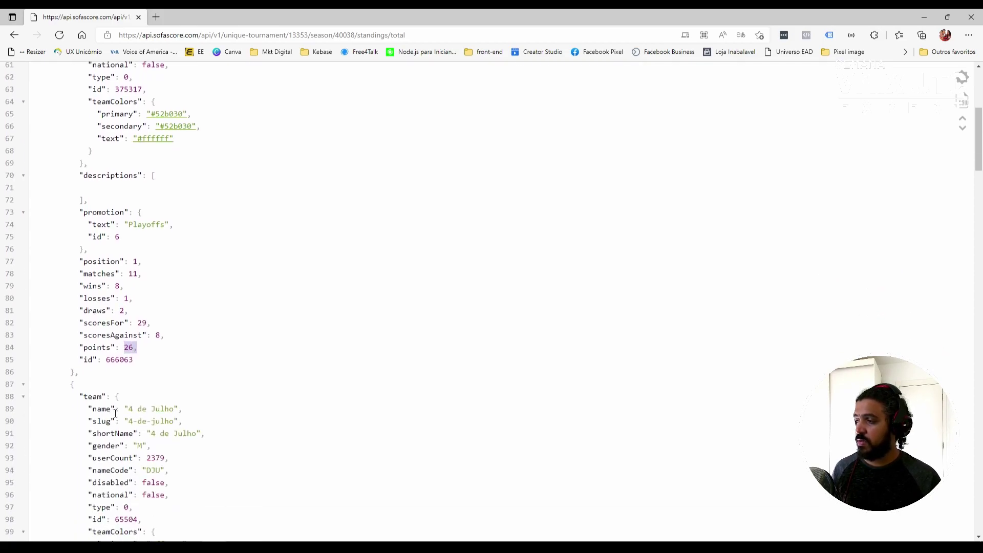
Look through the following team entries in the rows array and expand the tournament node again.
scroll(112, 416, down, 1)
scroll(165, 370, down, 5)
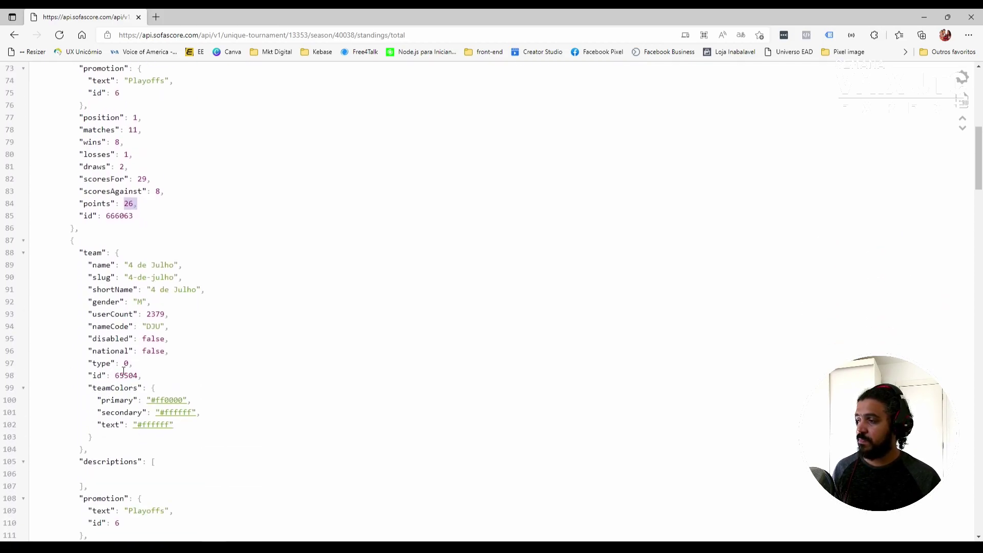
scroll(124, 433, down, 1)
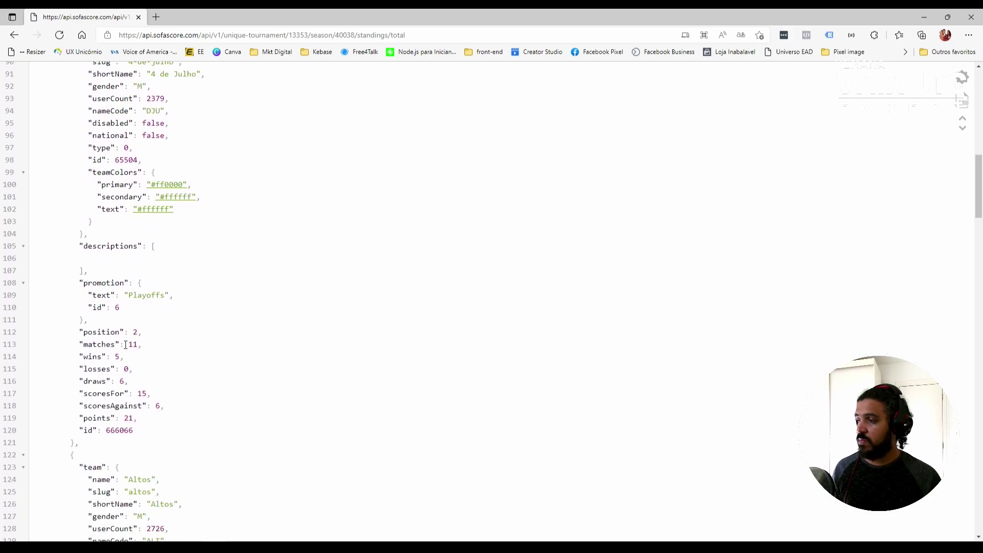
scroll(131, 428, down, 4)
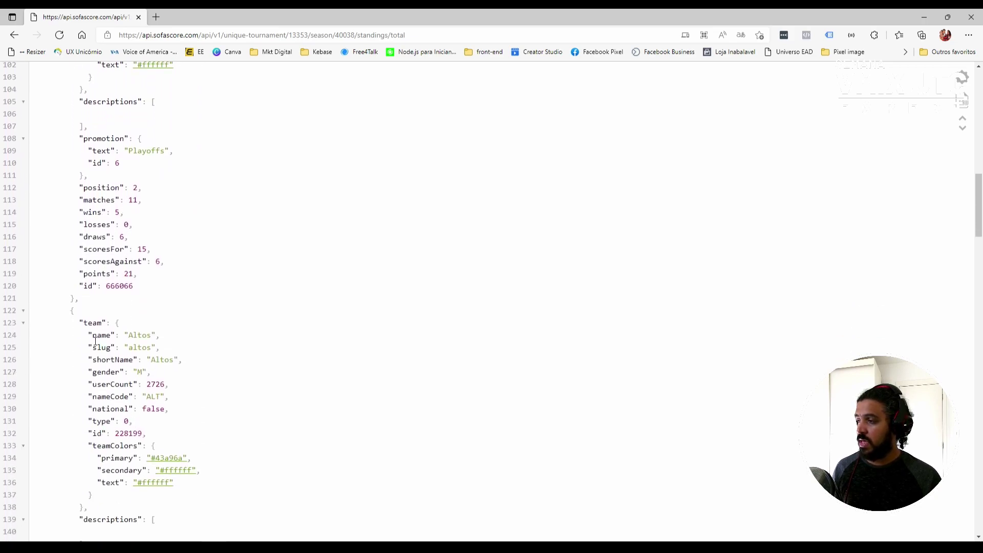
scroll(121, 415, down, 9)
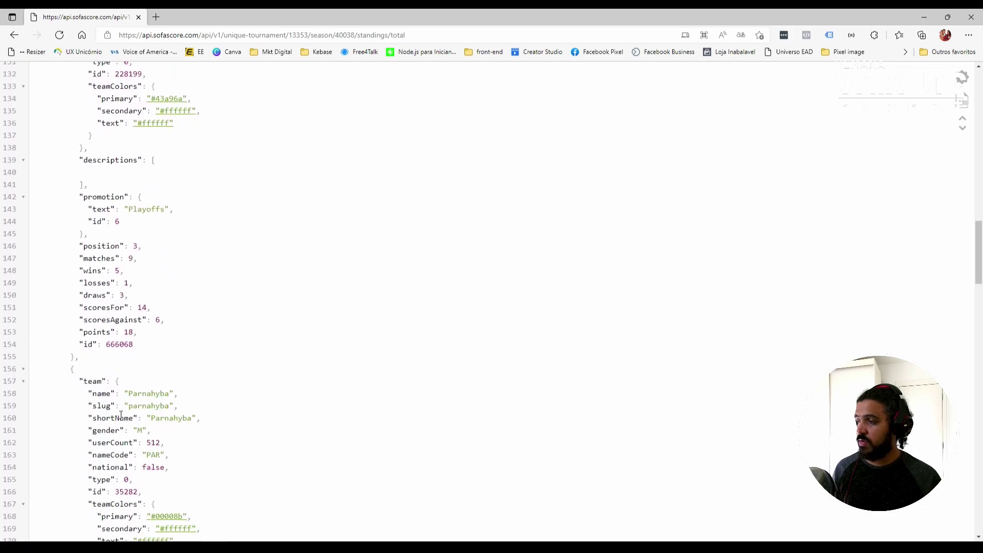
scroll(121, 415, up, 20)
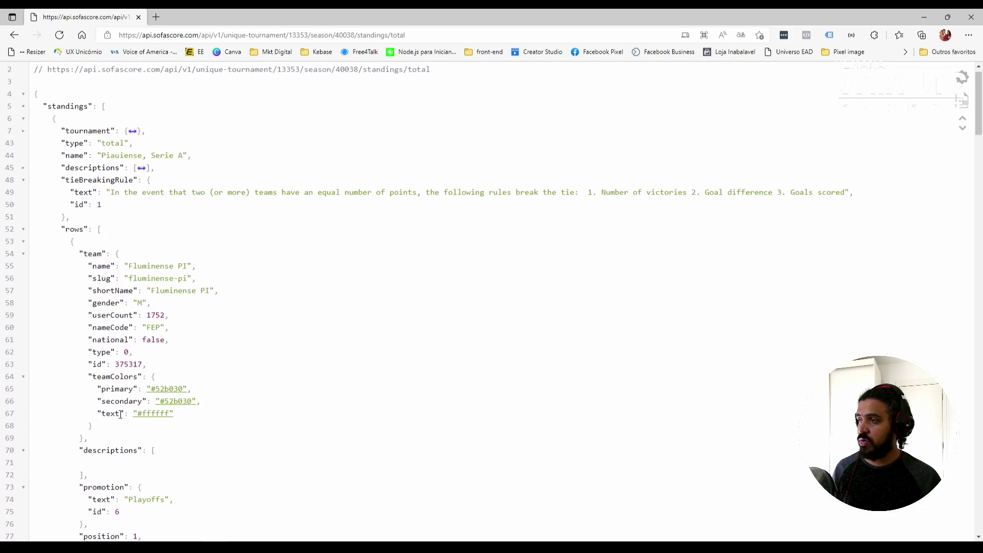
click(23, 144)
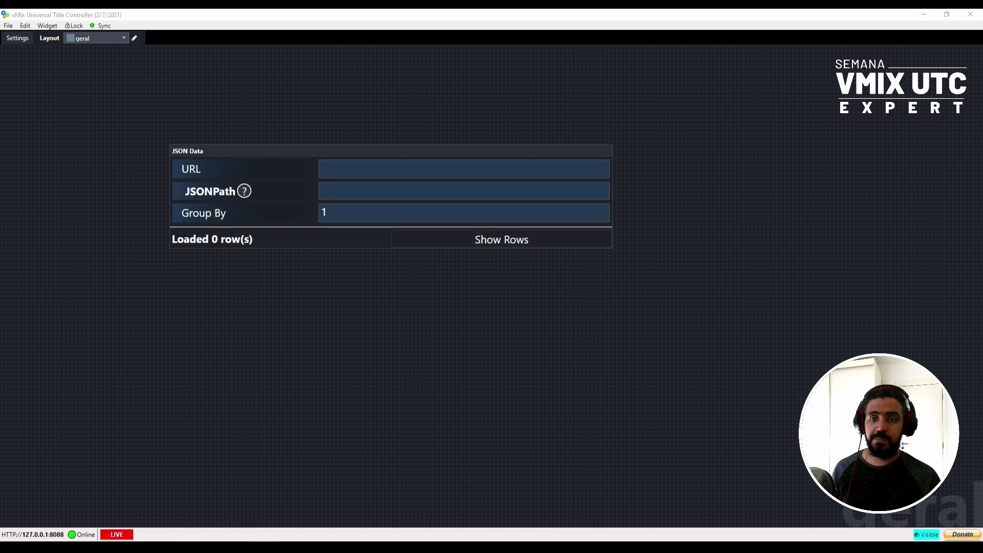
Switch to vMix Universal Title Controller and paste the copied Sofascore standings address as the JSON Data widget's URL.
click(403, 169)
key(ctrl+v)
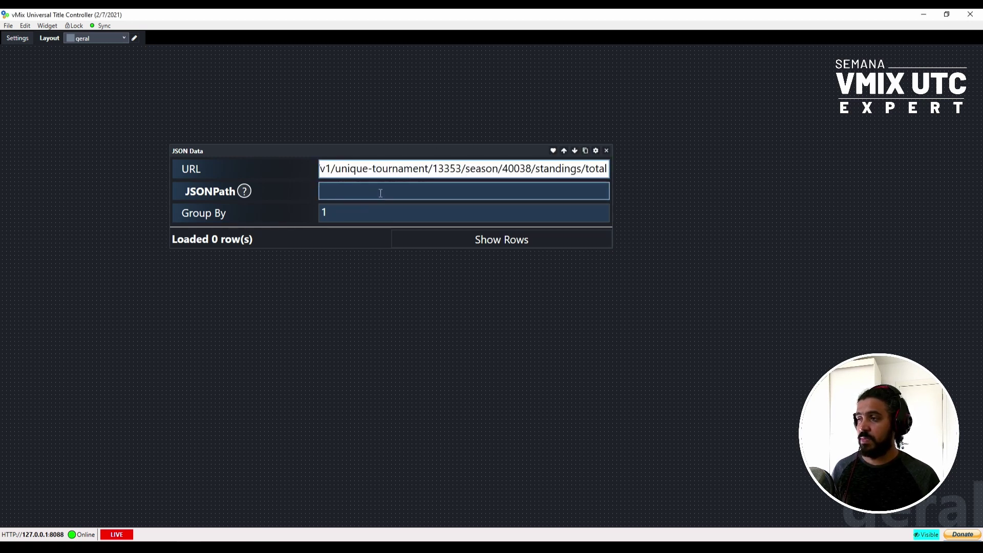
click(351, 190)
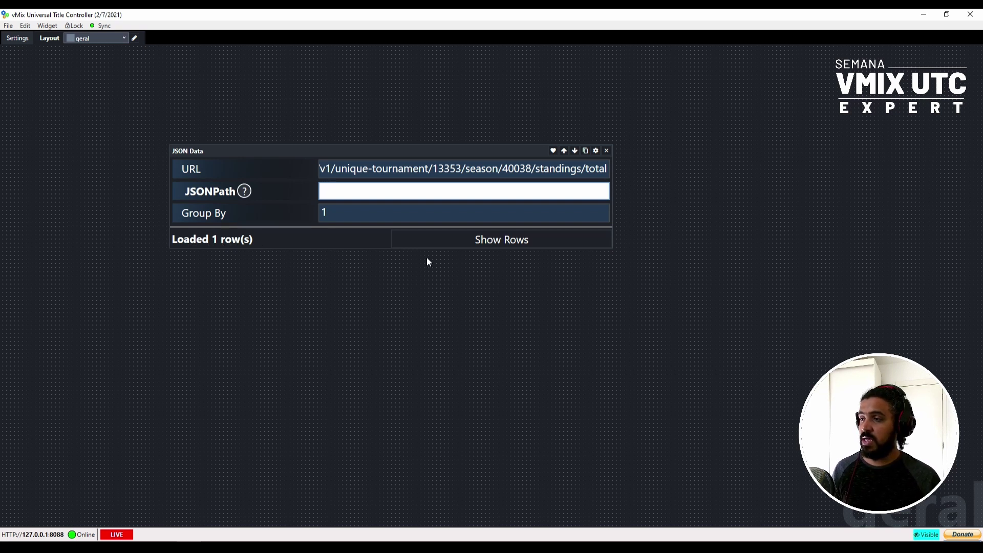
View the raw rows loaded by the JSON Data widget and close the rows viewer.
click(441, 245)
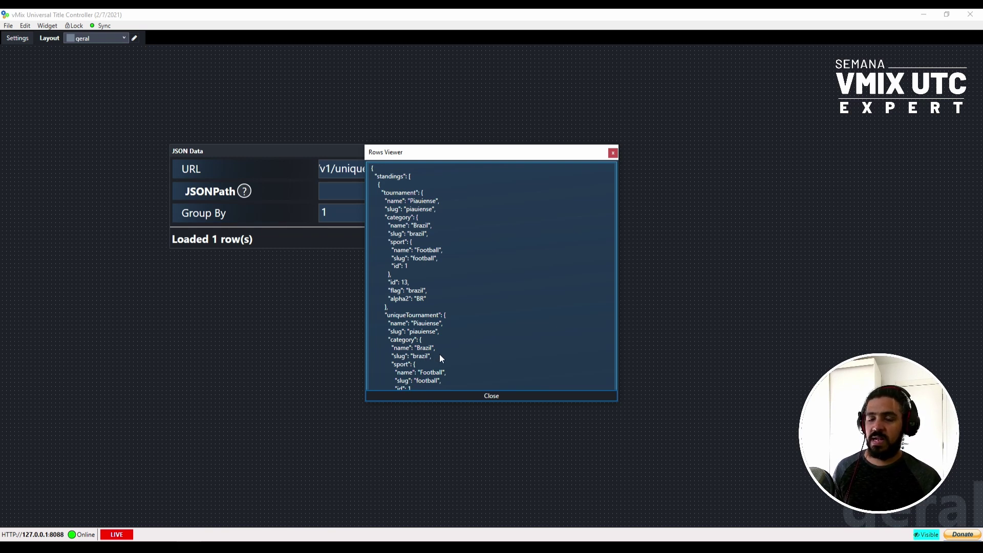
click(504, 396)
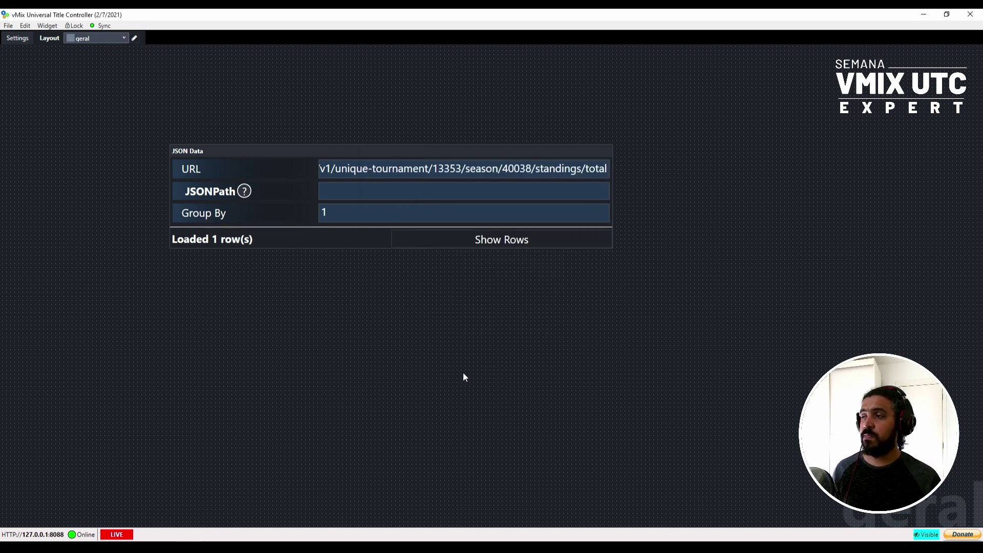
click(500, 241)
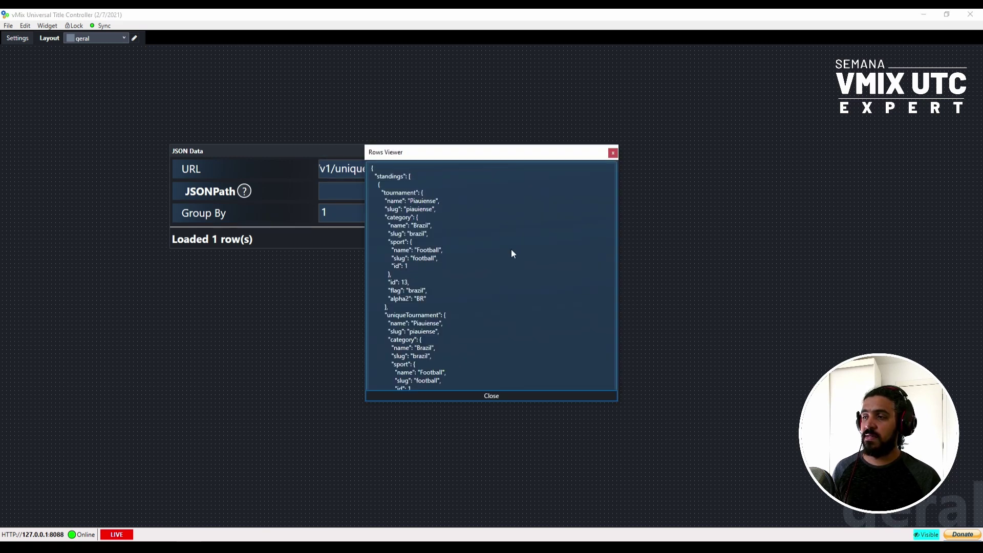
click(613, 153)
Set the JSON Data widget's JSONPath to standings and show the loaded rows.
click(378, 191)
text(sta)
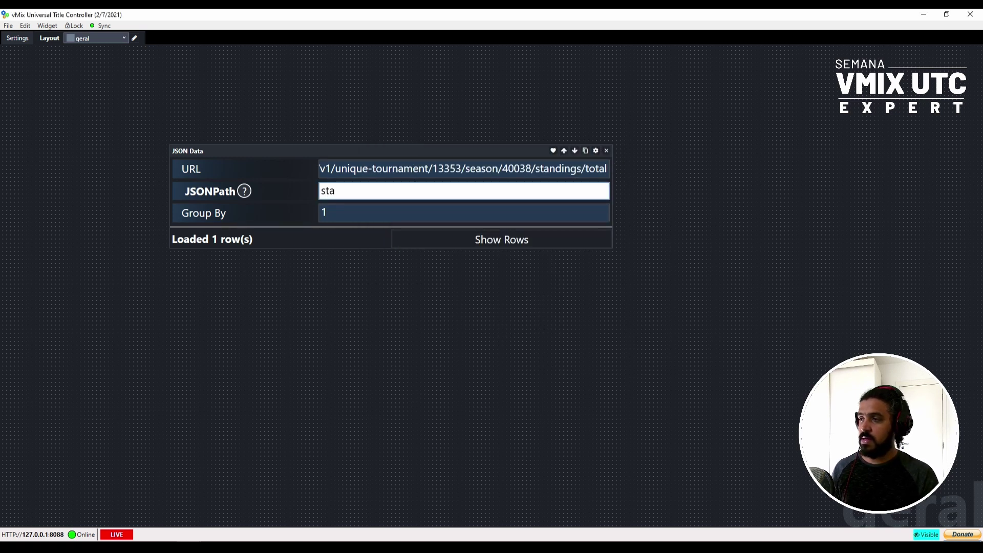
text(ndings)
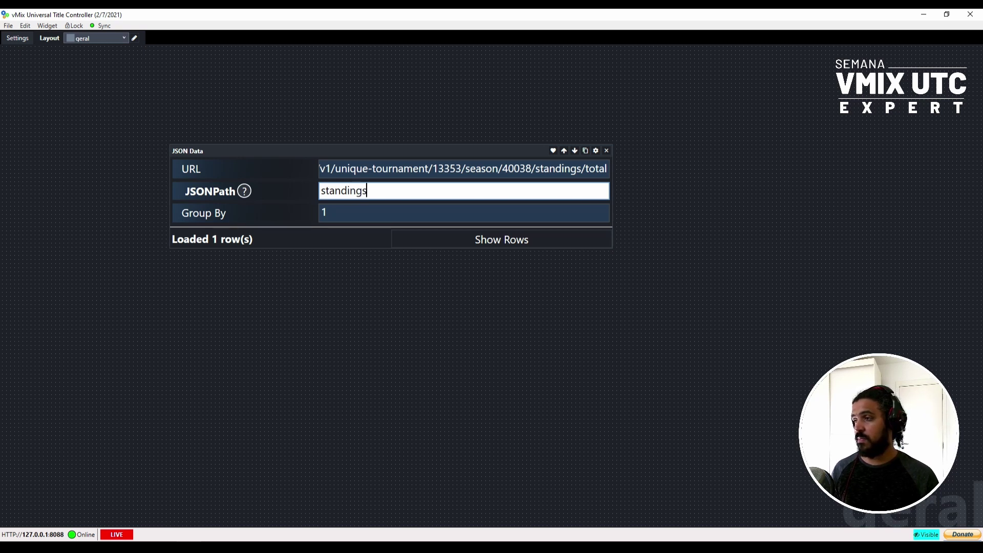
click(417, 214)
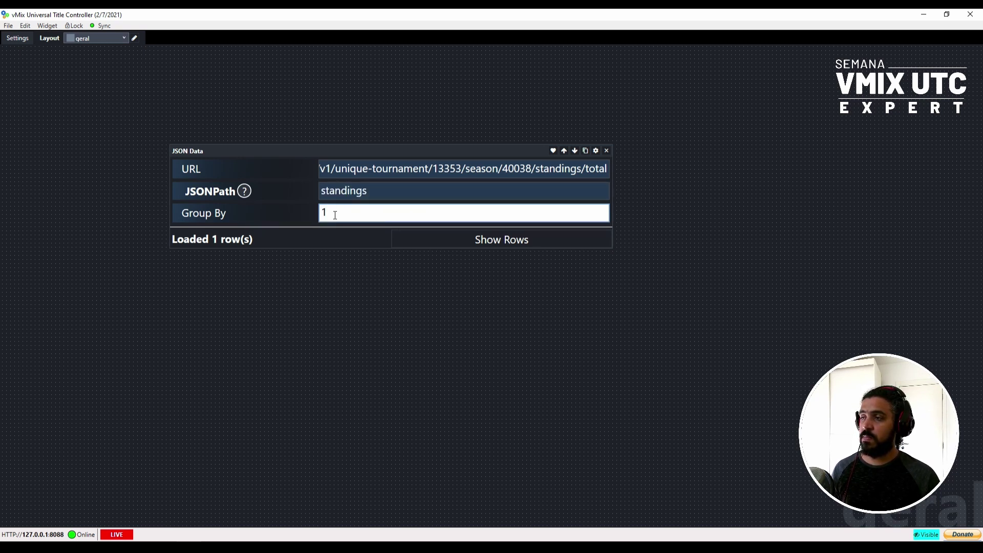
click(550, 239)
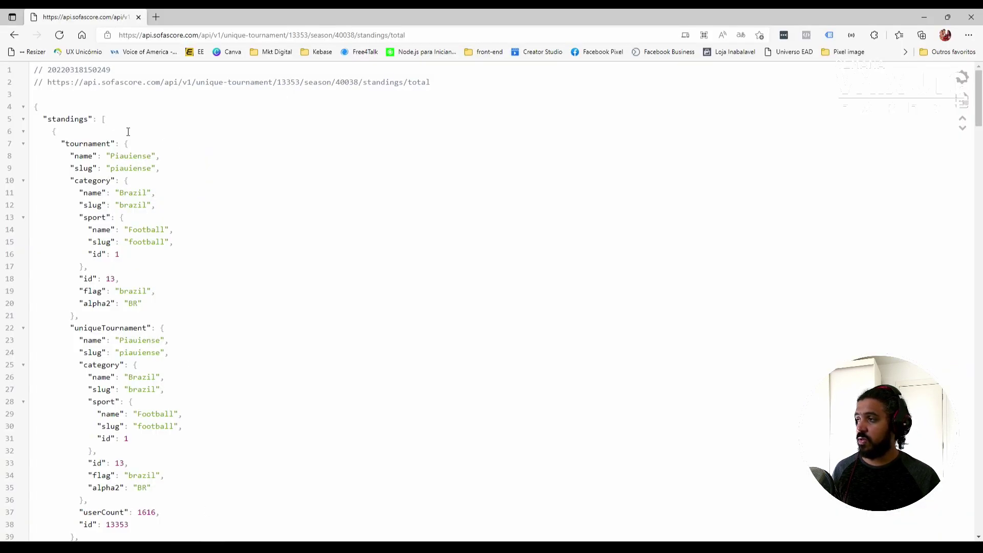
In the browser, collapse the tournament and rows nodes to examine the standings structure, and close the vMix Universal Title Controller rows viewer.
click(23, 143)
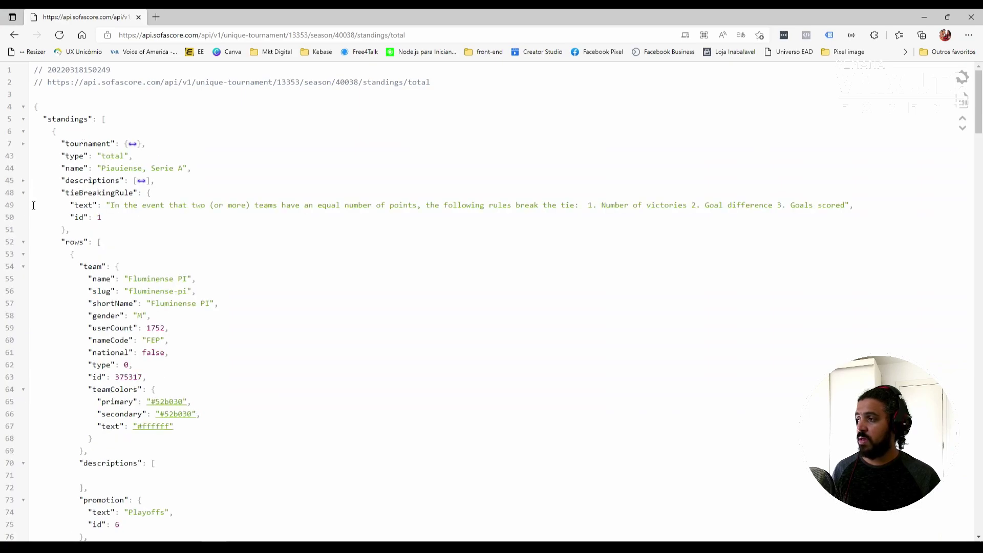
click(23, 242)
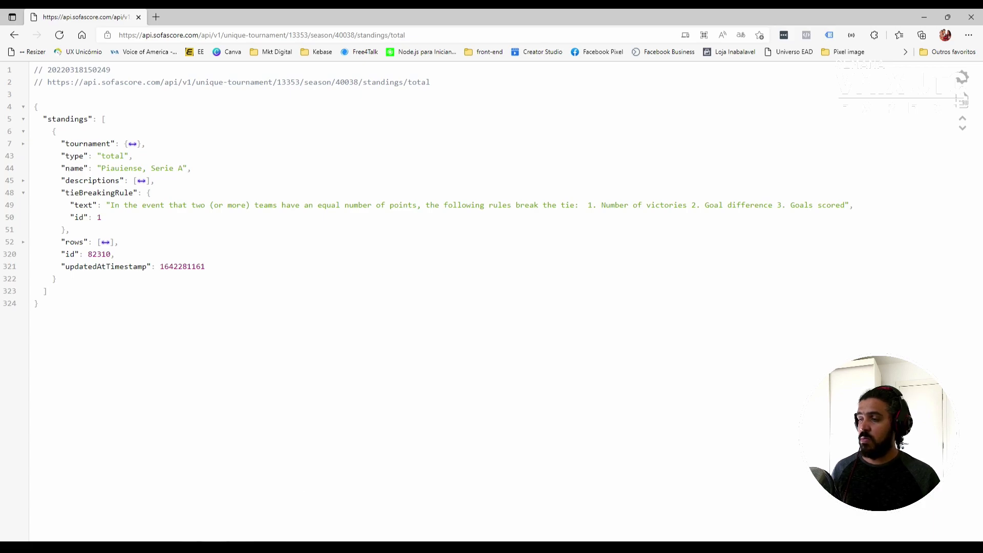
click(189, 503)
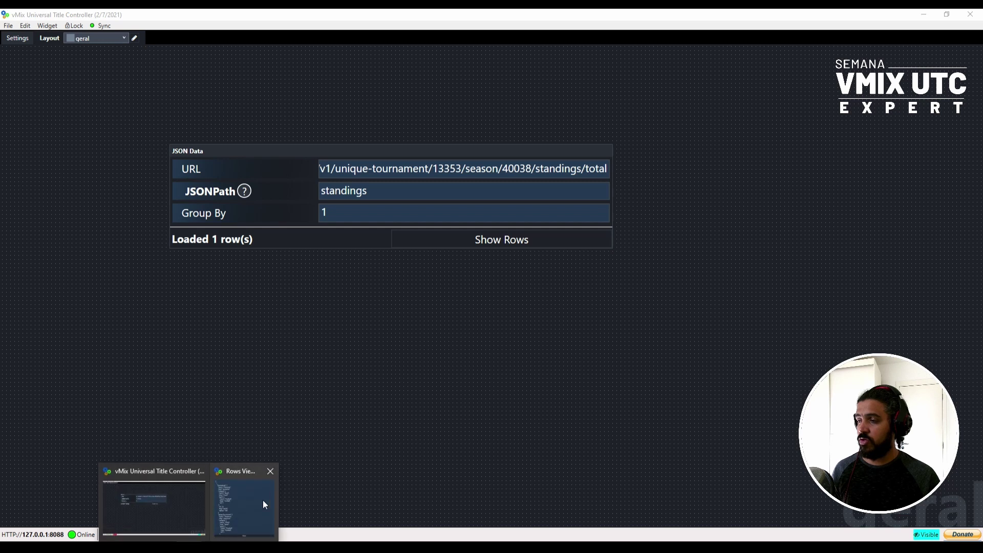
click(263, 500)
click(473, 400)
Try the JSONPath standings.name in the JSON Data widget and check its rows in the viewer.
click(388, 190)
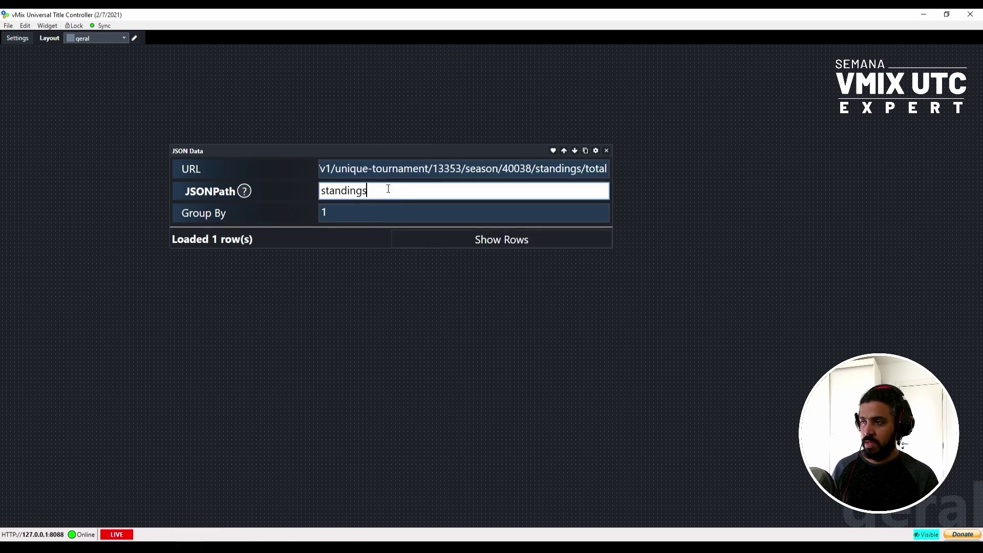
text(names)
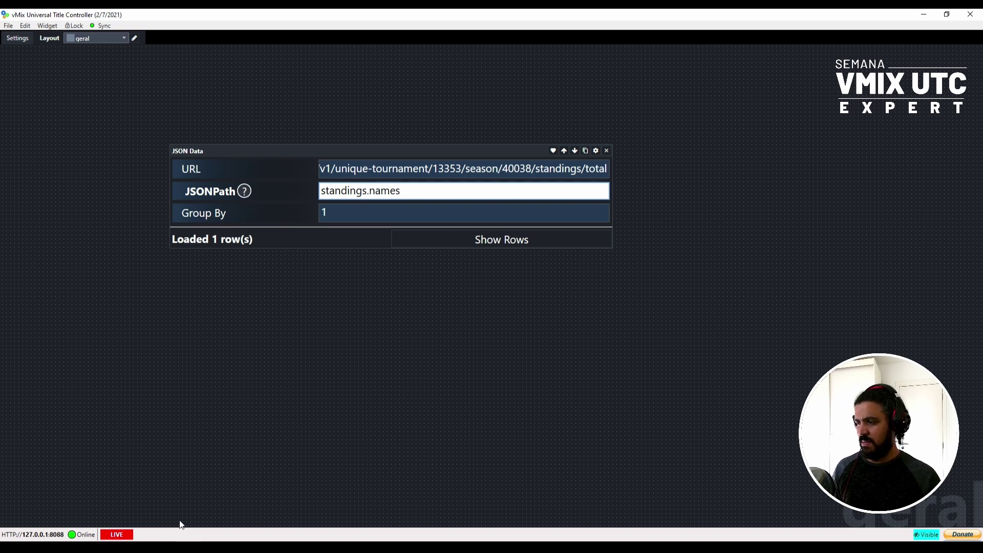
click(182, 548)
key(alt+Tab)
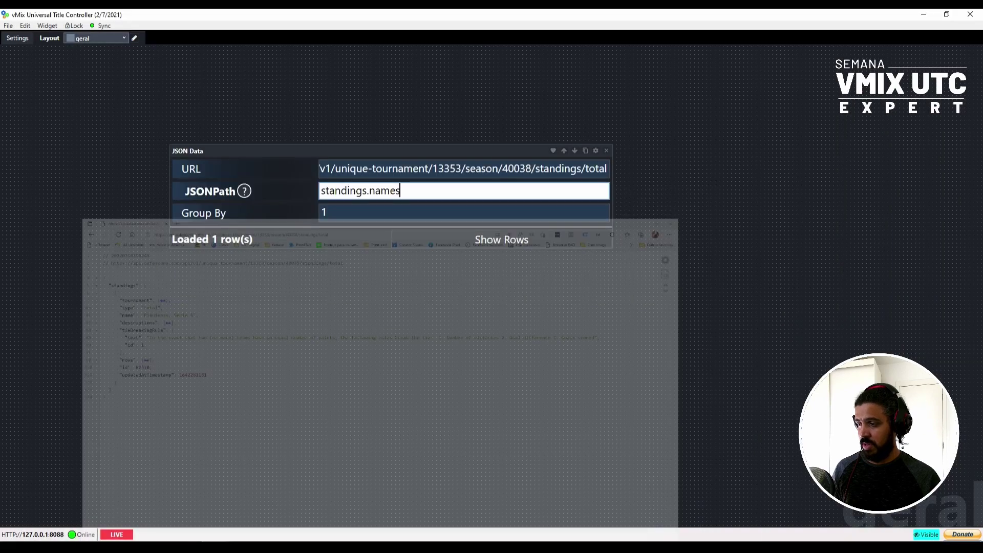
key(BackSpace)
click(415, 215)
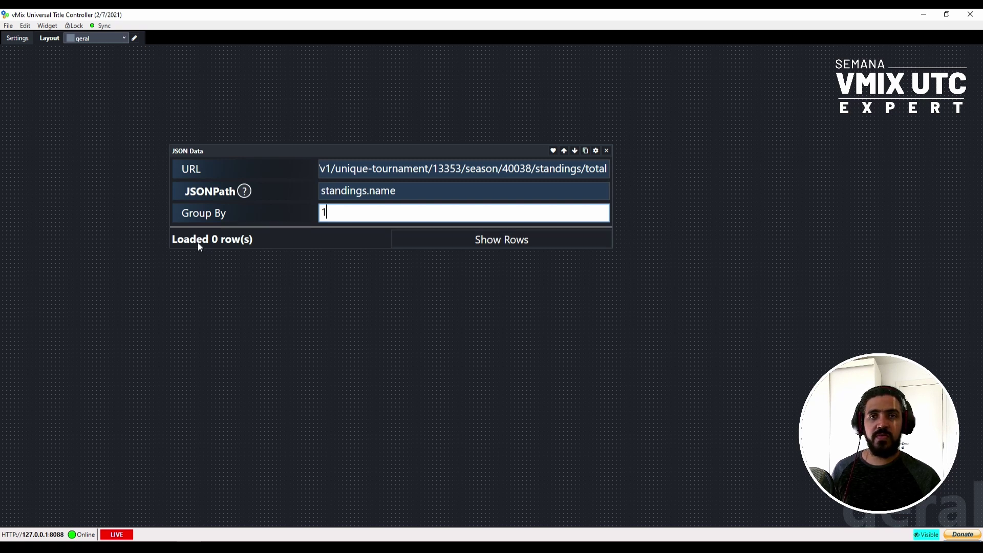
click(463, 244)
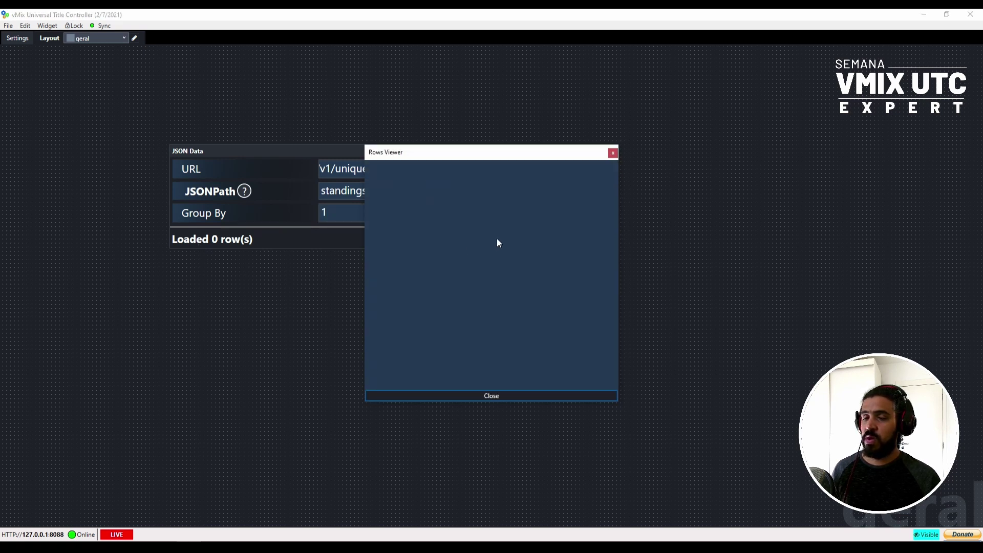
click(612, 153)
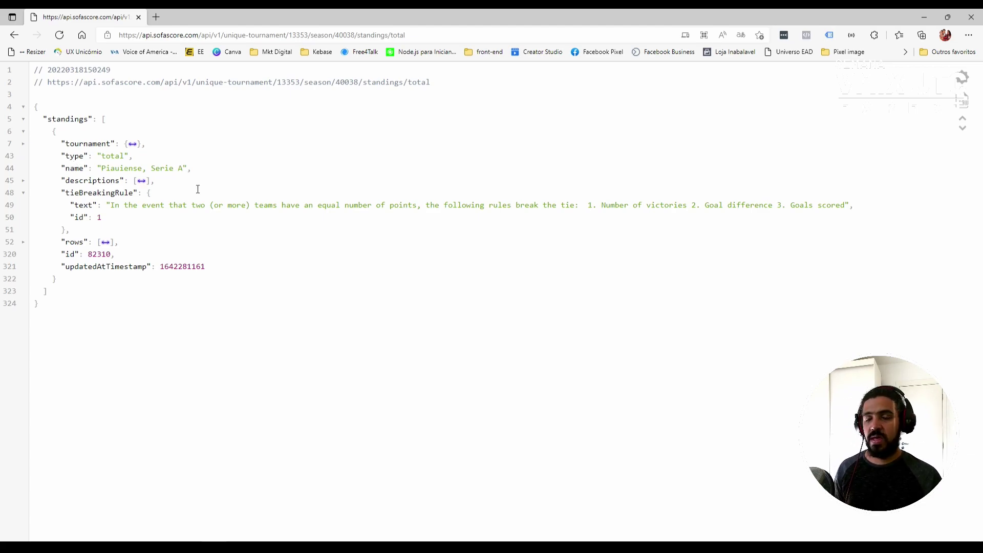
Switch to the browser and examine the opening brackets of the standings array and its first object.
click(53, 131)
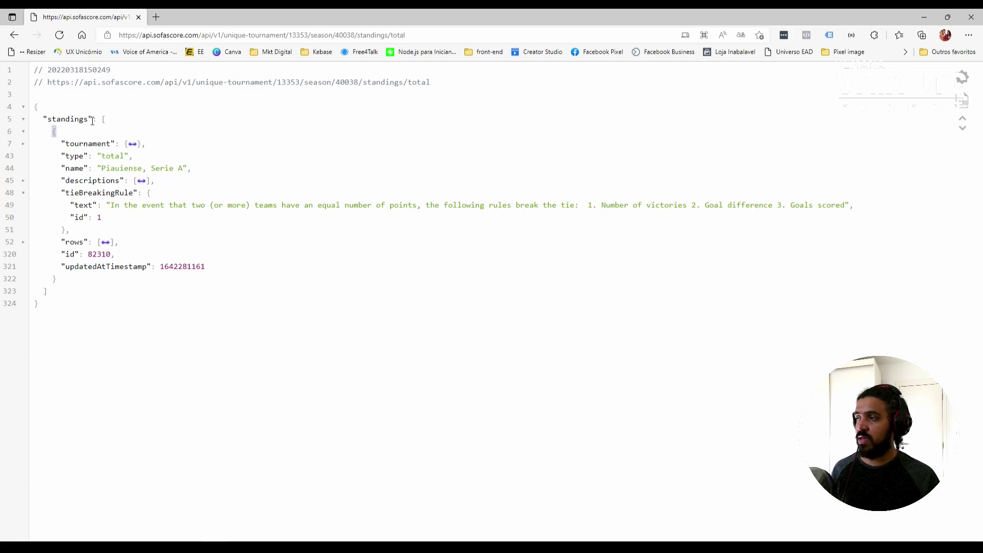
click(106, 120)
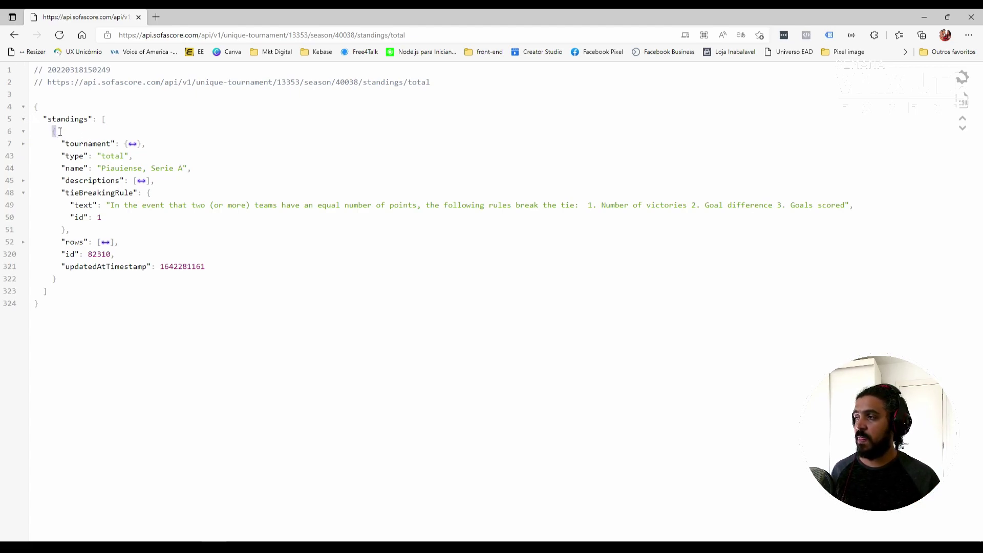
click(105, 118)
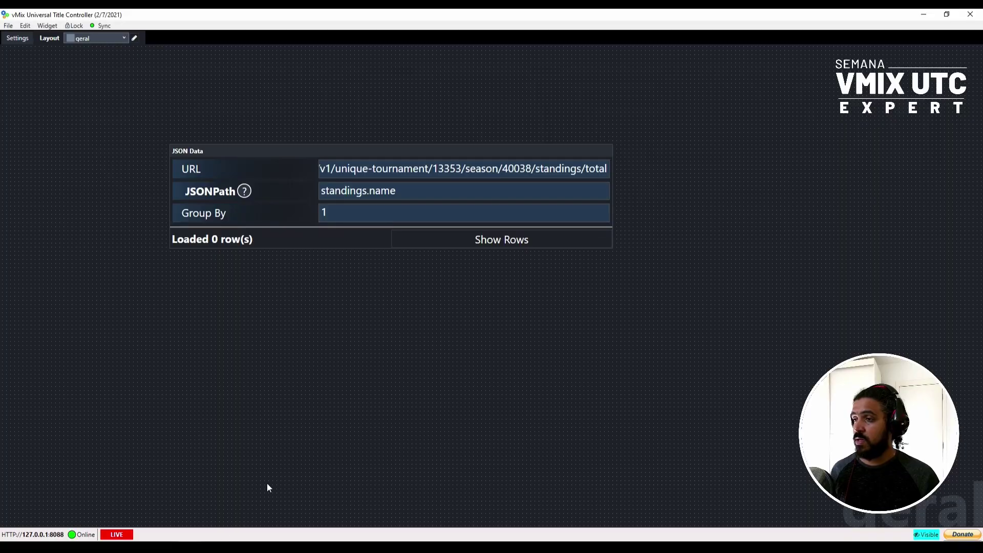
Set the JSON Data widget's JSONPath to standings[0] and check the loaded row in the viewer.
drag(399, 191, 369, 194)
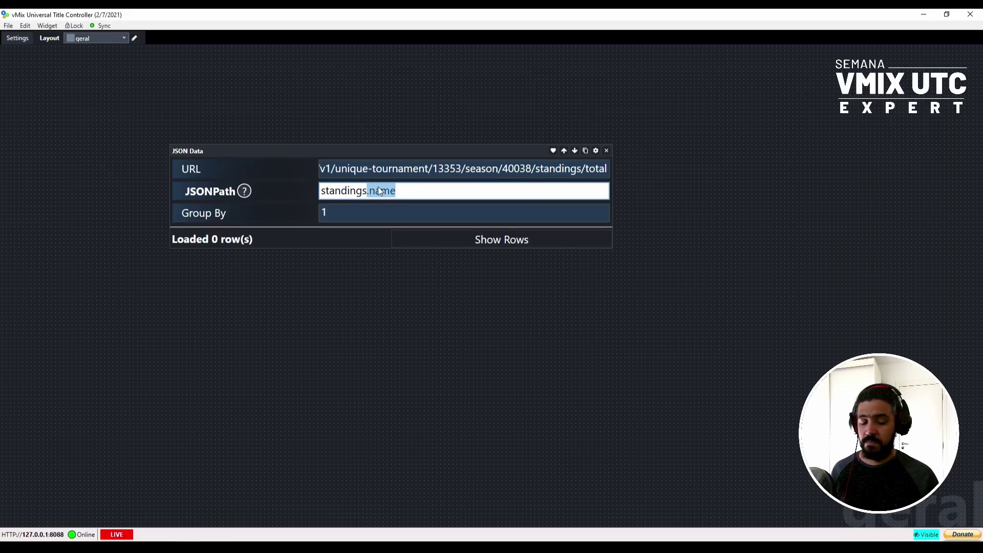
text([0)
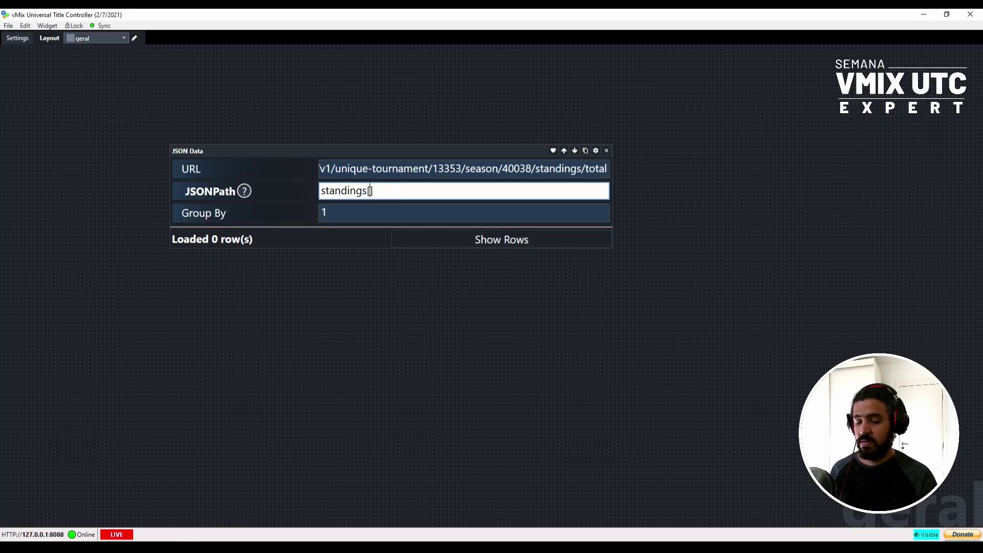
text(])
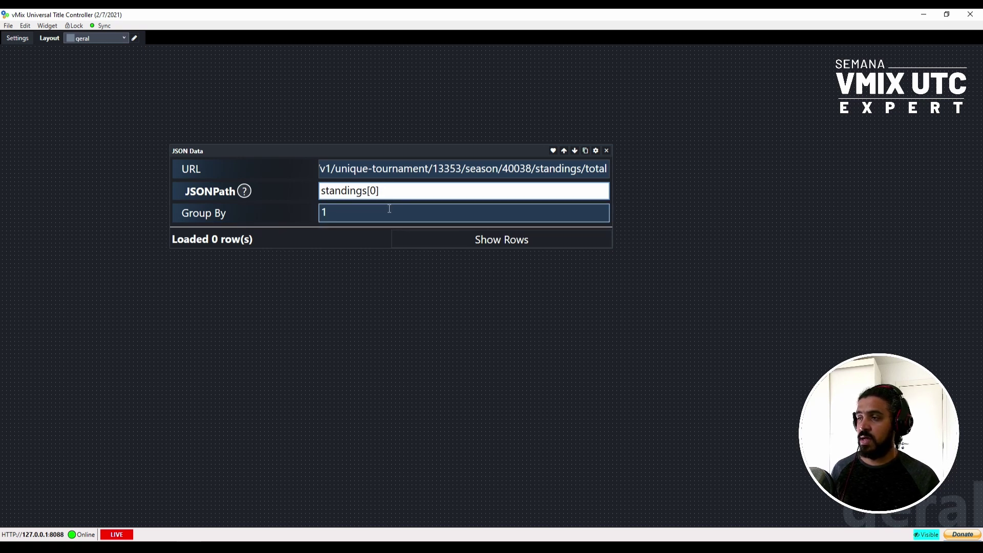
click(358, 213)
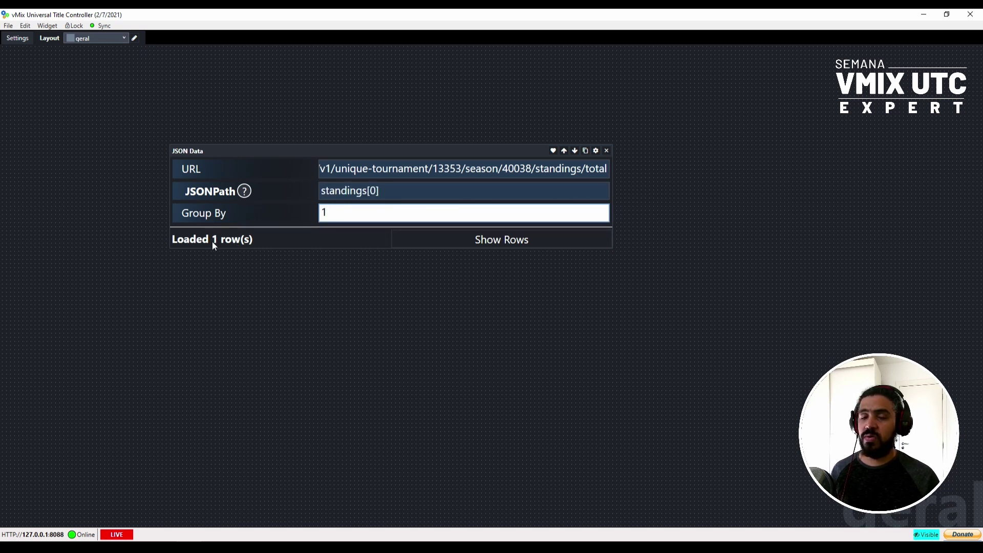
click(526, 241)
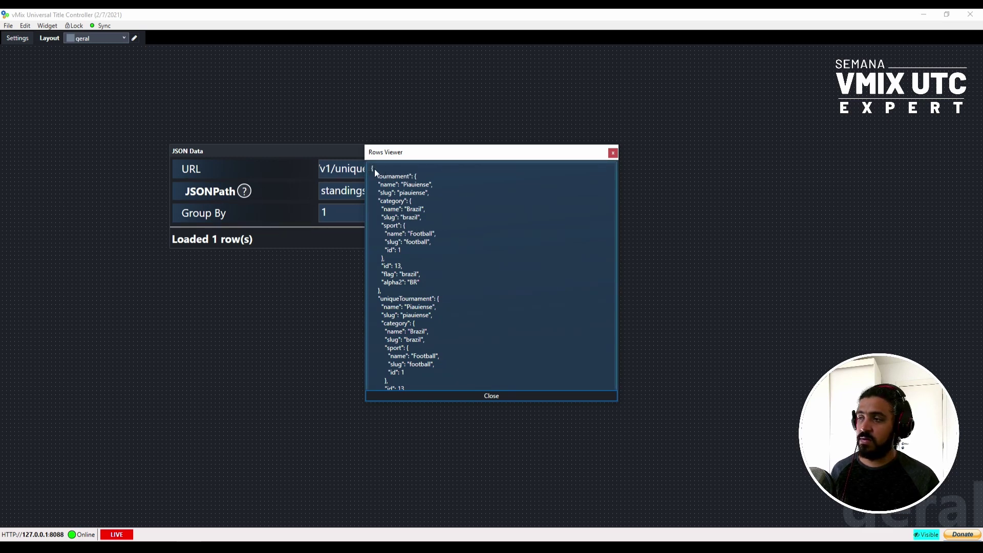
key(Escape)
Change the JSONPath back to standings and view its rows for comparison with the indexed path.
double_click(452, 185)
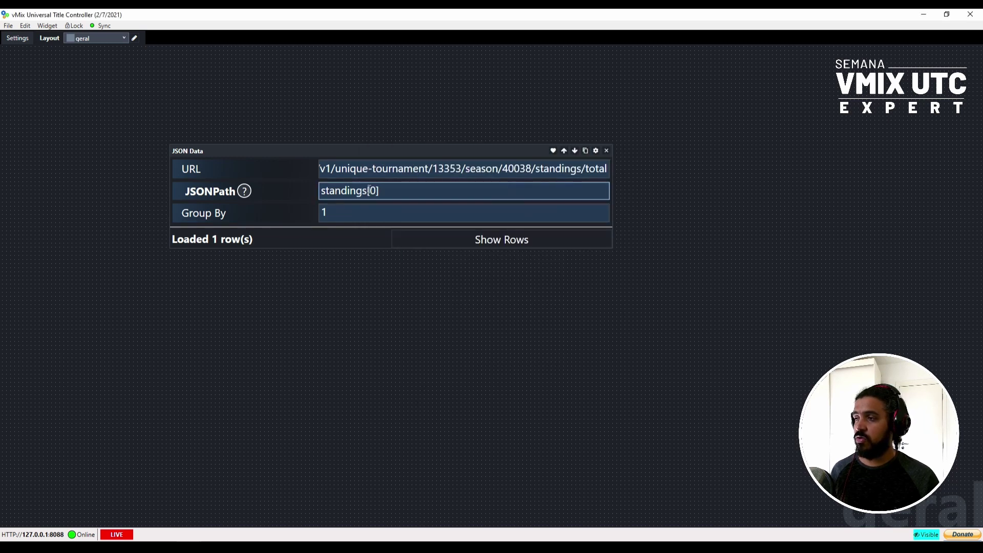
key(BackSpace)
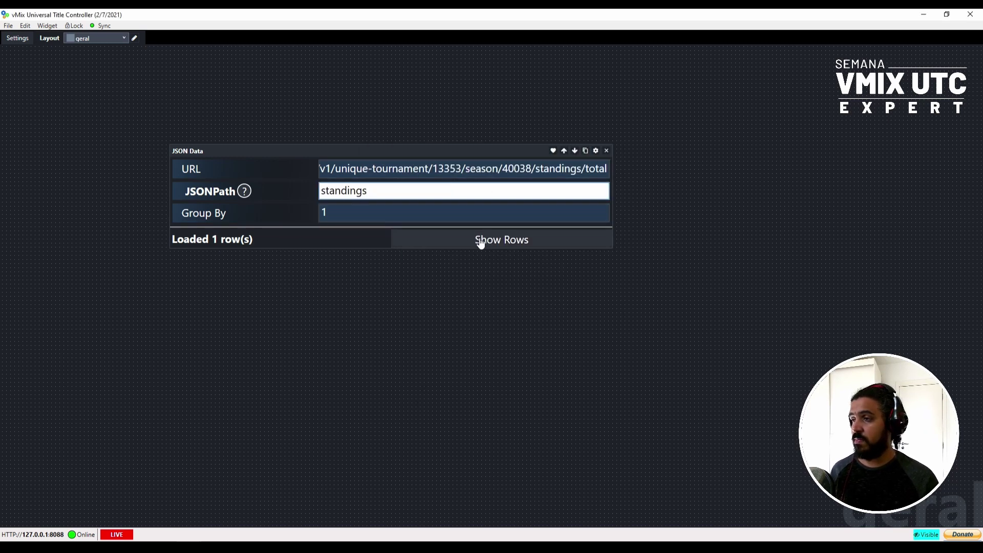
click(478, 239)
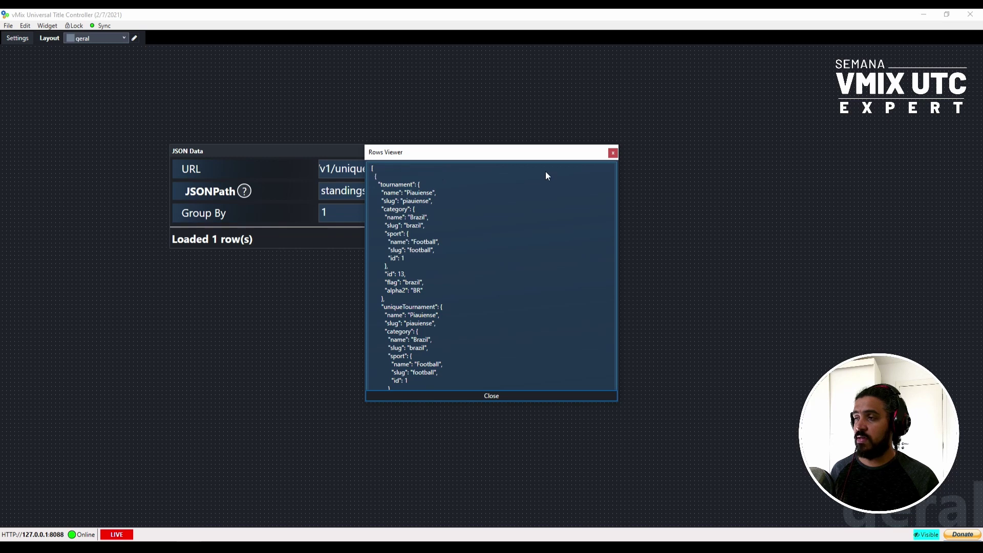
click(613, 153)
Set the JSONPath to standings[0] again and examine the start of the loaded object in the viewer.
click(389, 191)
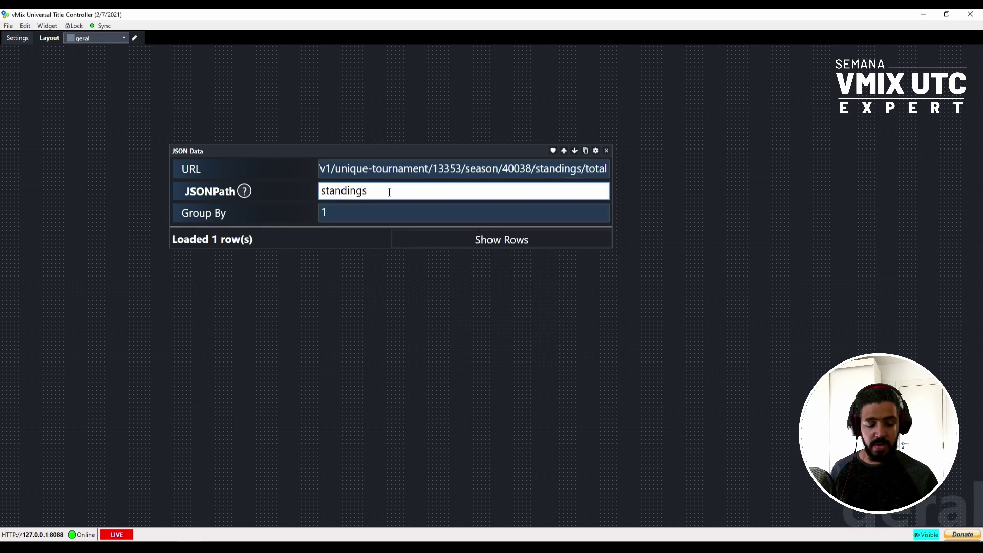
text([0])
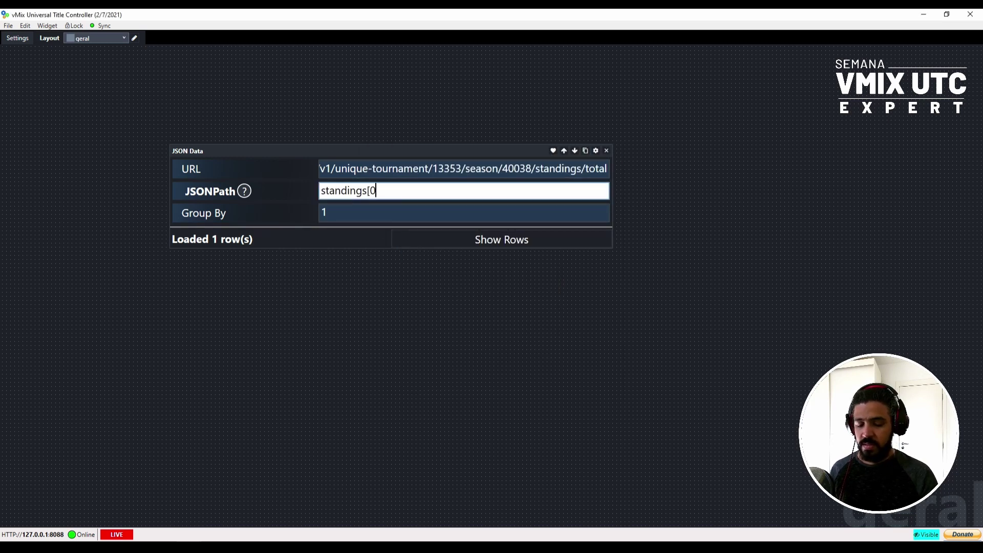
click(404, 216)
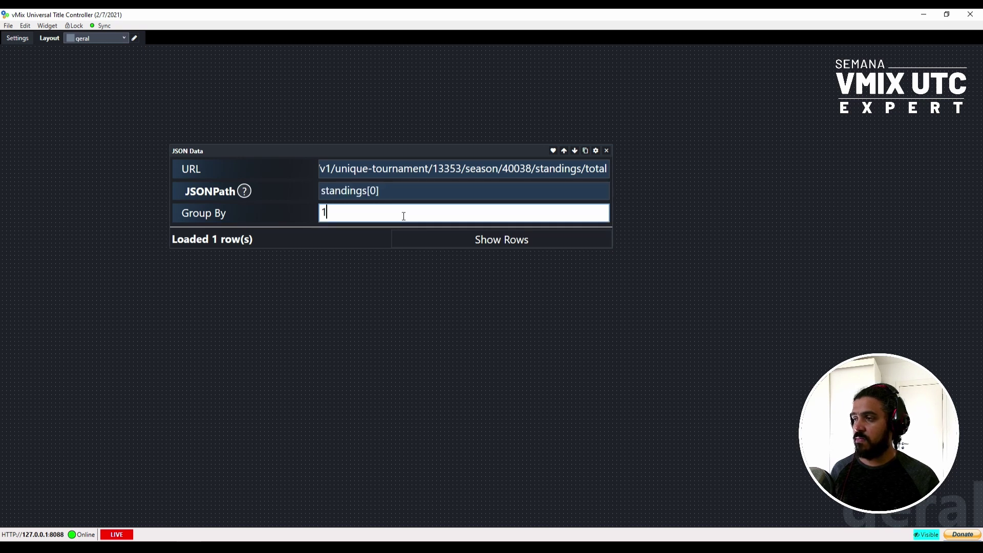
click(517, 239)
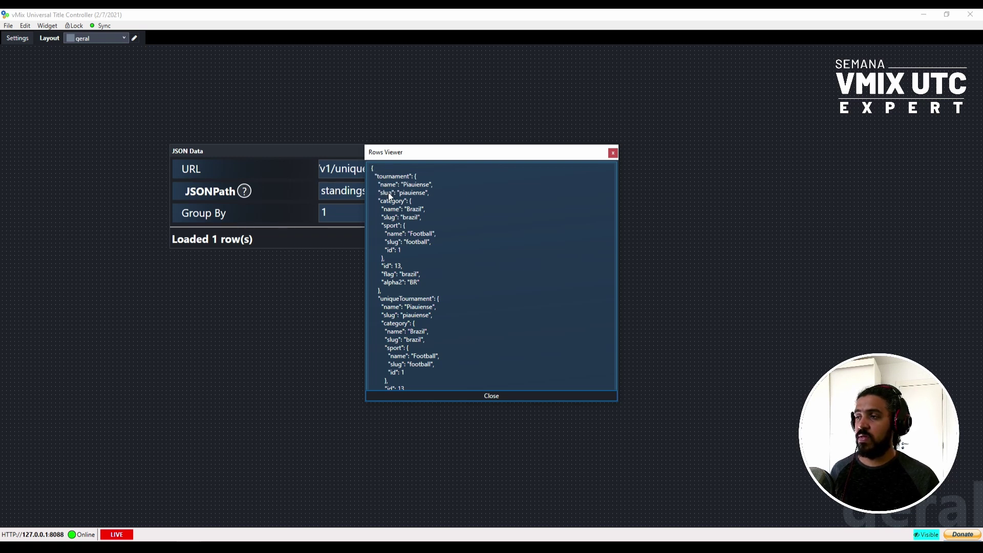
click(613, 152)
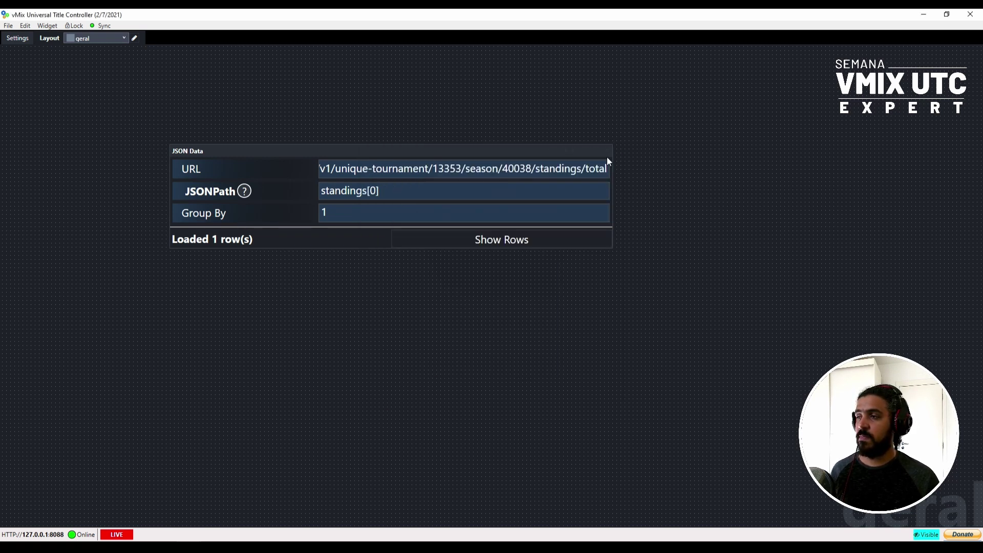
Extend the JSONPath to standings[0].name and show the loaded rows.
click(407, 188)
text(.name)
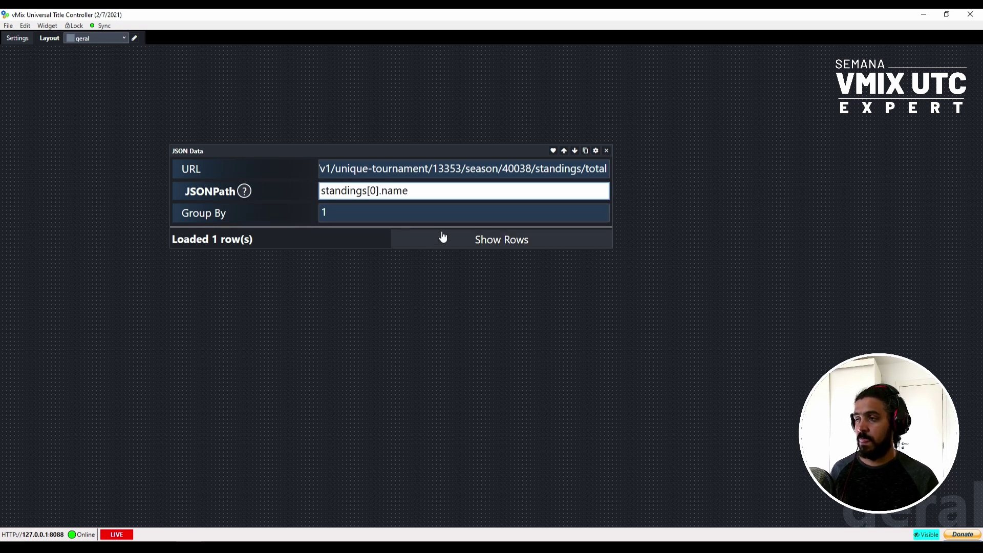
click(445, 215)
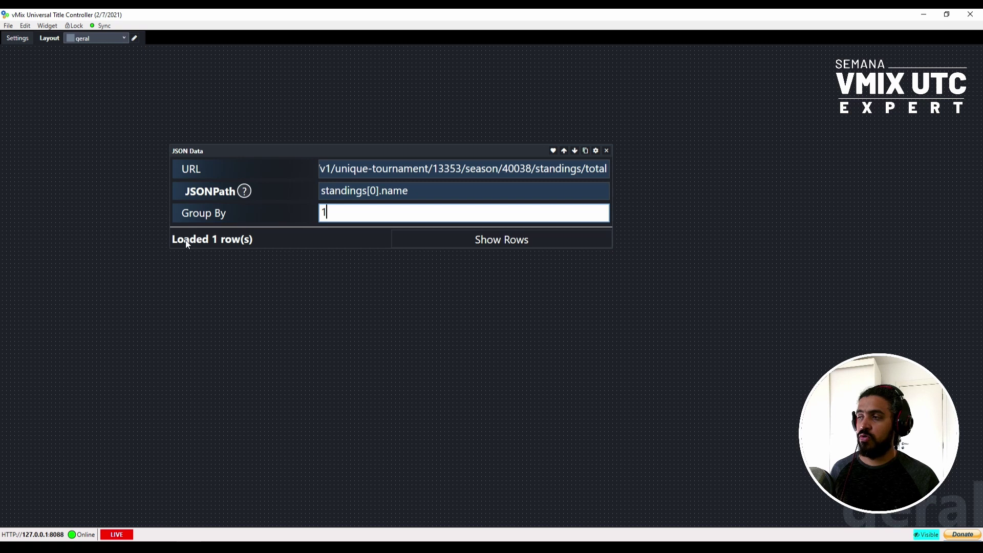
click(488, 239)
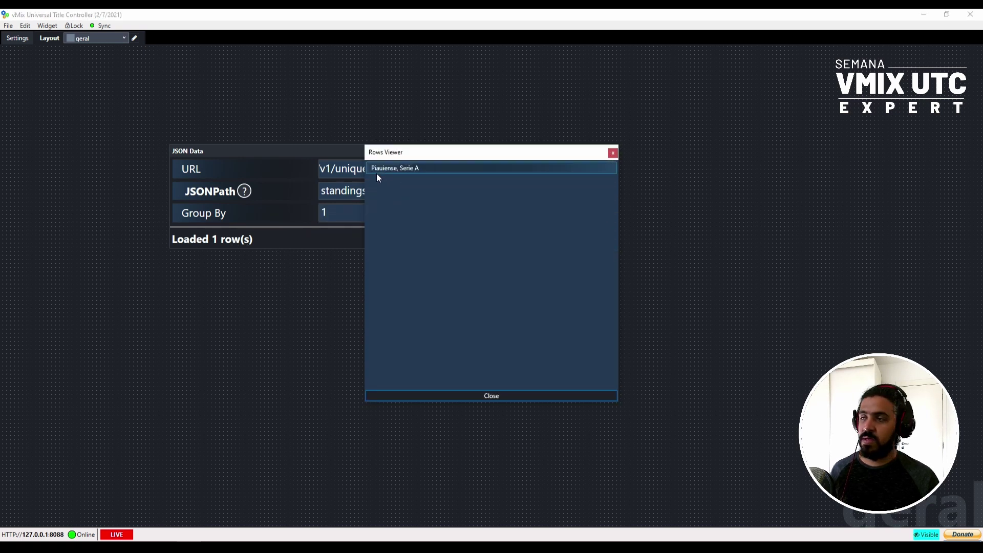
Compare the loaded row with the name value in the browser's JSON, and close the vMix Universal Title Controller rows viewer.
key(alt+Tab)
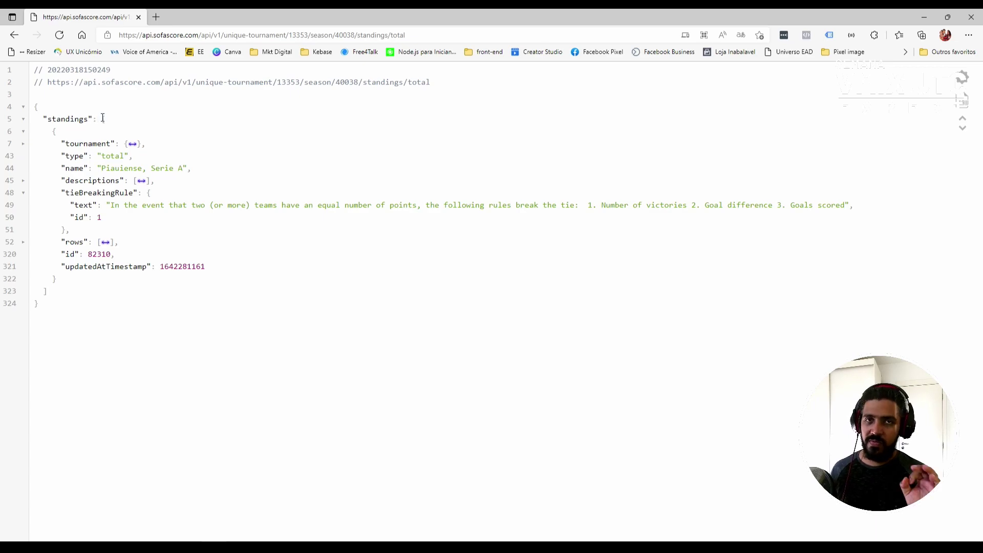
drag(63, 169, 187, 169)
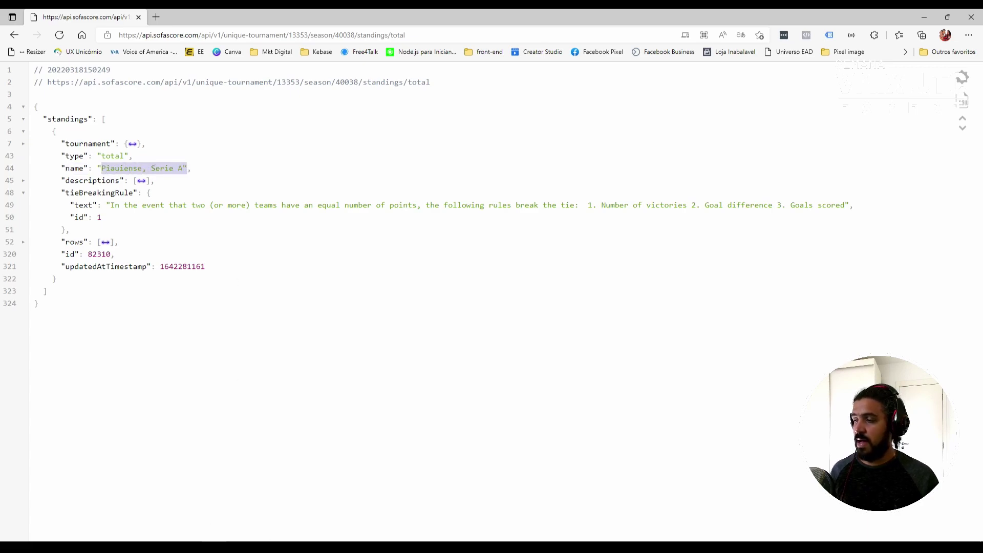
mouse_move(189, 547)
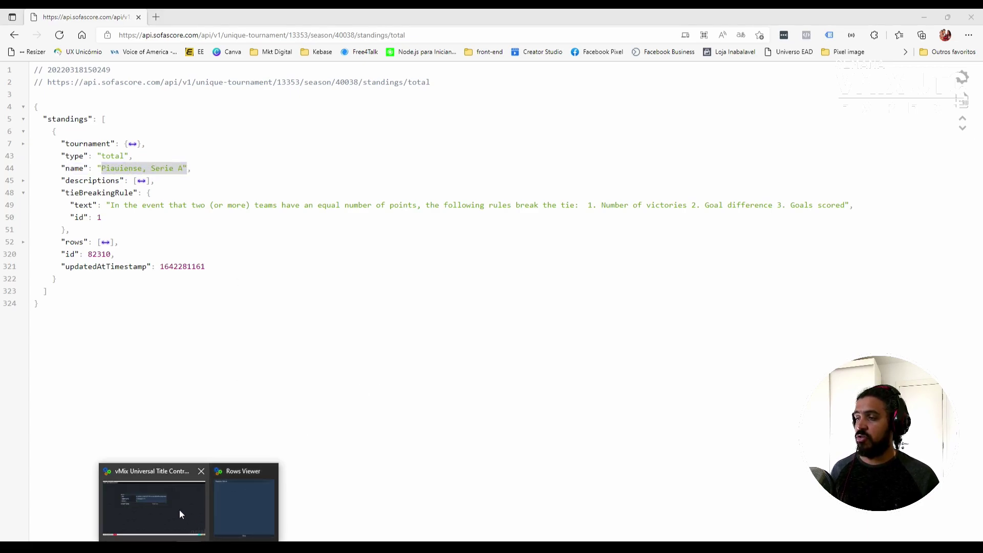
click(256, 482)
click(481, 396)
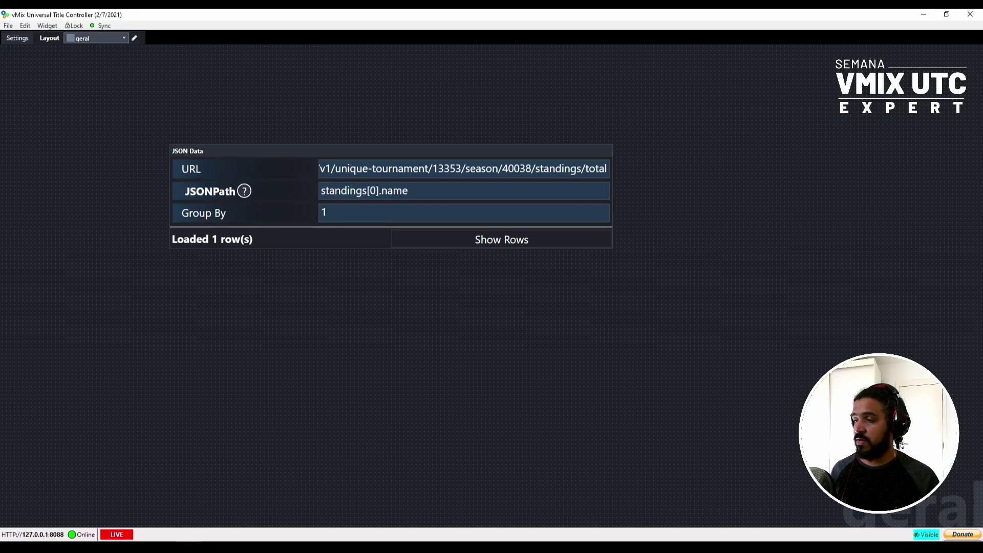
Reposition the JSON Data widget toward the middle of the layout.
drag(424, 150, 514, 139)
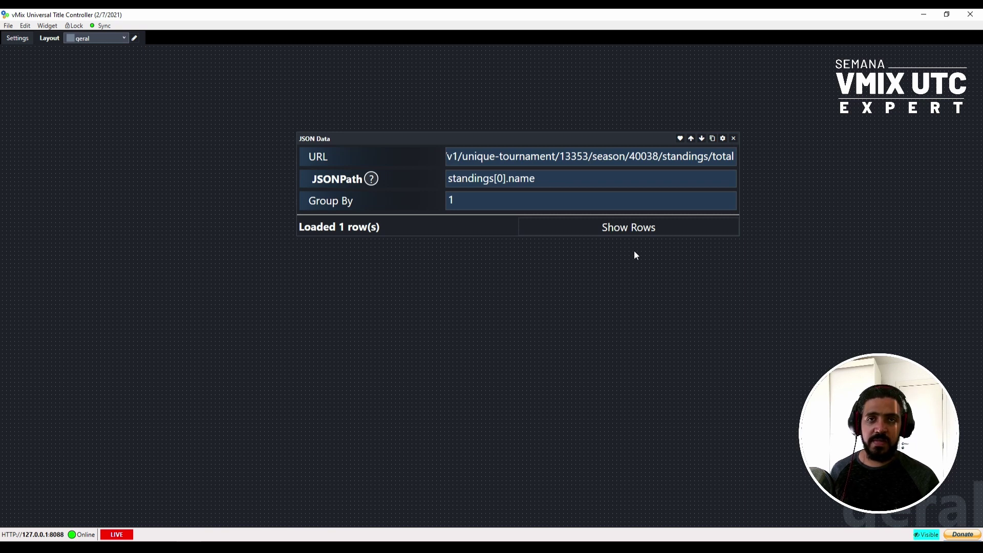
drag(576, 138, 460, 131)
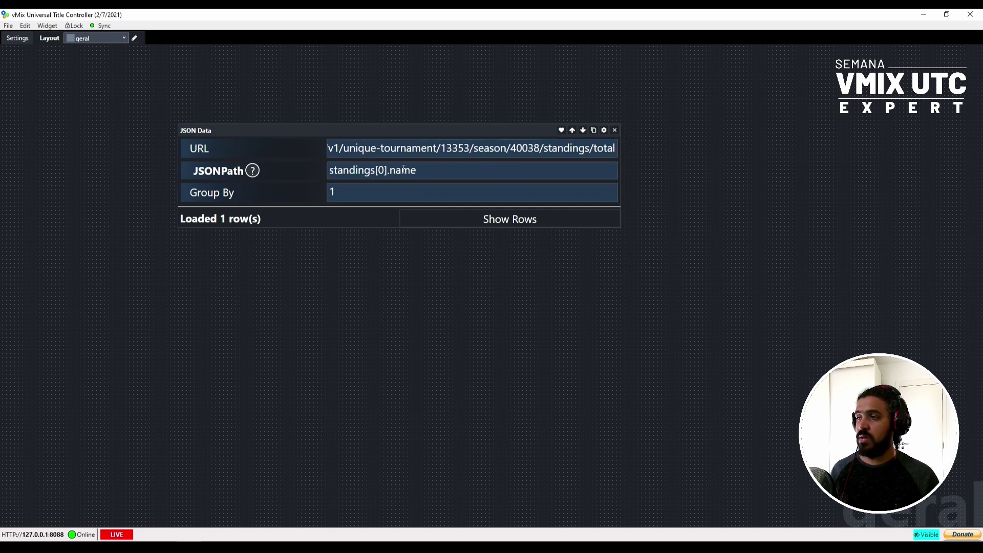
drag(463, 131, 628, 254)
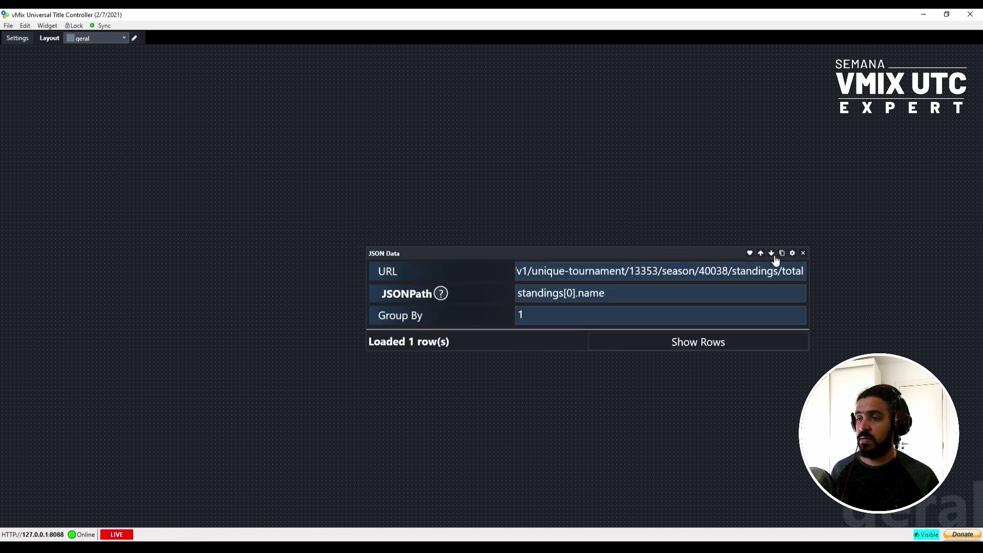
Delete the JSON Data widget from the layout and undo the deletion.
click(802, 253)
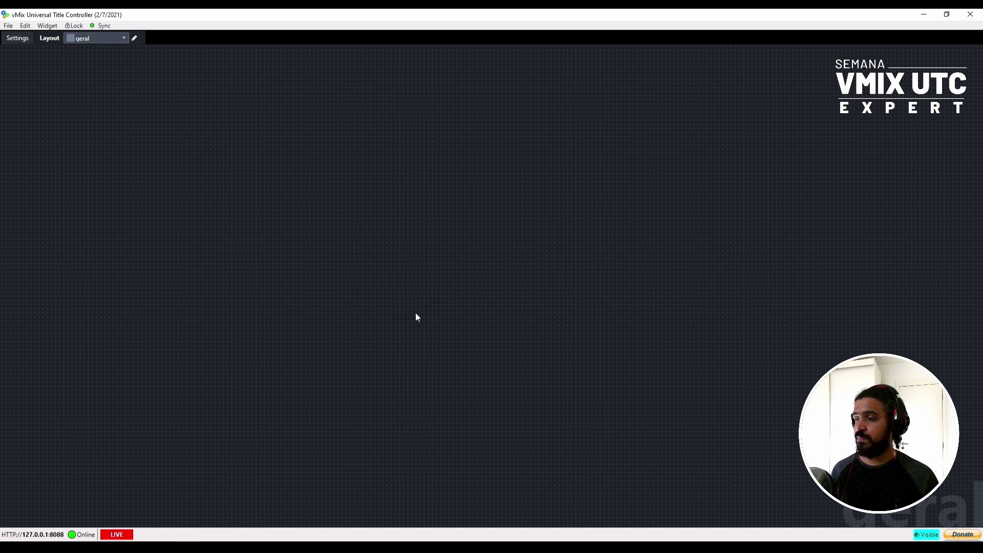
right_click(360, 159)
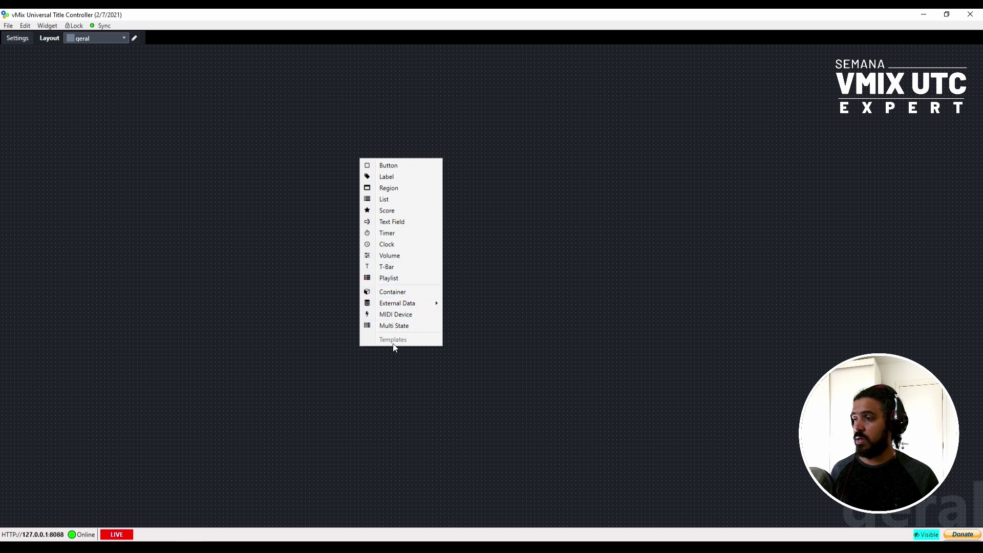
mouse_move(402, 302)
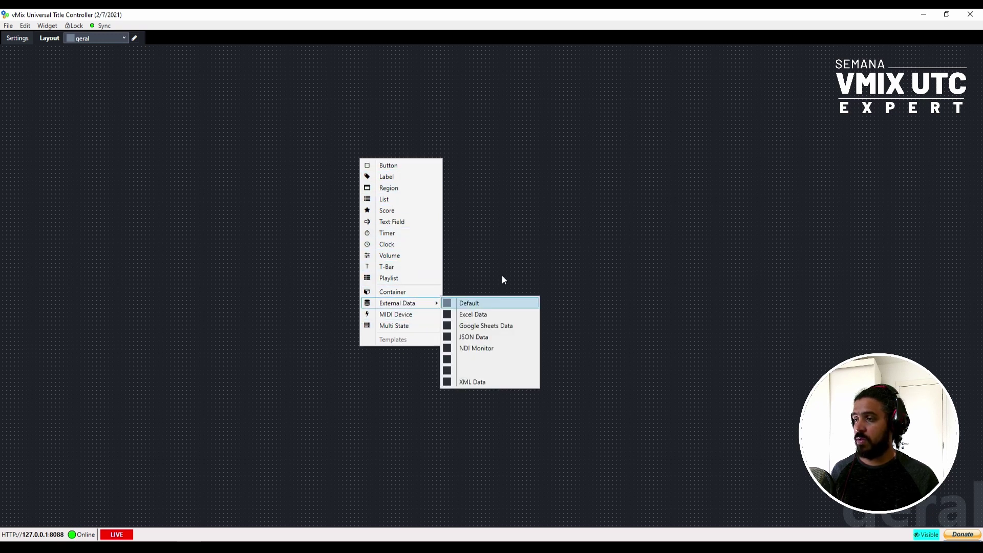
key(Escape)
key(Escape)
click(25, 25)
click(40, 37)
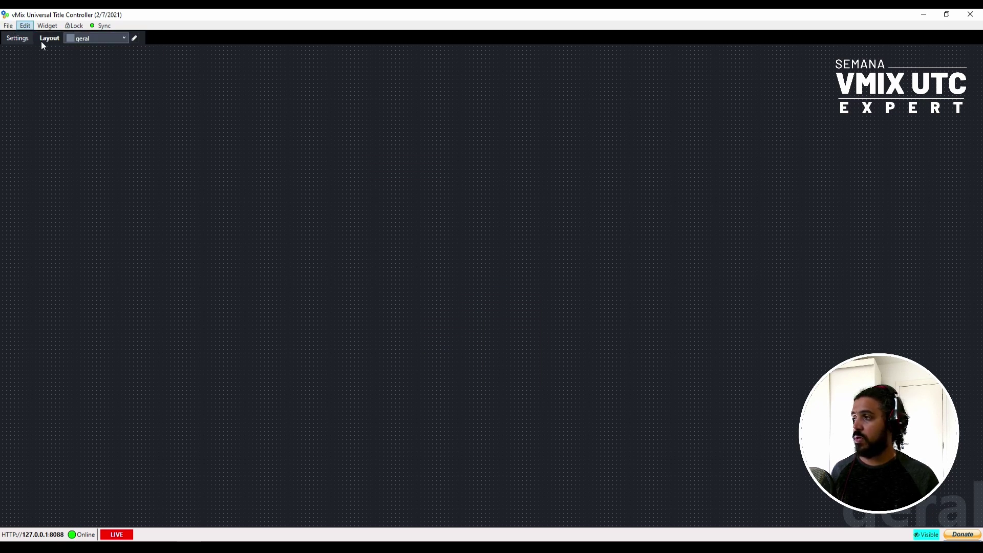
Move the JSON Data widget to the upper-right area of the layout, leaving its properties unedited.
drag(593, 253, 699, 120)
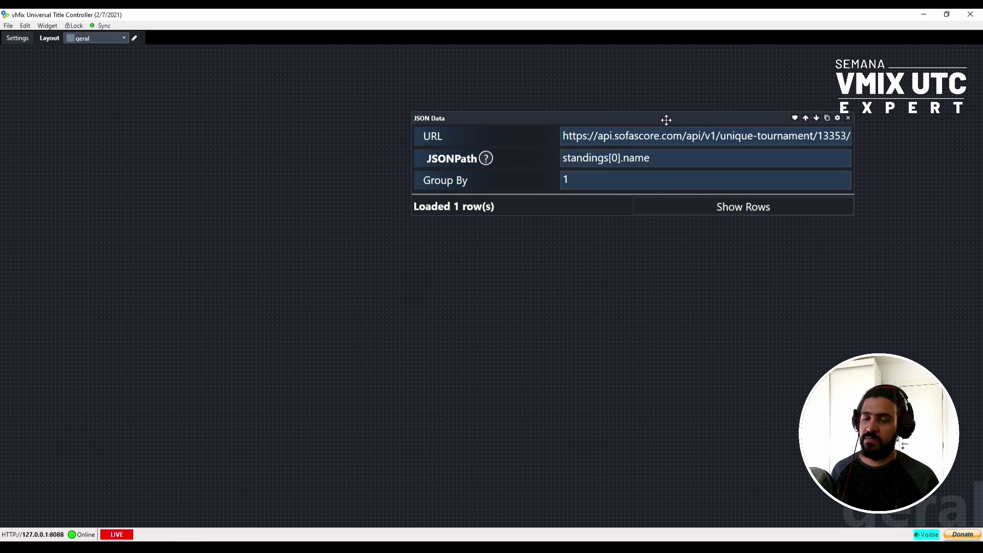
click(838, 119)
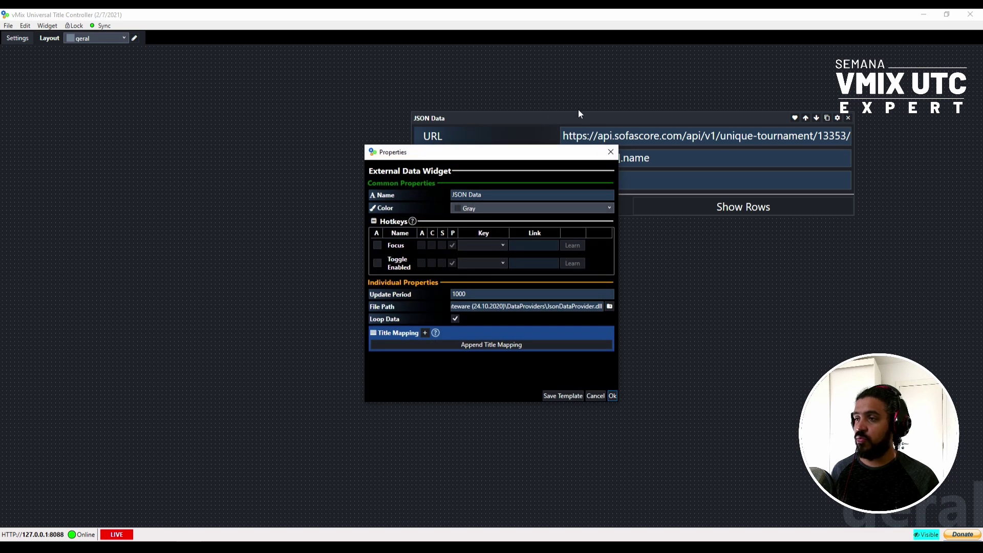
click(611, 153)
drag(630, 118, 692, 68)
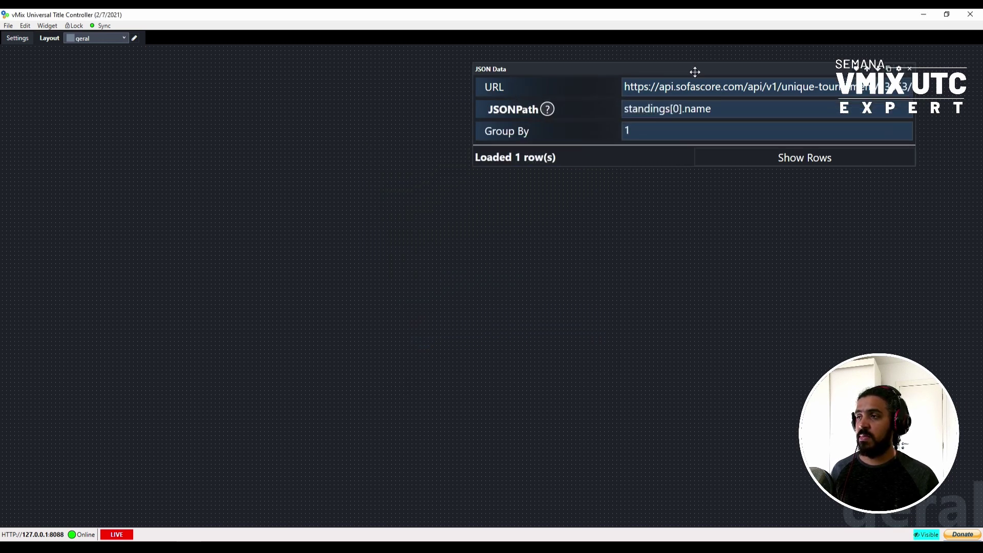
Add a List widget to the layout and link its items to the JSON Data widget's Data property.
right_click(221, 353)
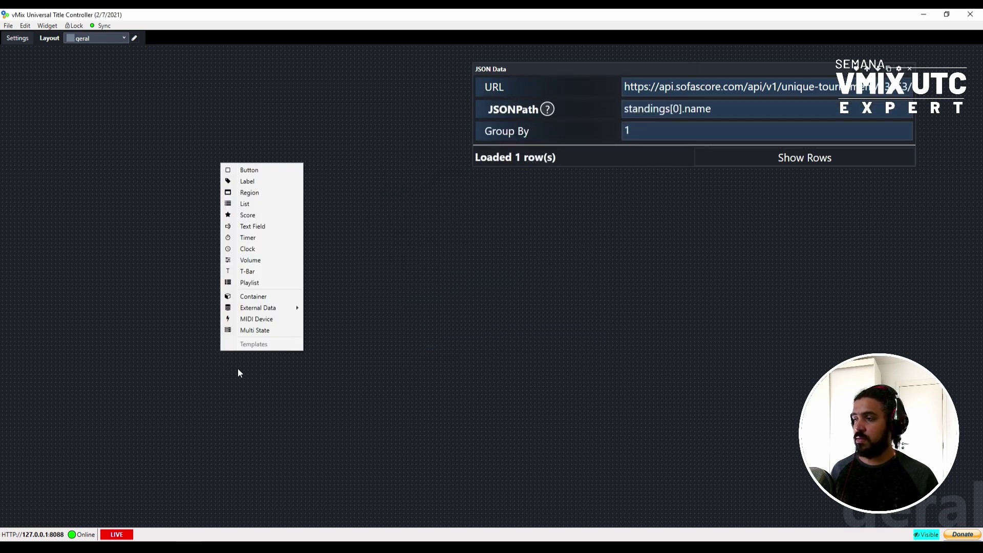
click(251, 205)
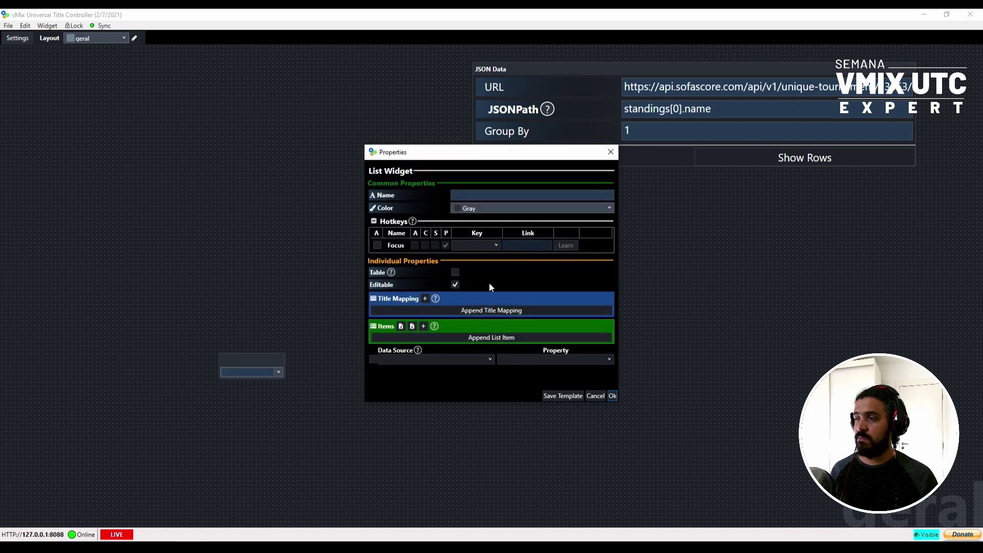
drag(399, 149, 166, 87)
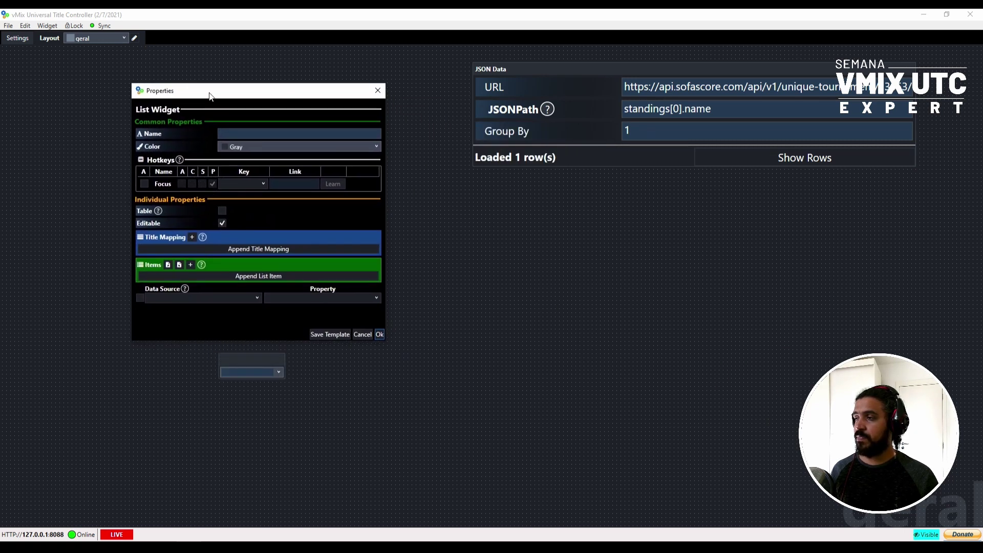
click(139, 298)
click(194, 272)
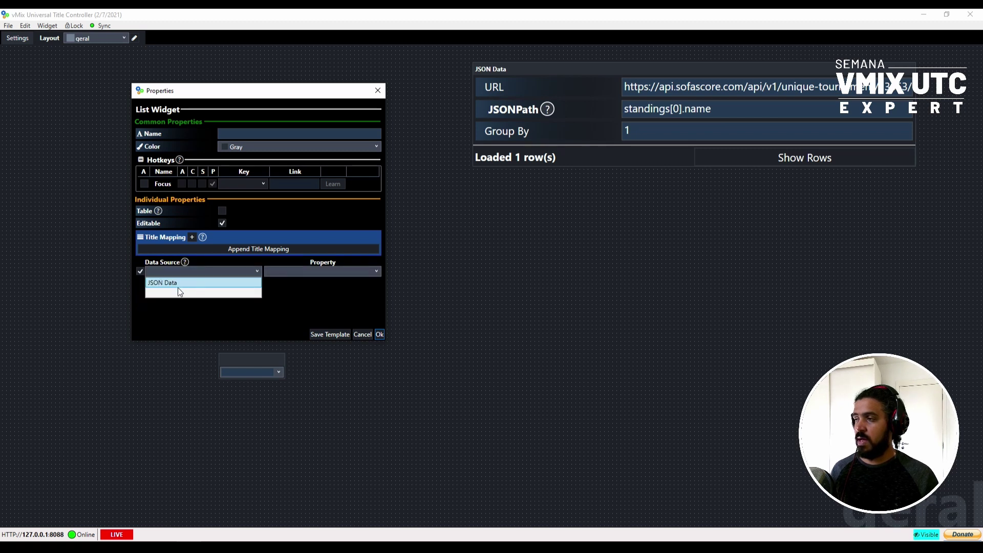
click(173, 283)
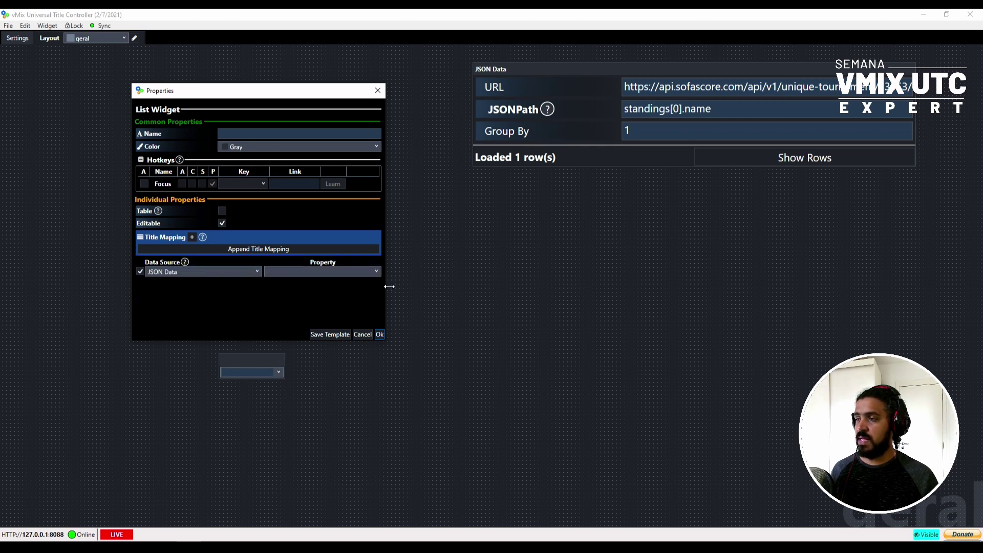
click(373, 272)
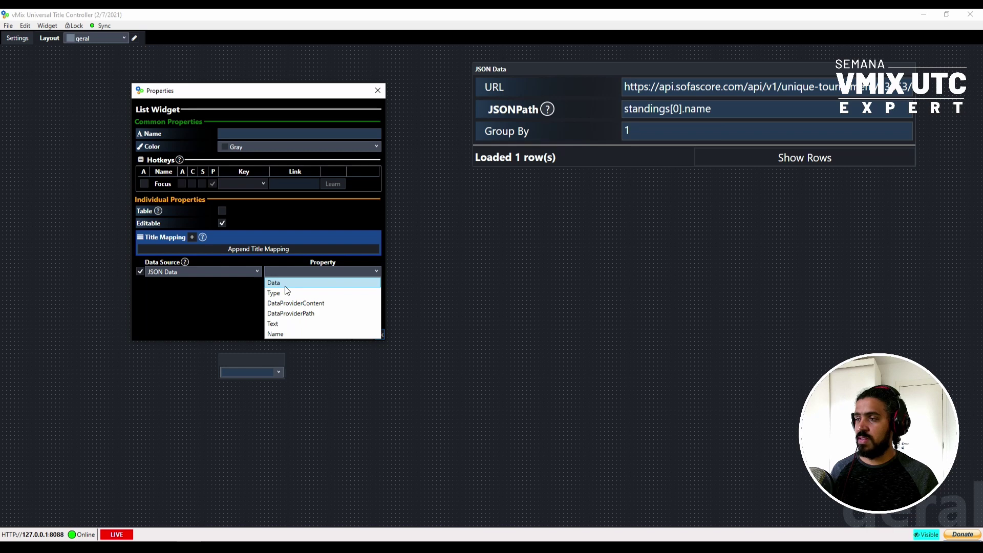
click(285, 286)
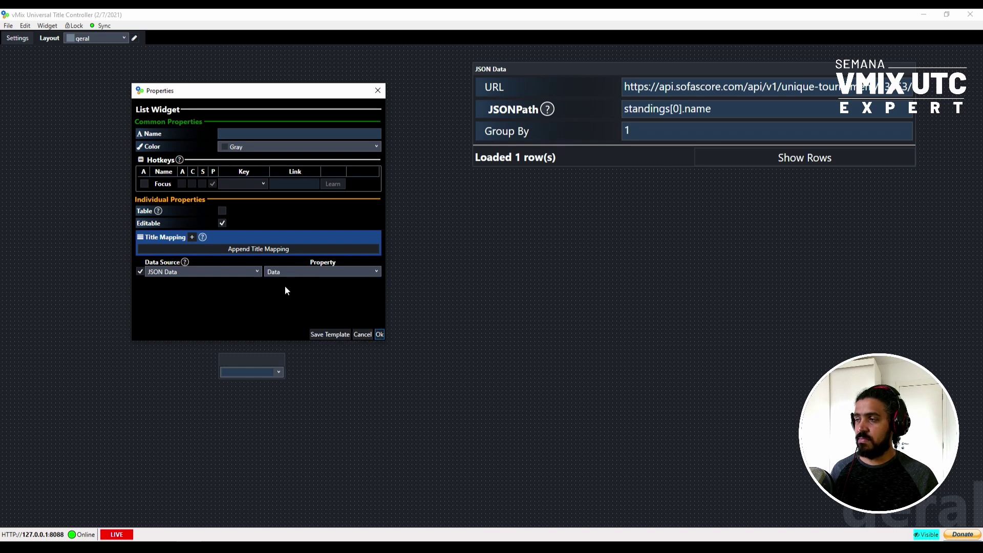
click(379, 334)
Widen the List widget, move it up to the layout's upper-left area, and select its "Piauiense, Serie A" item.
click(279, 372)
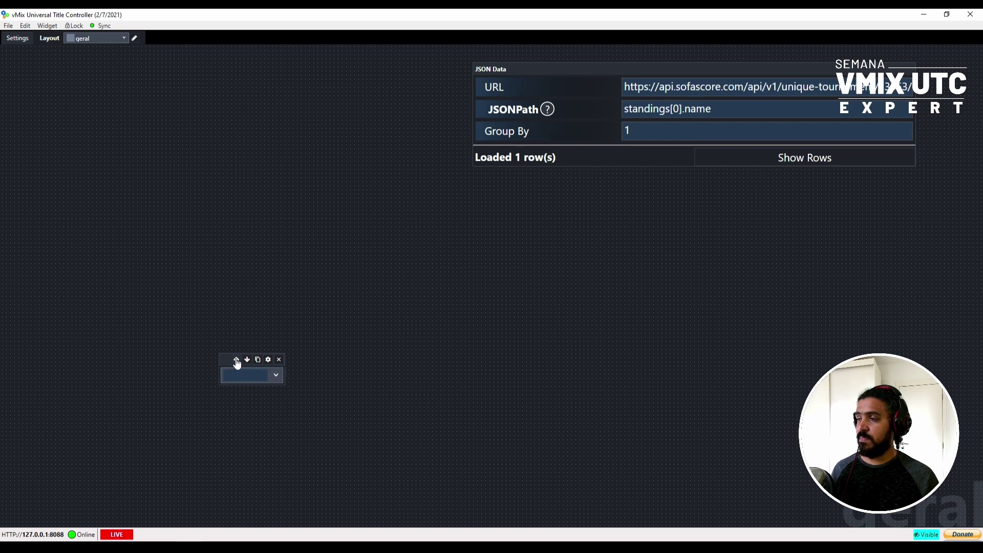
drag(285, 378, 458, 378)
drag(318, 358, 263, 219)
click(374, 235)
click(283, 263)
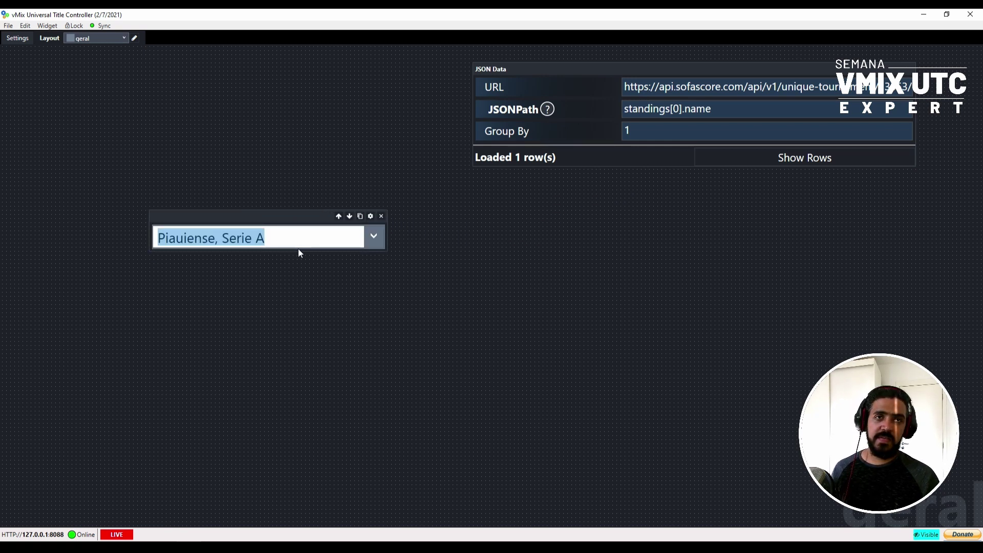
Check the field names in the browser's JSON and set the JSON Data widget's JSONPath to standings[0].type.
click(731, 111)
drag(684, 108, 784, 106)
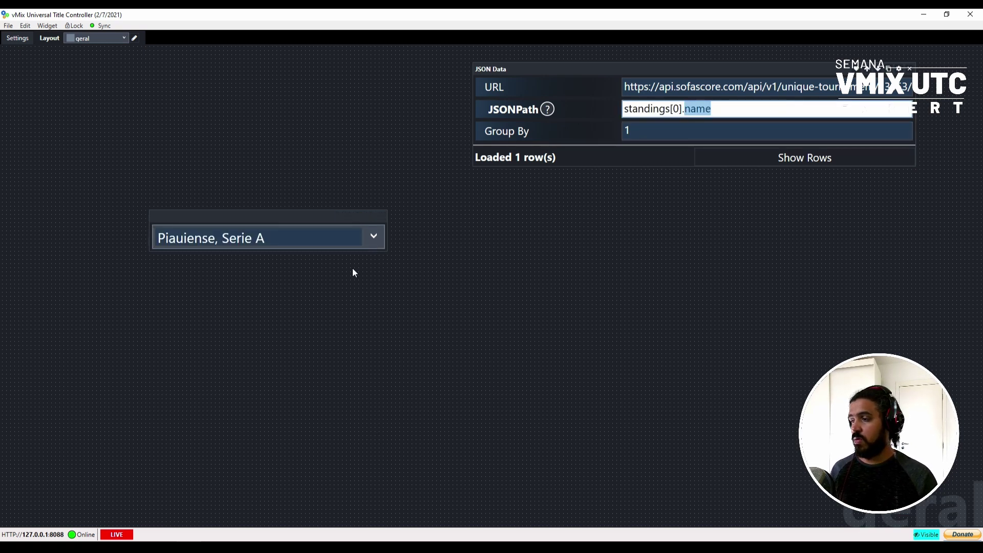
click(212, 541)
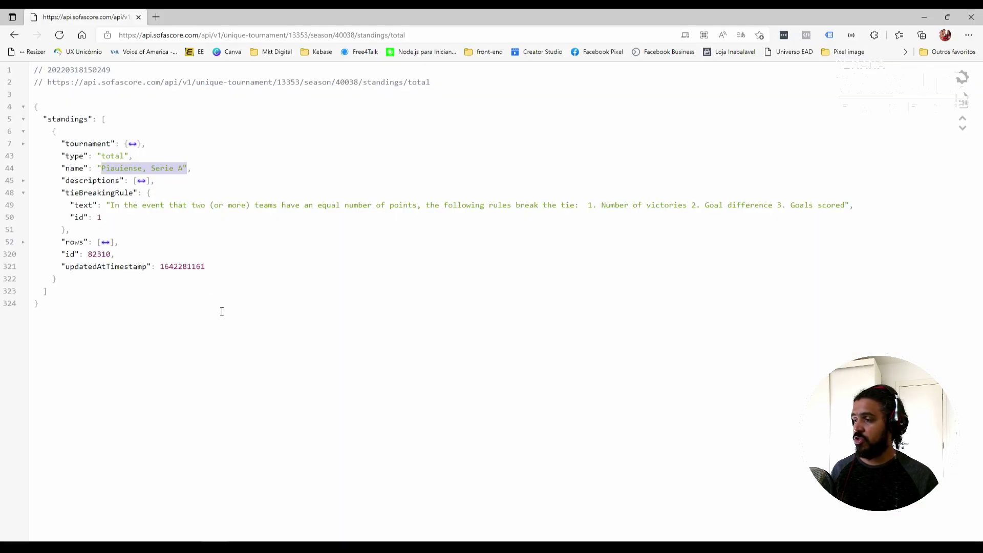
key(alt+Tab)
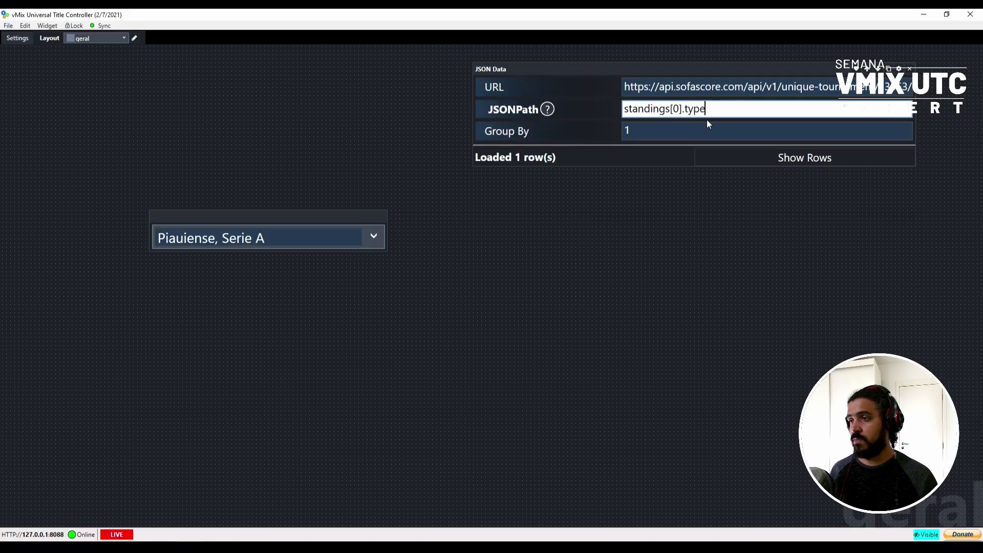
click(692, 132)
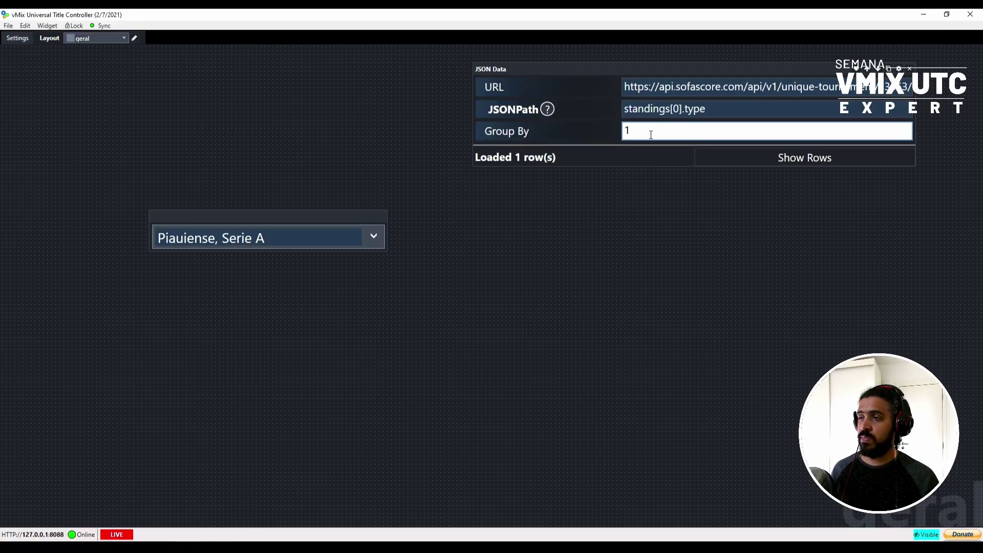
View the JSON Data widget's loaded rows, close the viewer, and select "total" in the List widget.
click(822, 160)
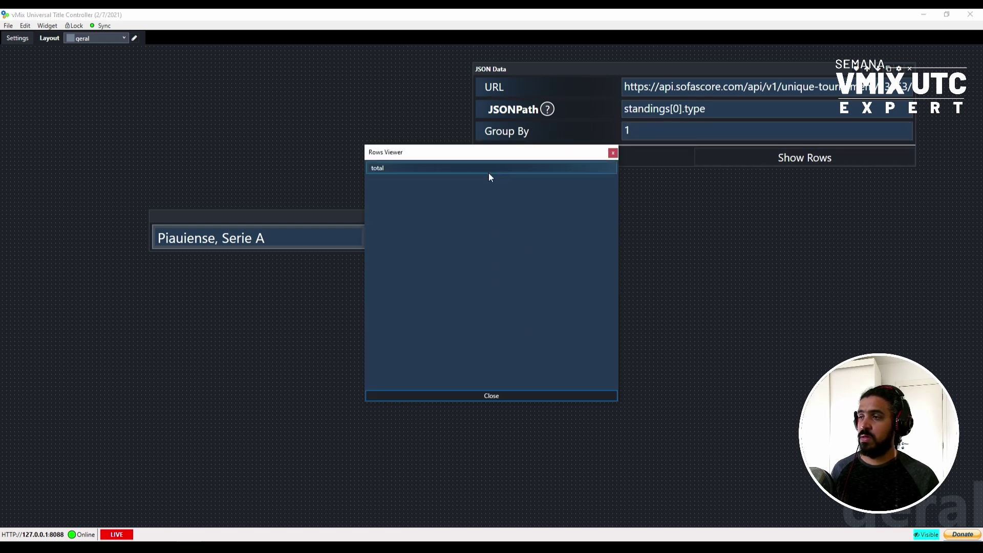
click(612, 153)
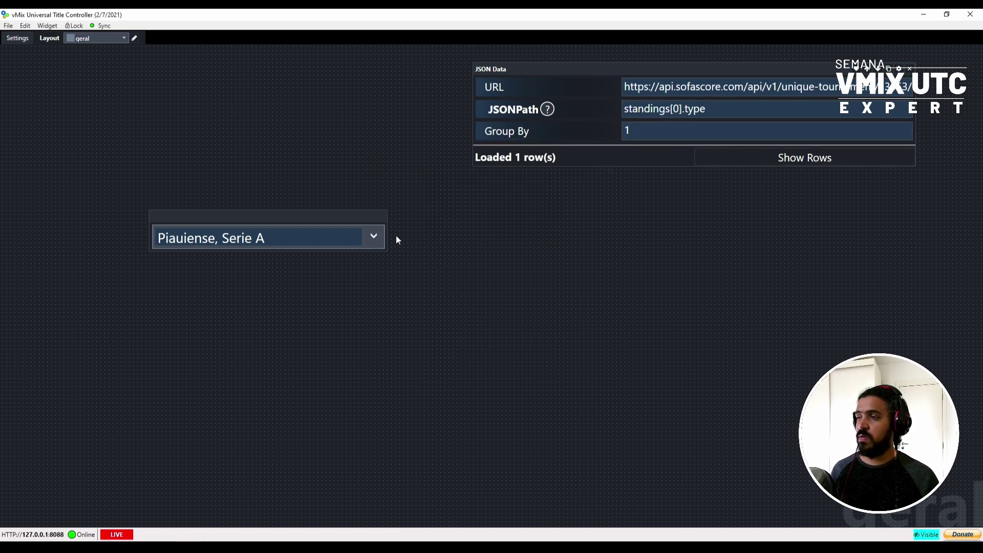
click(377, 237)
click(292, 269)
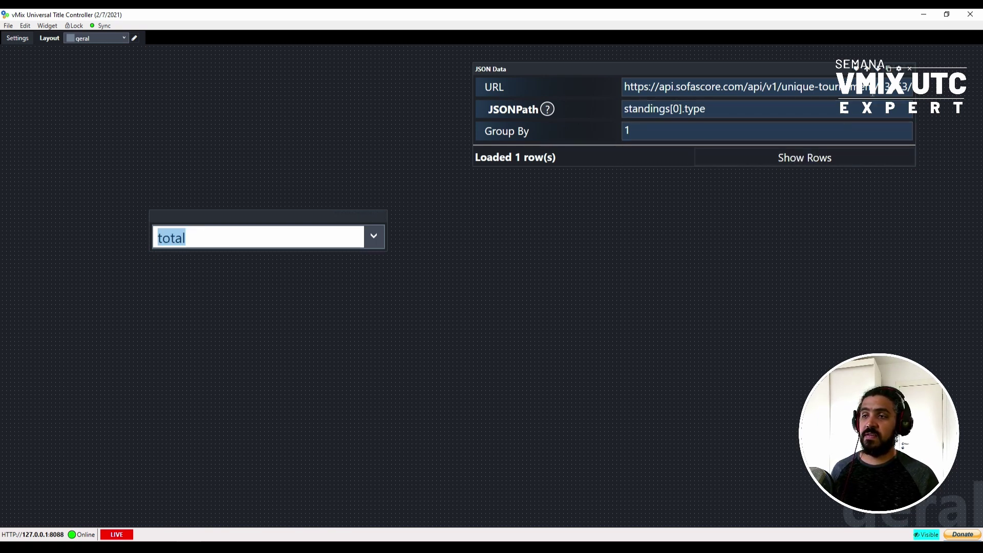
Set the JSON Data widget's JSONPath to standings[0].name and check the loaded rows in the viewer.
drag(684, 109, 734, 116)
text(name)
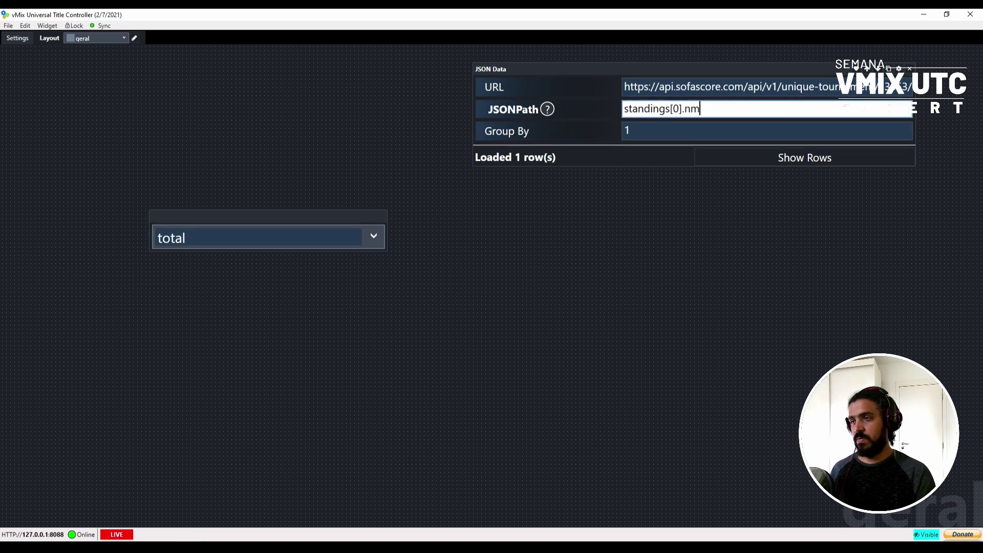
click(783, 161)
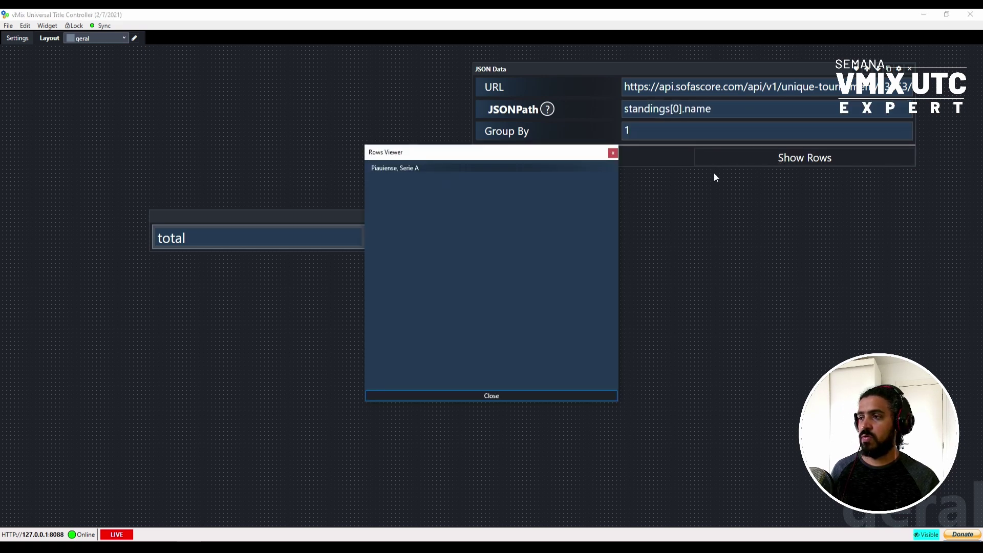
click(612, 154)
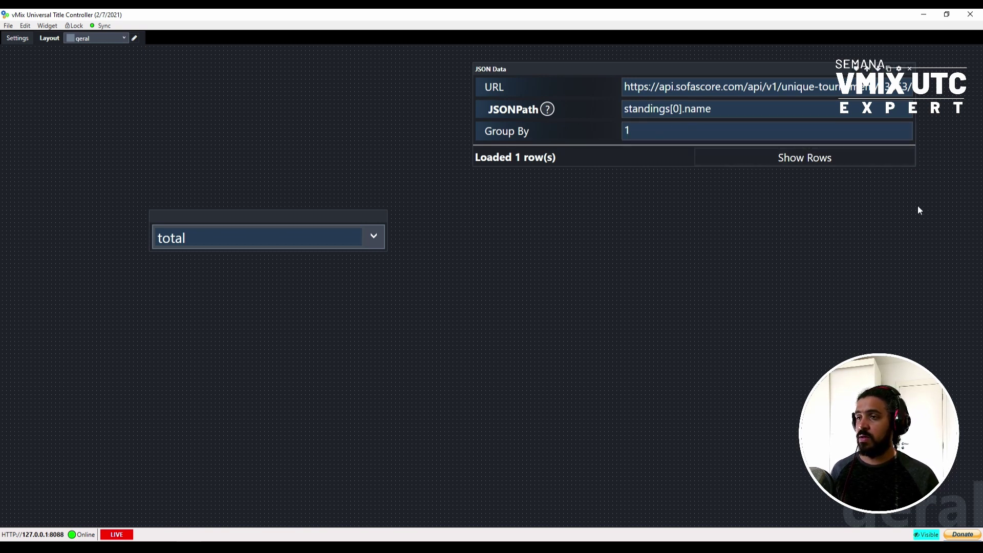
Add a title mapping to the JSON Data widget for input "Title 0- The Classic Blue.gtzip" with title [TXT] Headline.Text.
click(898, 68)
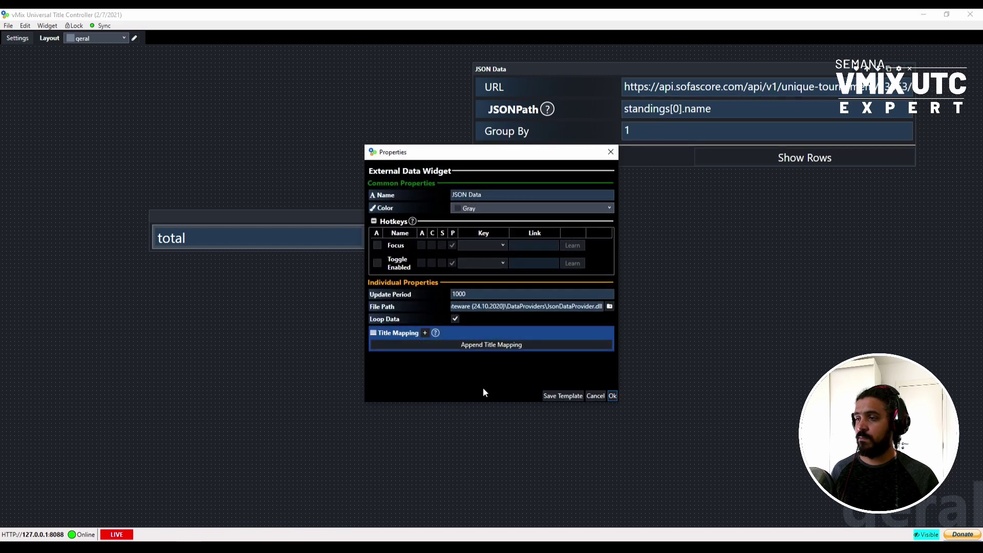
click(490, 342)
click(450, 345)
scroll(462, 460, down, 10)
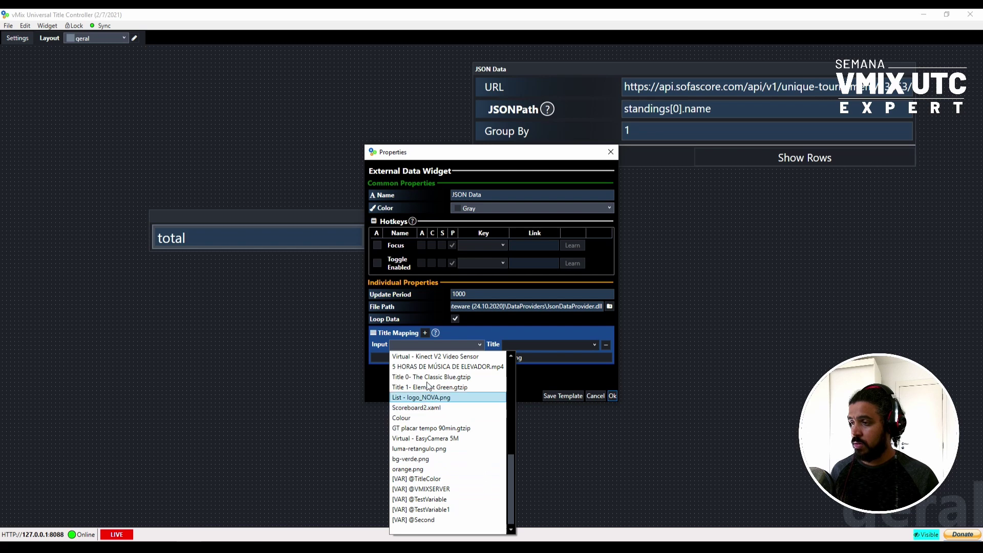
click(431, 378)
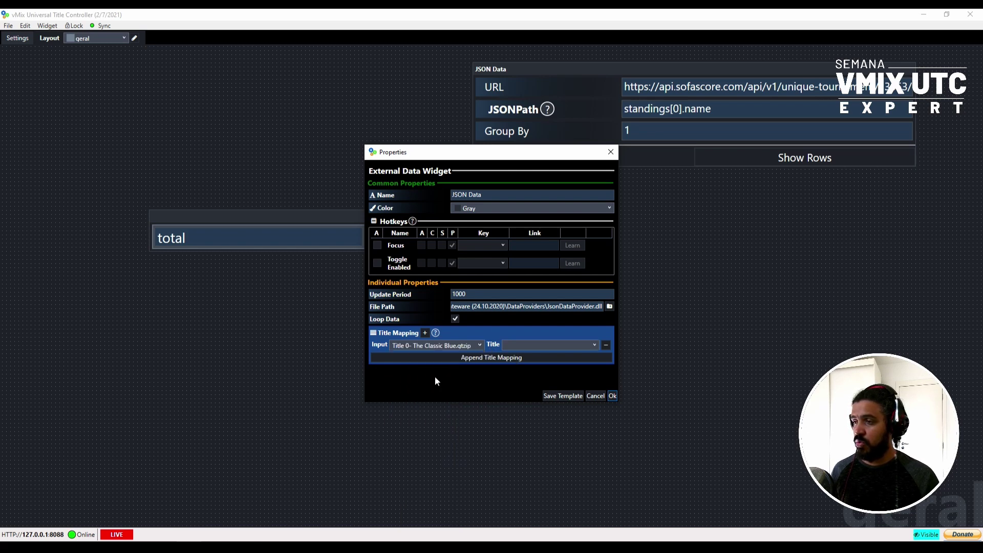
click(558, 345)
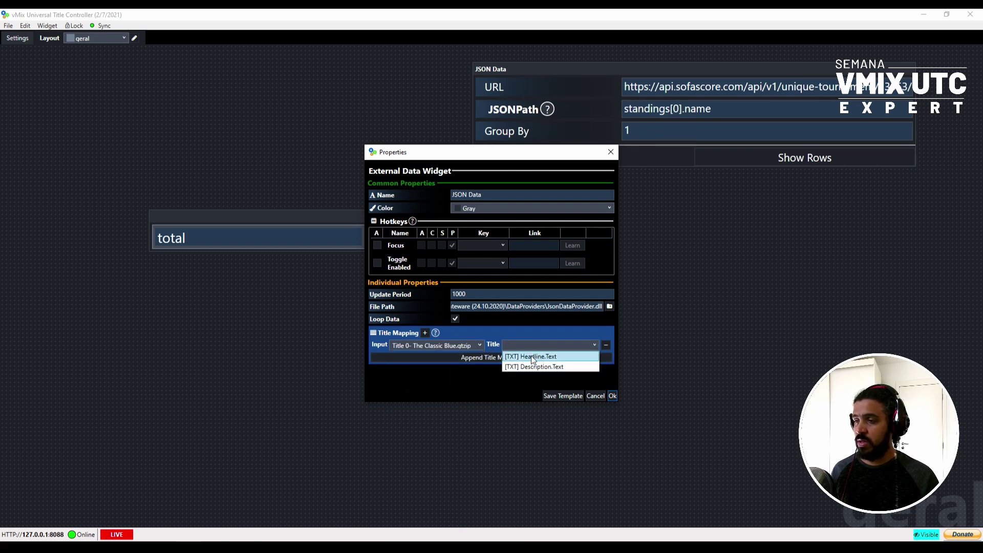
click(525, 356)
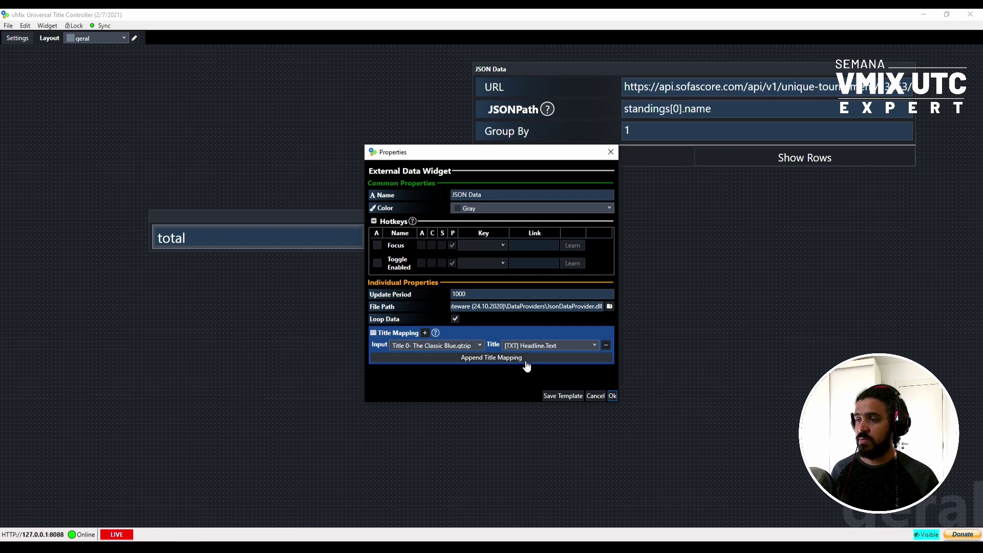
click(612, 395)
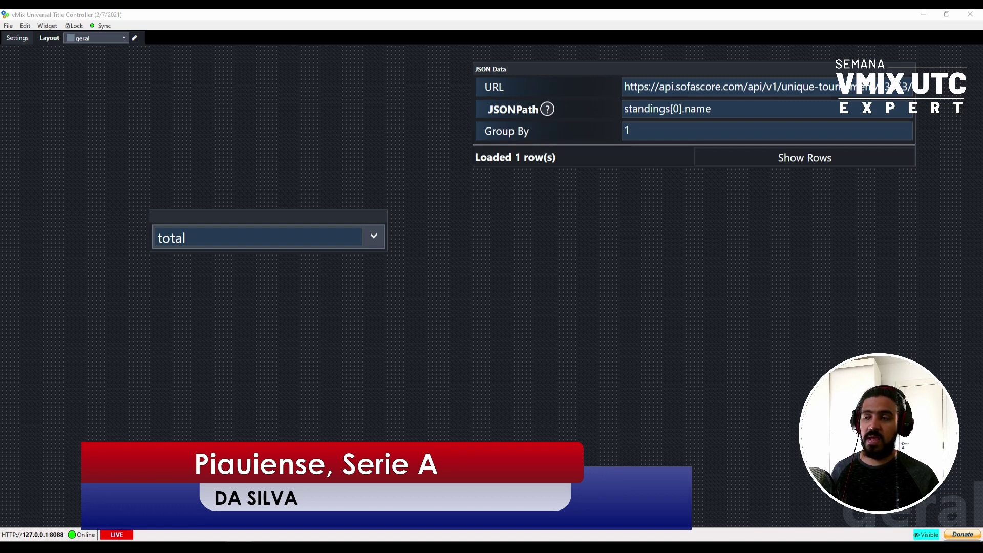
Set the JSON Data widget's JSONPath to standings[0].type to update the mapped headline.
click(729, 108)
key(BackSpace)
key(BackSpace)
key(BackSpace)
key(BackSpace)
text(type)
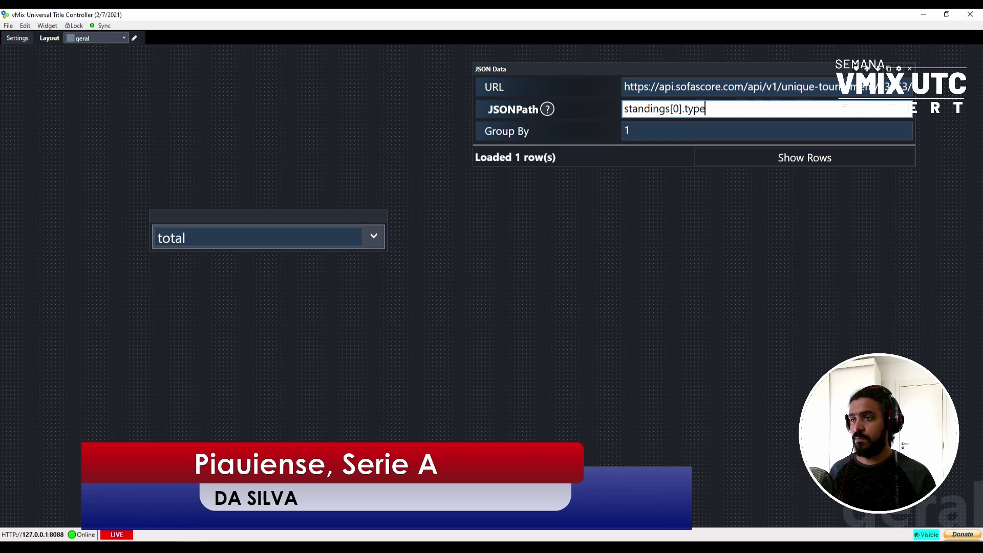
click(738, 133)
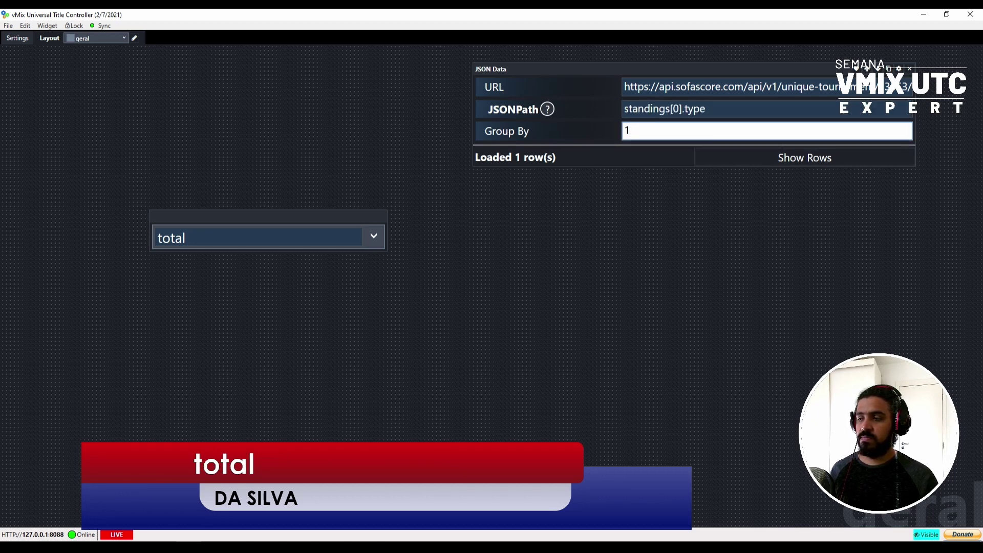
Switch to the browser and expand the tournament object in the standings JSON to check its fields.
key(alt+Tab)
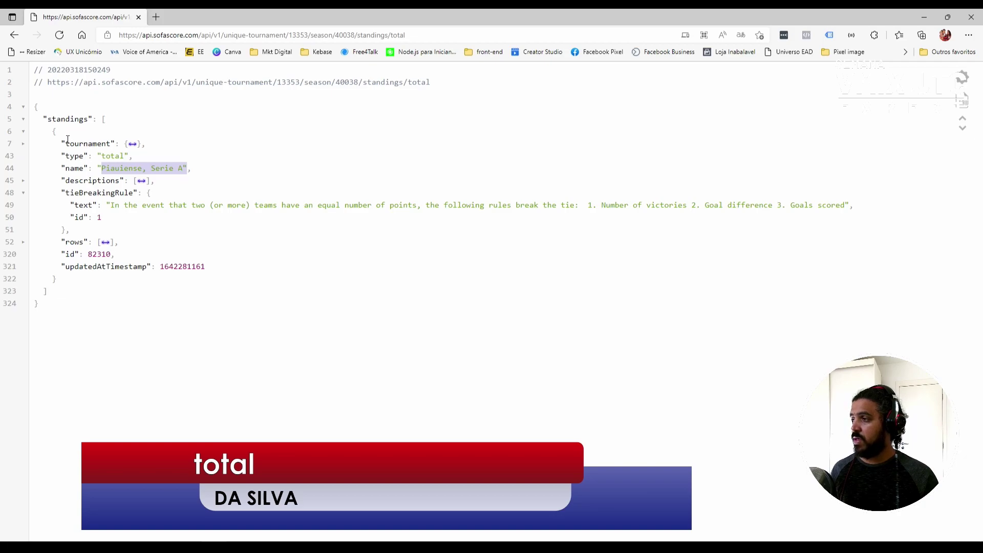
click(23, 145)
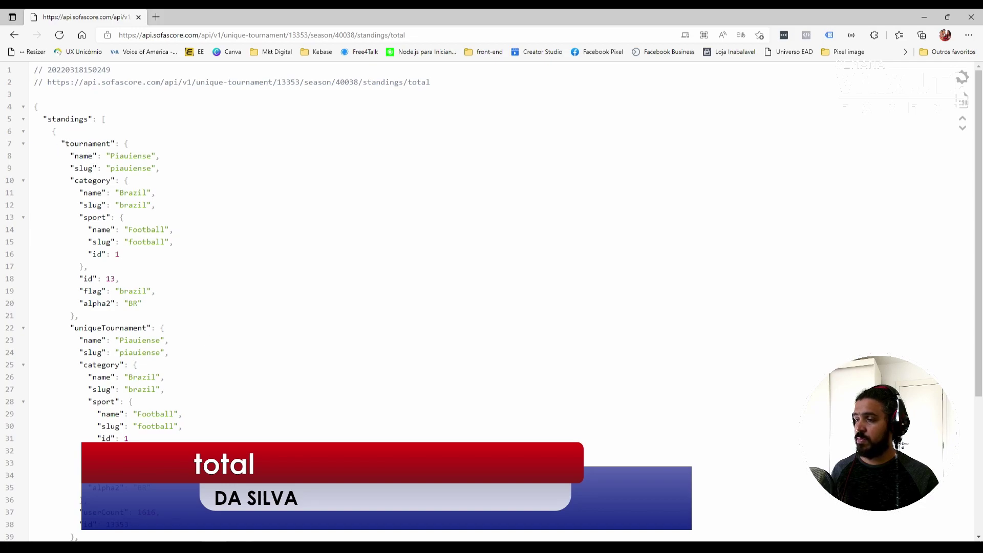
key(alt+Tab)
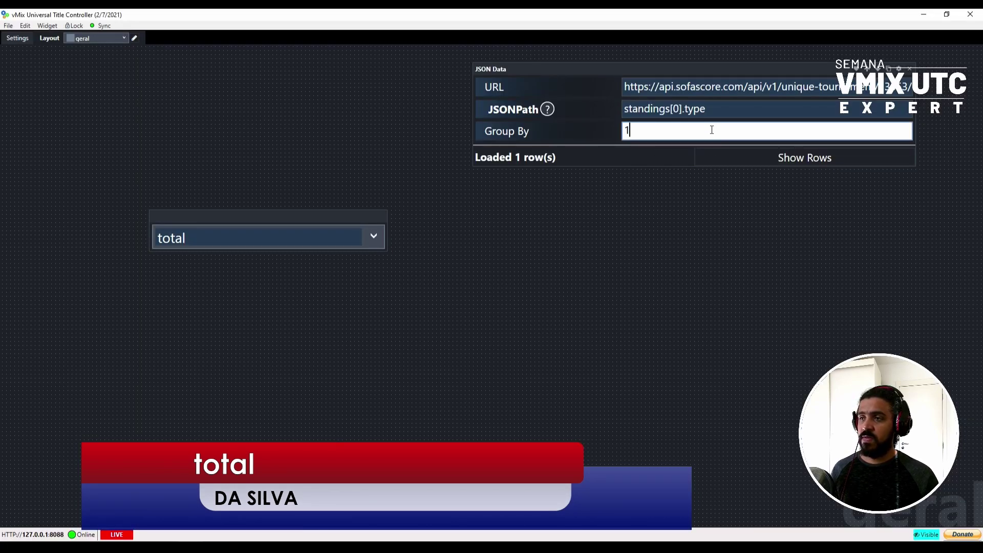
Set the JSON Data widget's JSONPath to standings[0].tournament and check the loaded rows in the viewer.
drag(686, 110, 753, 109)
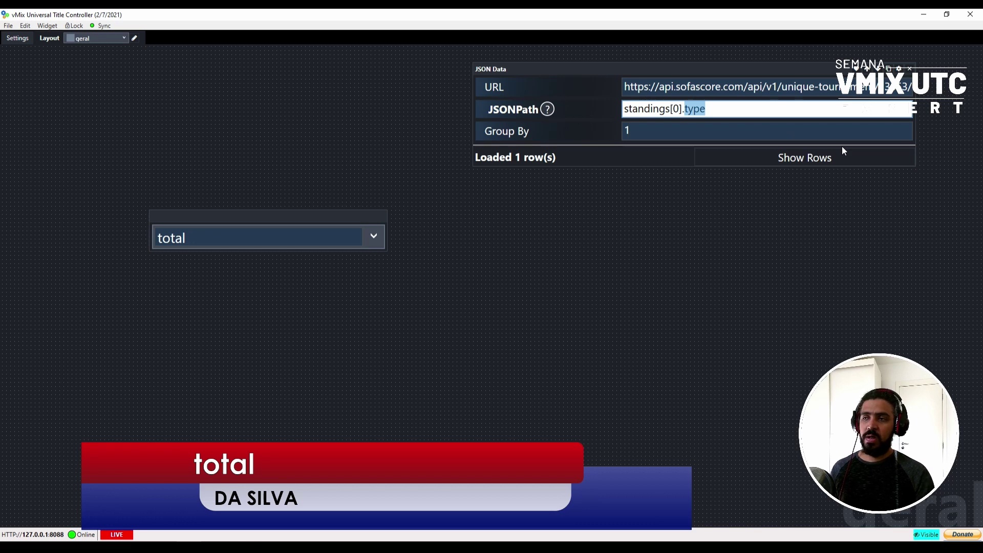
text(to)
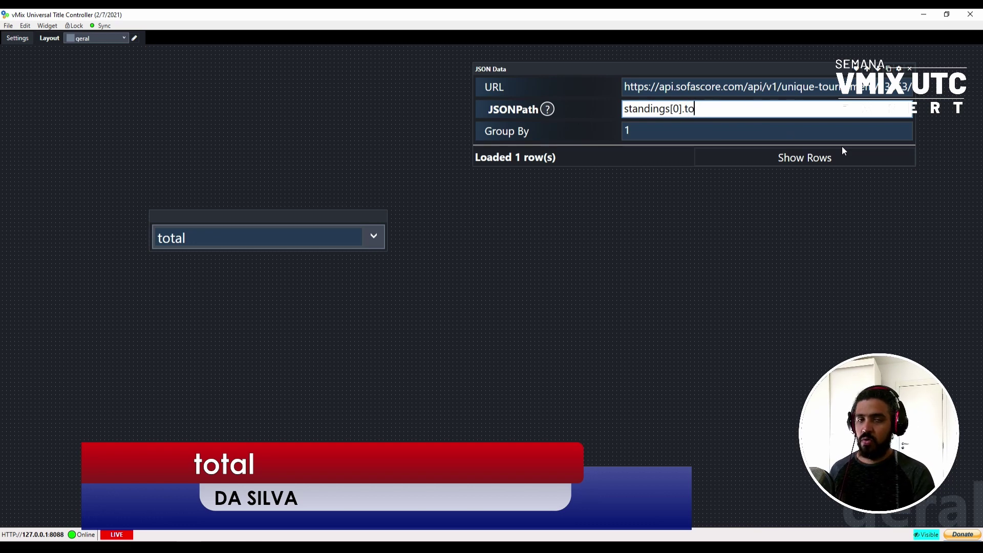
text(urnament)
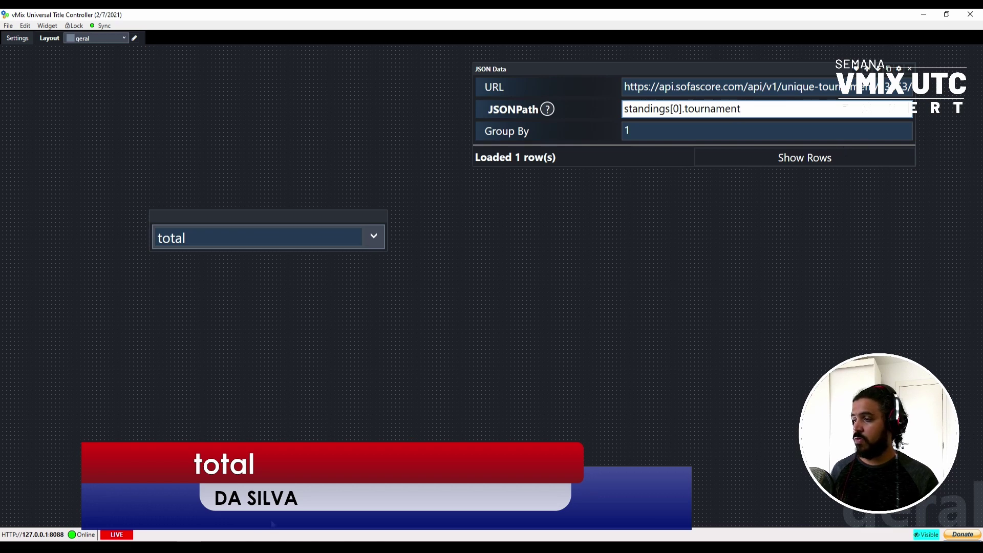
key(alt+Tab)
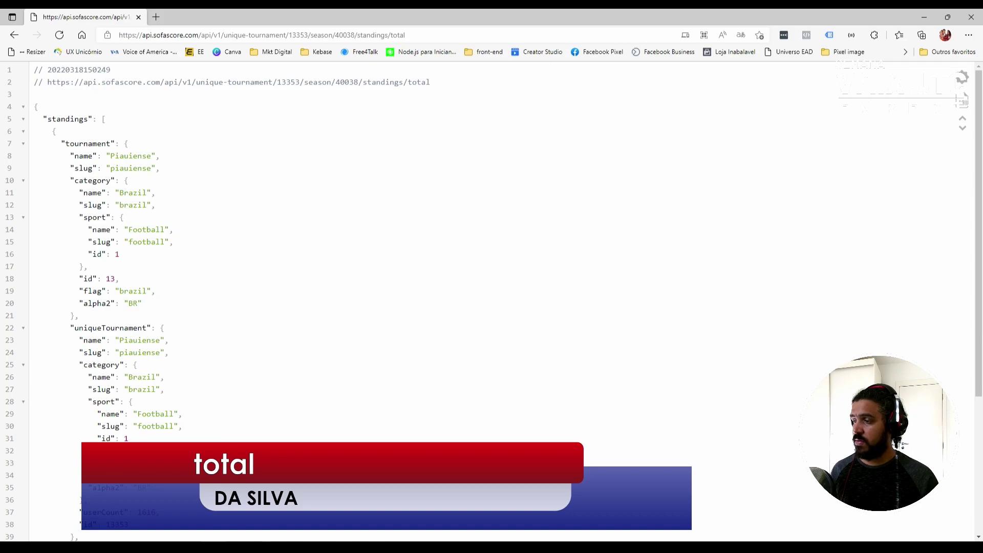
key(alt+Tab)
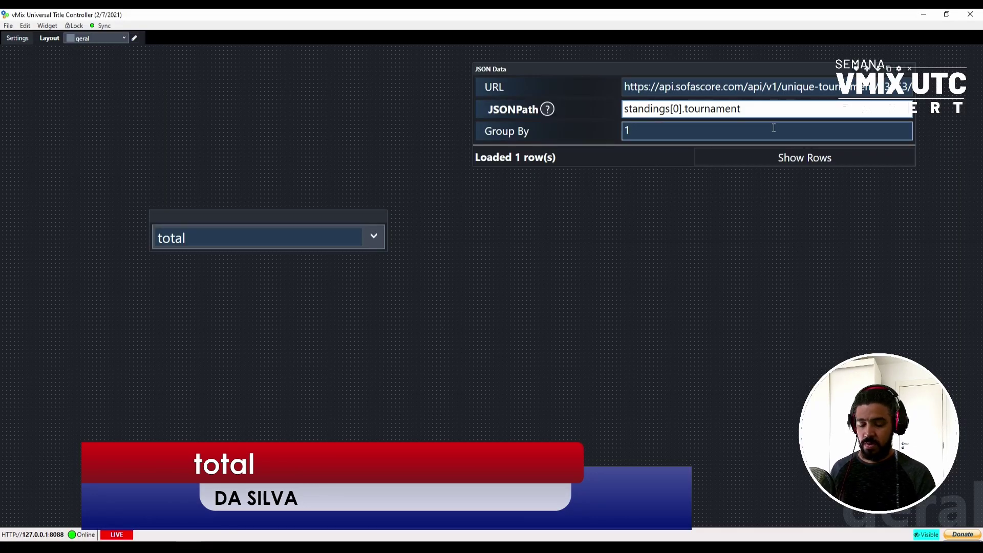
click(719, 134)
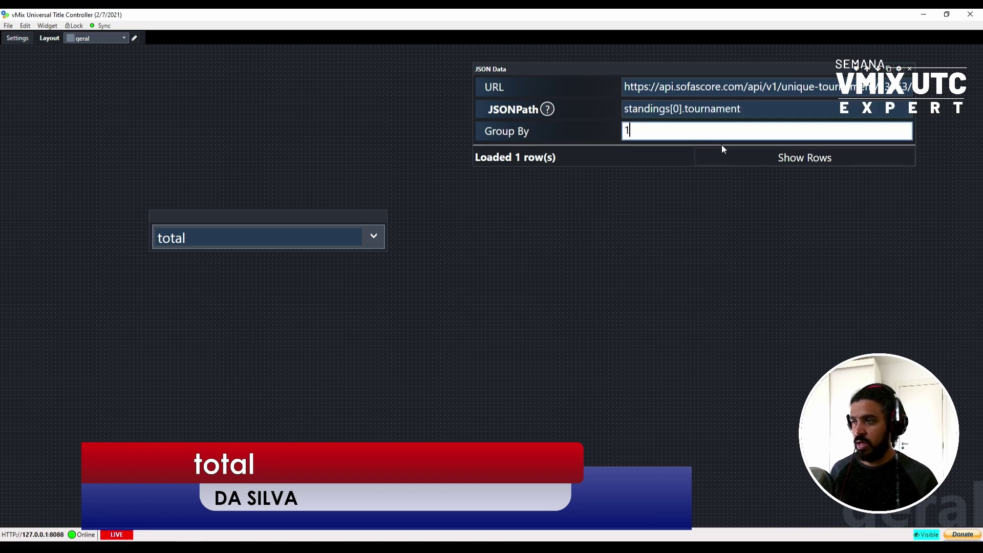
click(782, 160)
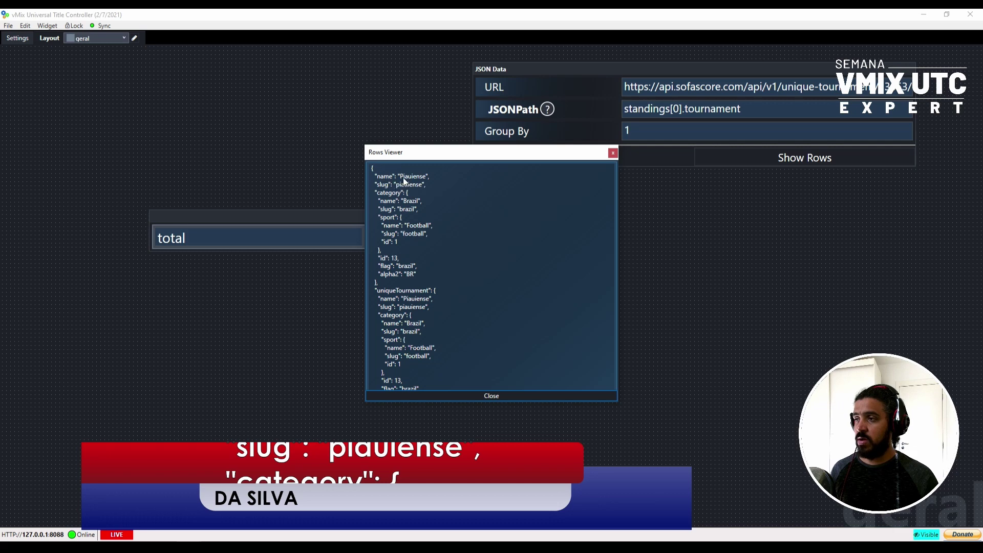
click(612, 154)
Extend the JSON Data widget's JSONPath to standings[0].tournament.name to feed the mapped headline.
click(785, 109)
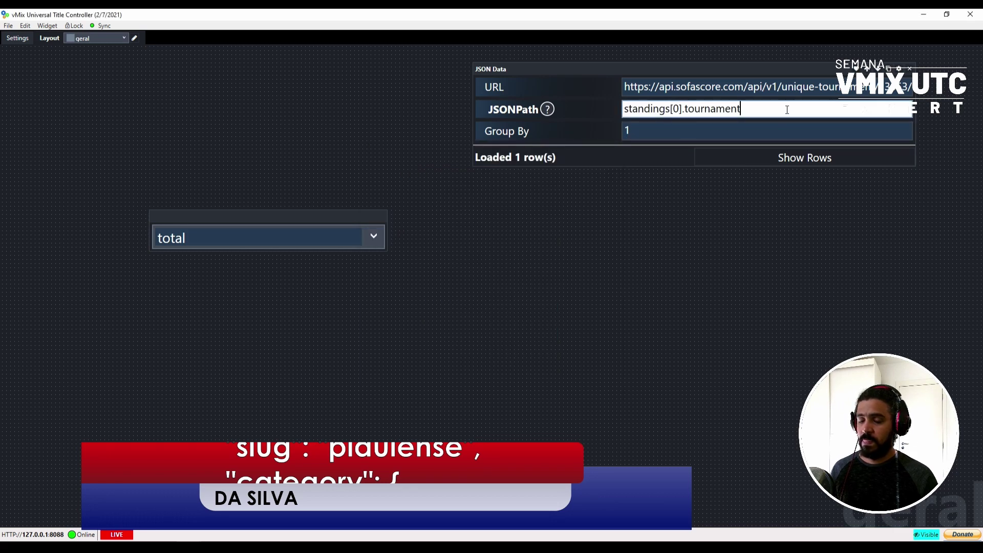
text(.name)
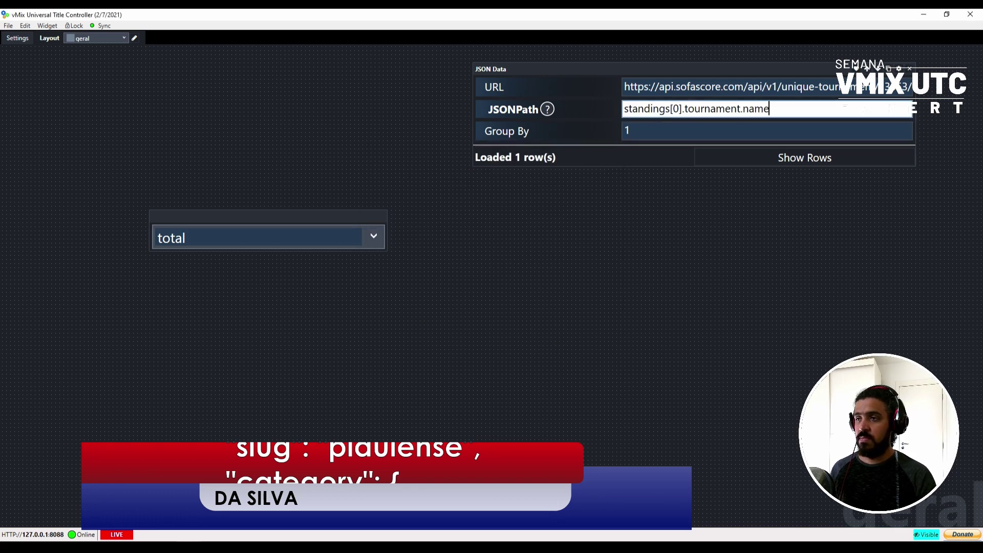
click(727, 128)
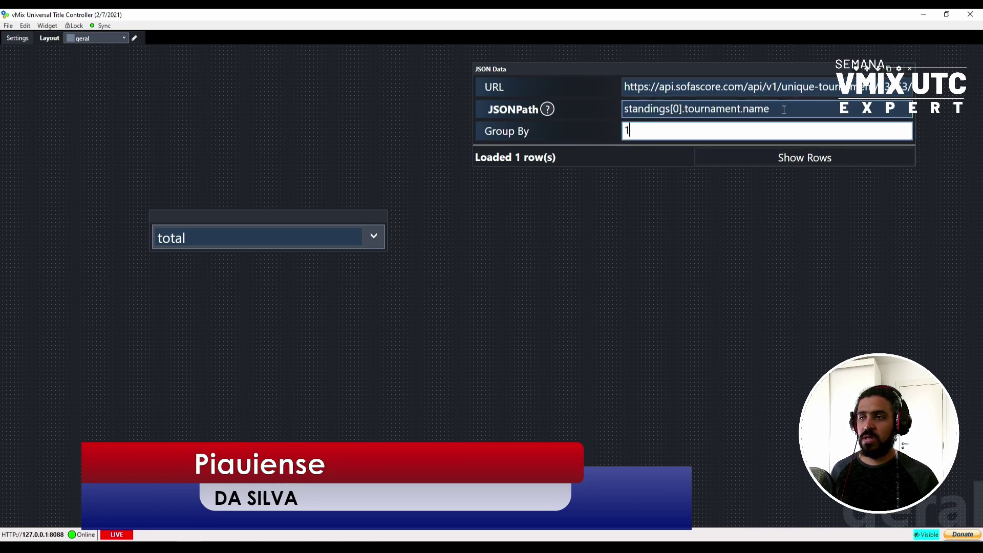
Remove .name from the JSON Data widget's JSONPath, leaving standings[0].tournament.
drag(741, 109, 766, 110)
key(BackSpace)
key(BackSpace)
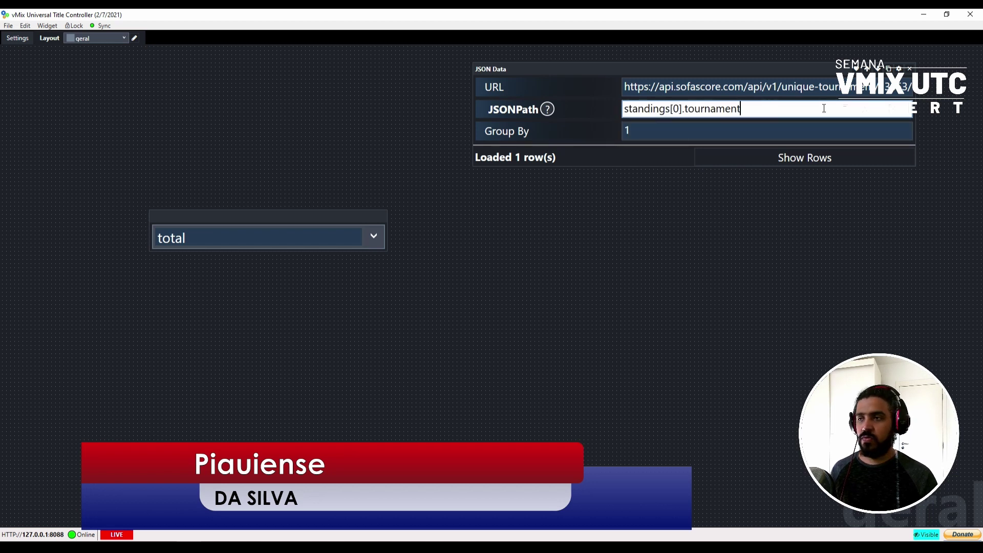
click(765, 131)
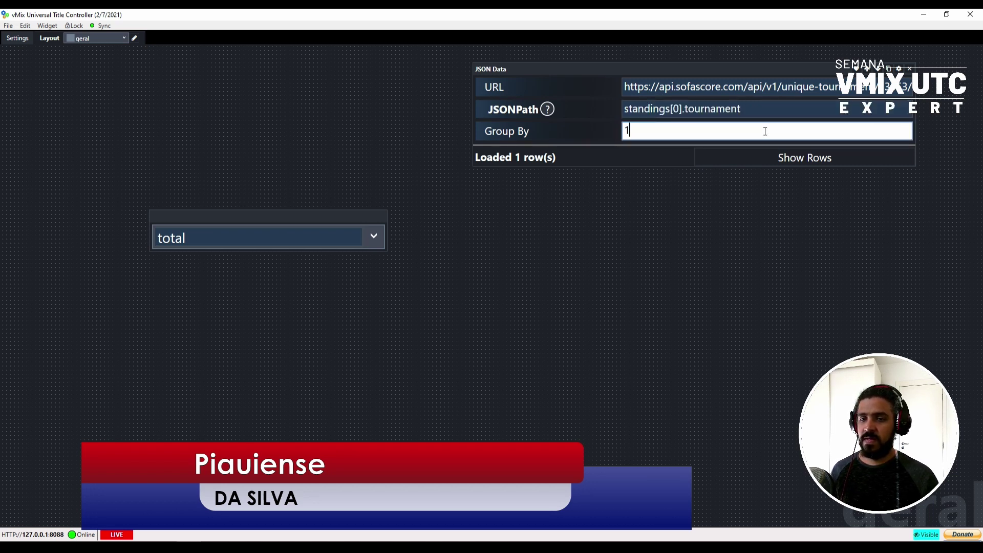
Add .name back to the JSONPath to make it standings[0].tournament.name and check the loaded rows in the viewer.
click(750, 114)
text(.name)
click(696, 128)
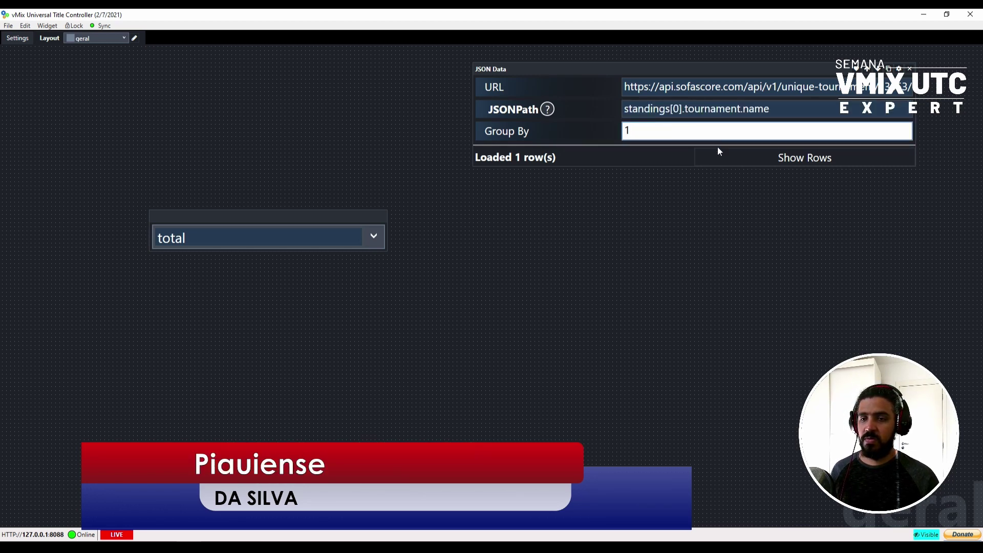
click(765, 159)
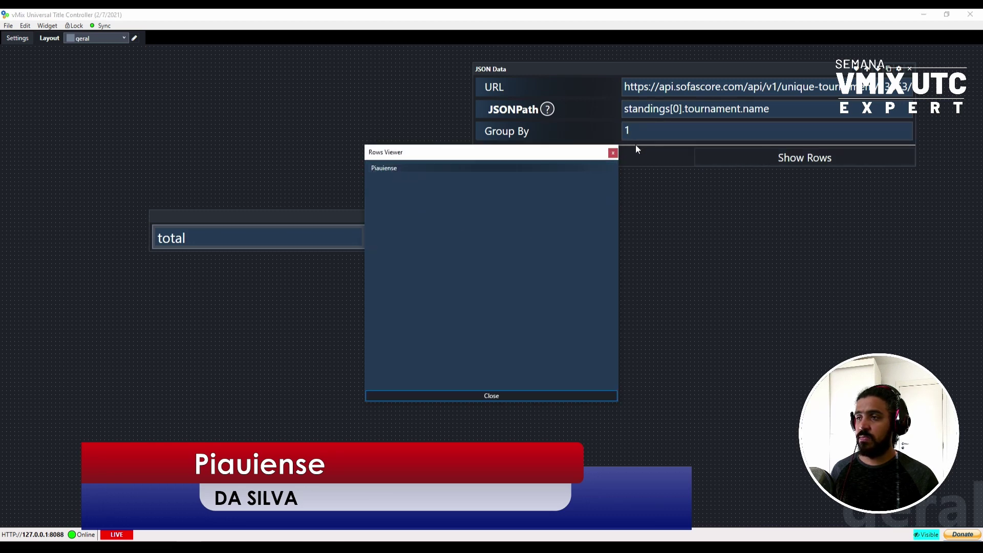
click(612, 153)
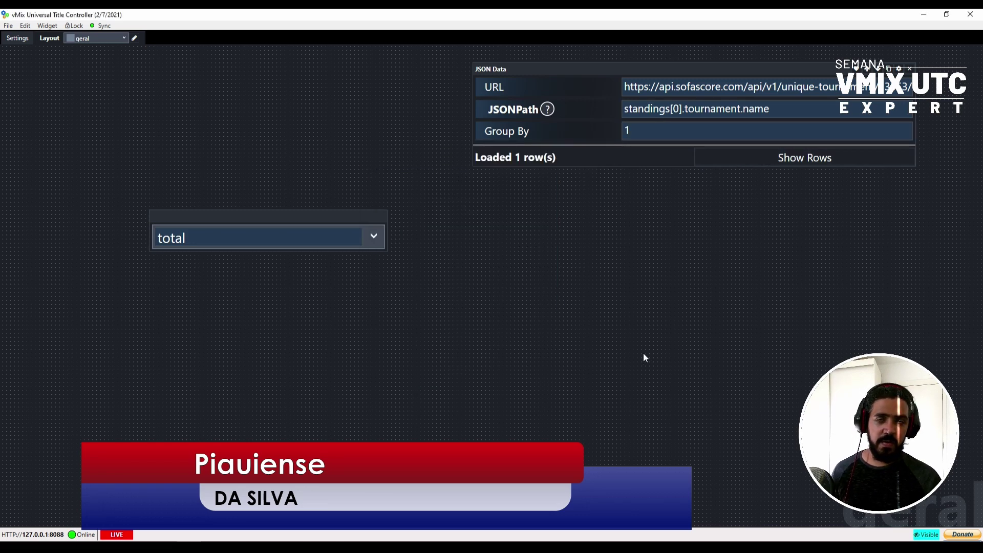
click(673, 109)
double_click(673, 109)
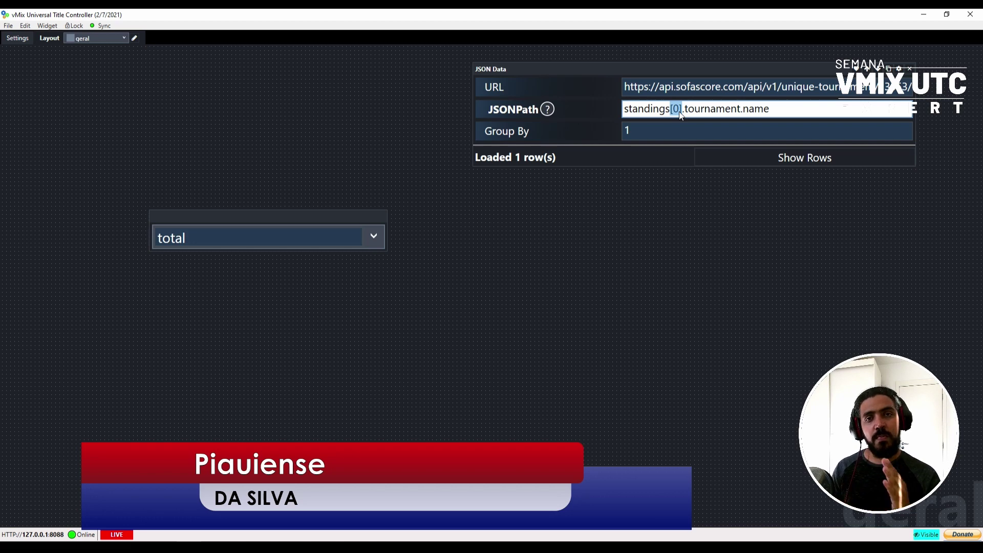
click(680, 114)
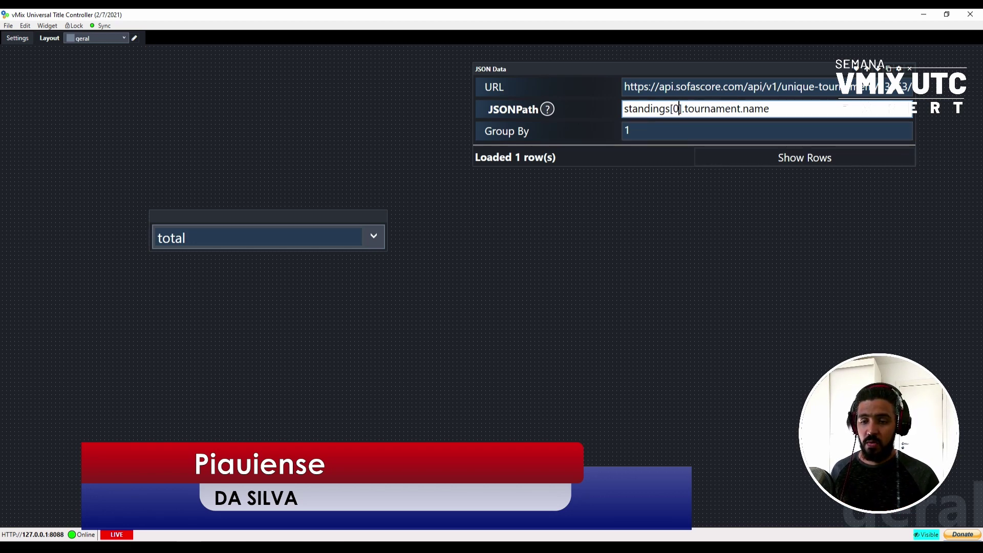
key(alt+Tab)
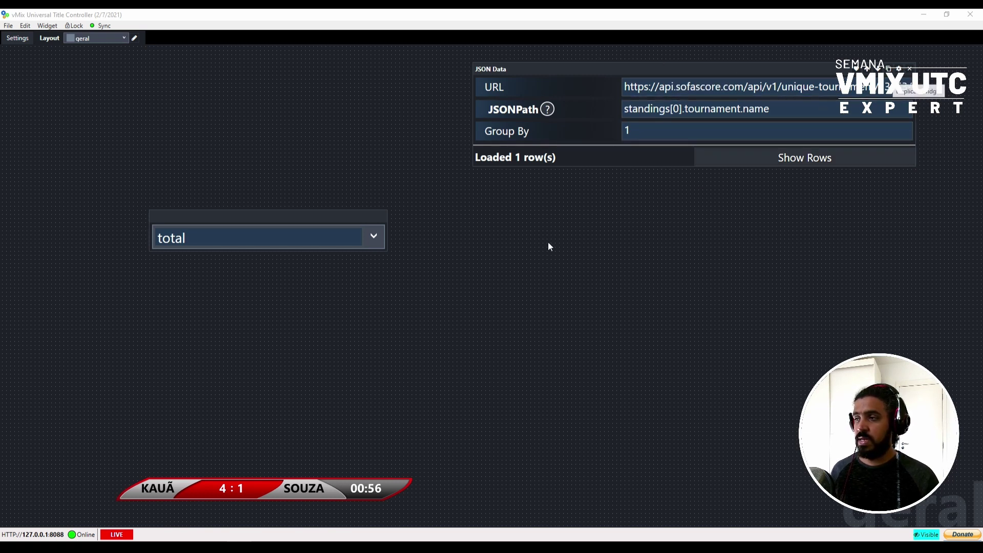
Select "Piauiense" in the List widget.
click(251, 233)
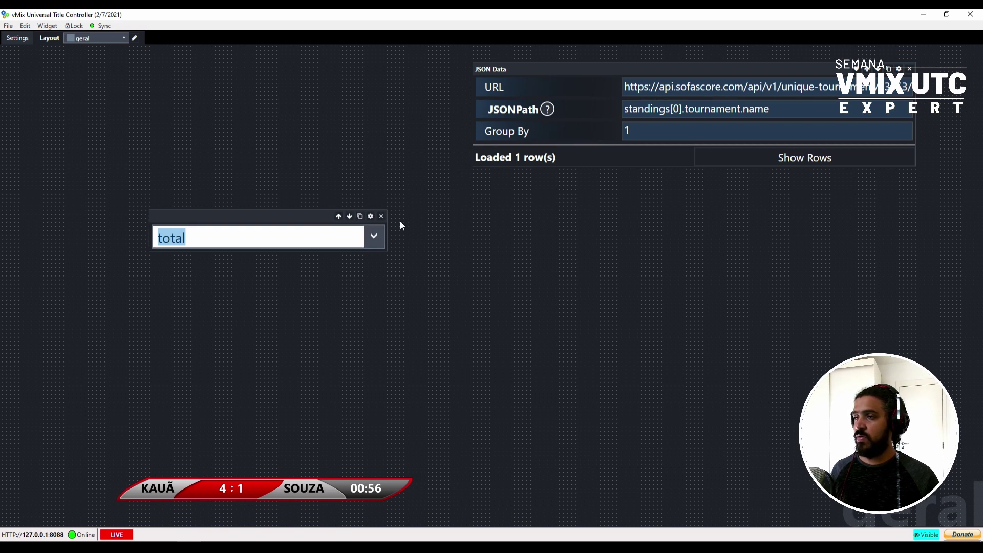
click(806, 130)
click(379, 240)
click(378, 236)
click(261, 262)
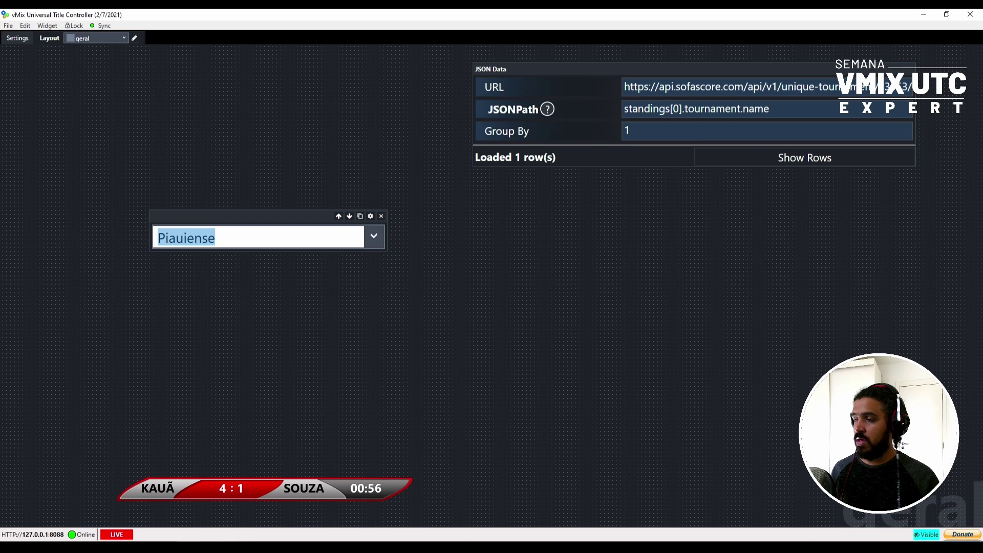
In the browser's standings JSON, collapse the tournament object, expand the rows array and examine the first team's fields.
key(alt+Tab)
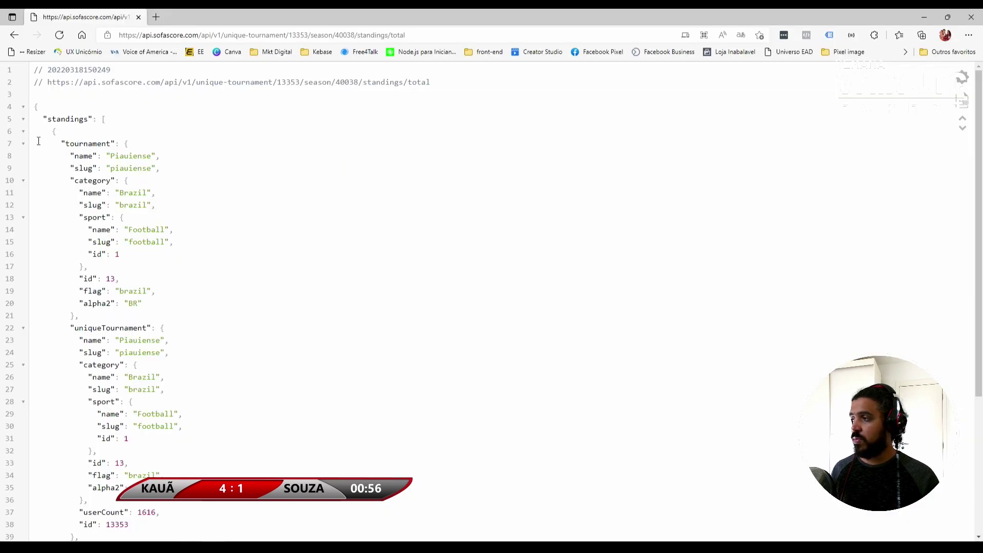
click(23, 145)
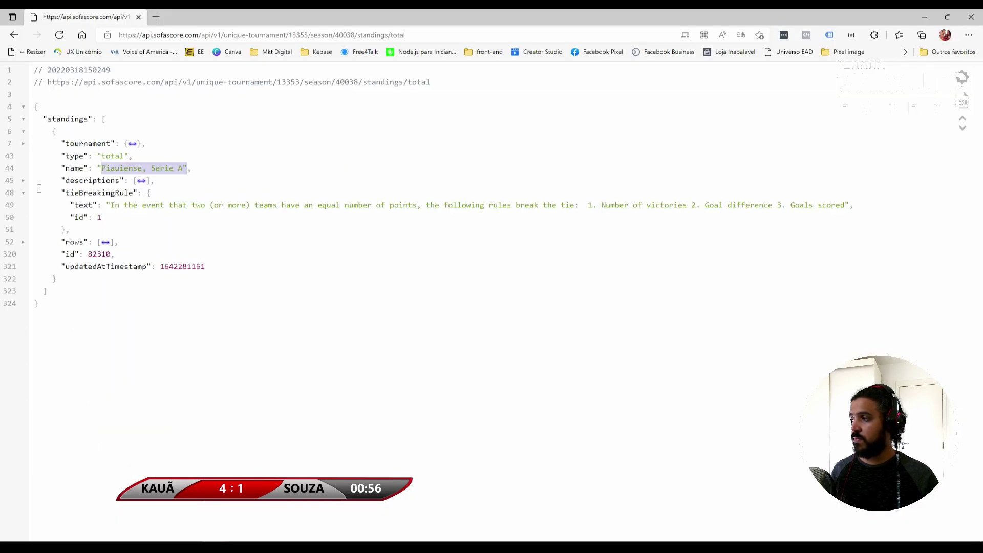
click(24, 242)
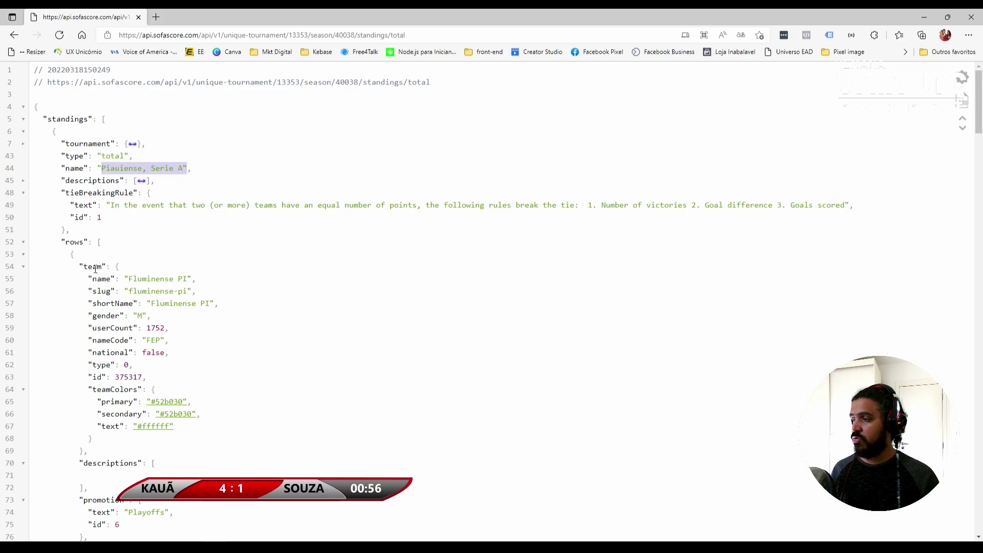
scroll(96, 269, down, 3)
scroll(179, 231, up, 2)
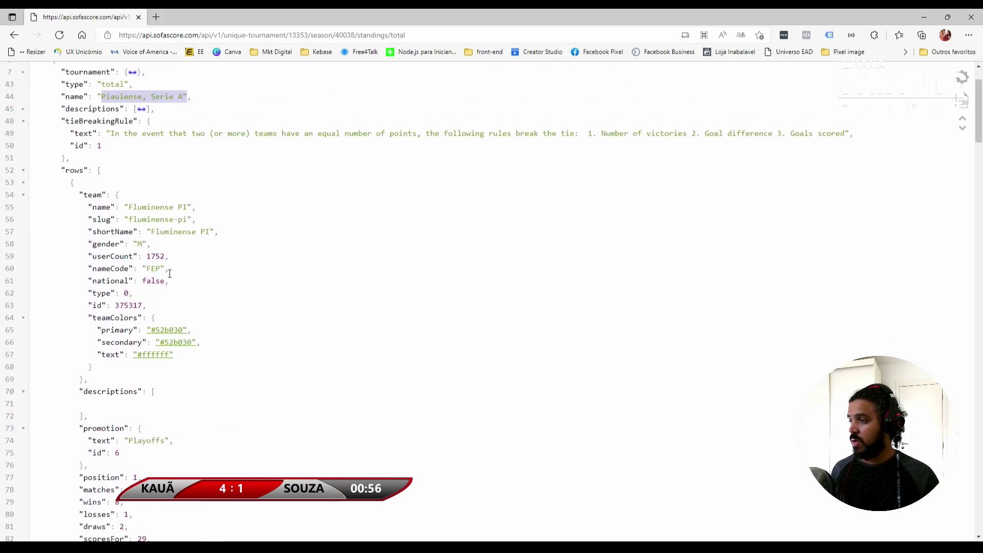
drag(164, 269, 148, 268)
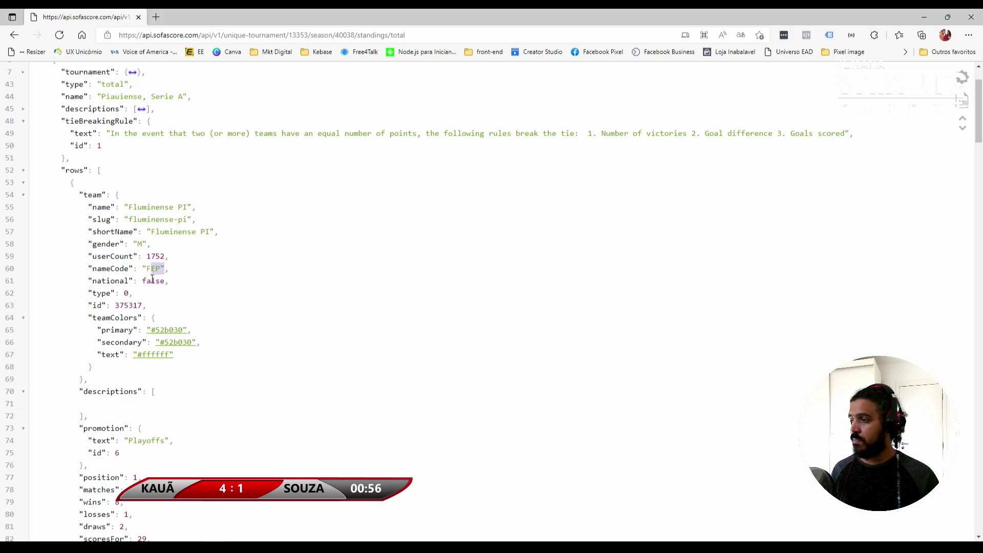
click(150, 270)
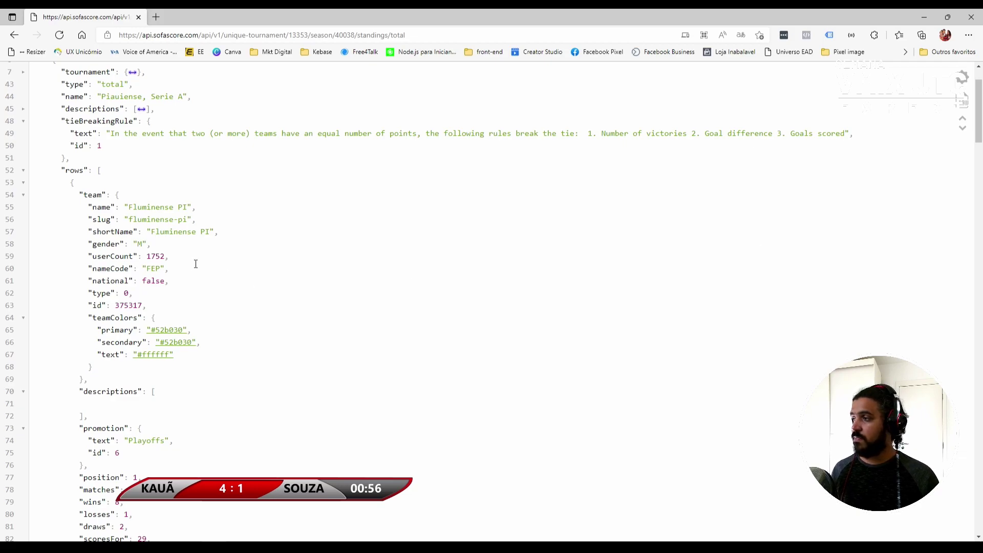
scroll(153, 240, up, 3)
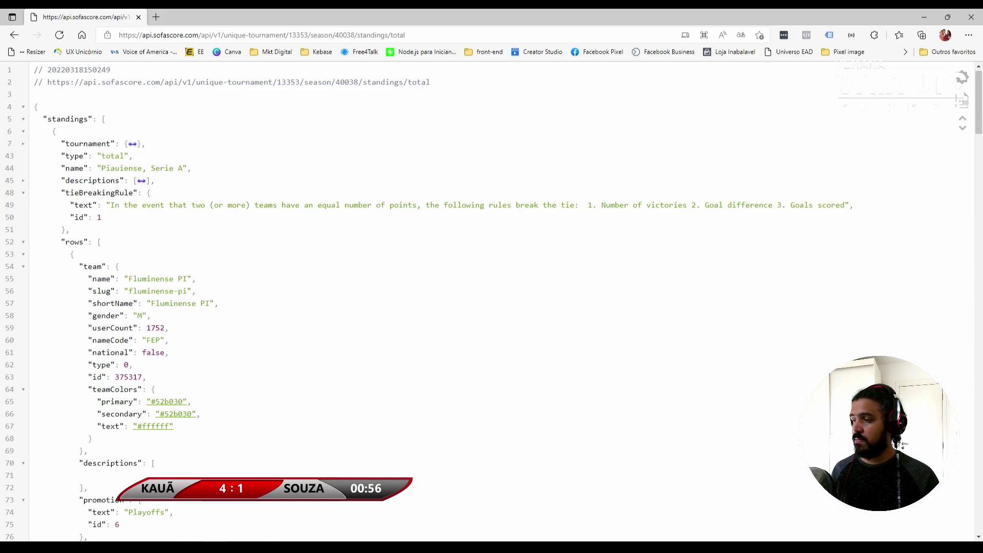
Switch to vMix Universal Title Controller, set the JSON Data widget's JSONPath to standings[0].rows.team.nameCode and check the loaded rows.
key(alt+Tab)
drag(357, 18, 558, 86)
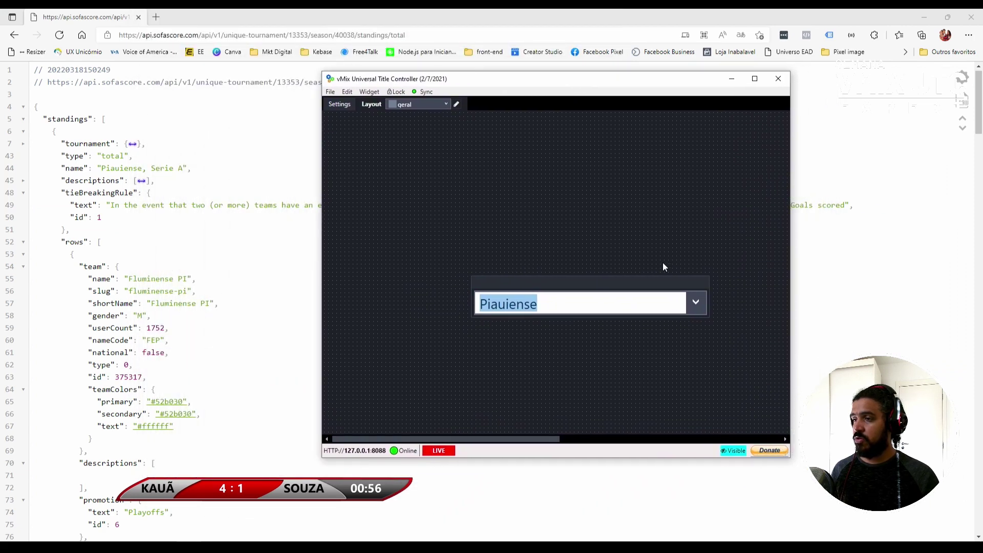
drag(519, 438, 742, 438)
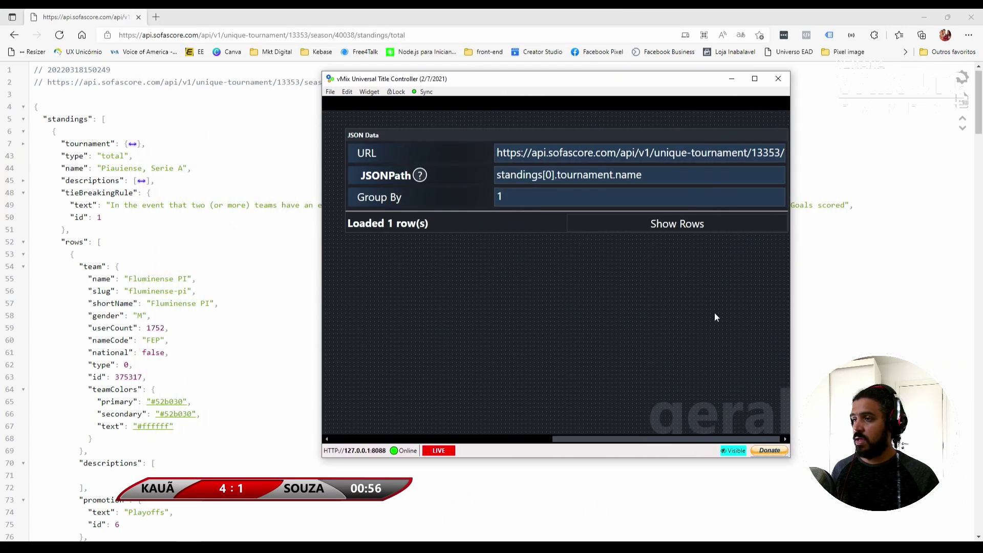
double_click(571, 174)
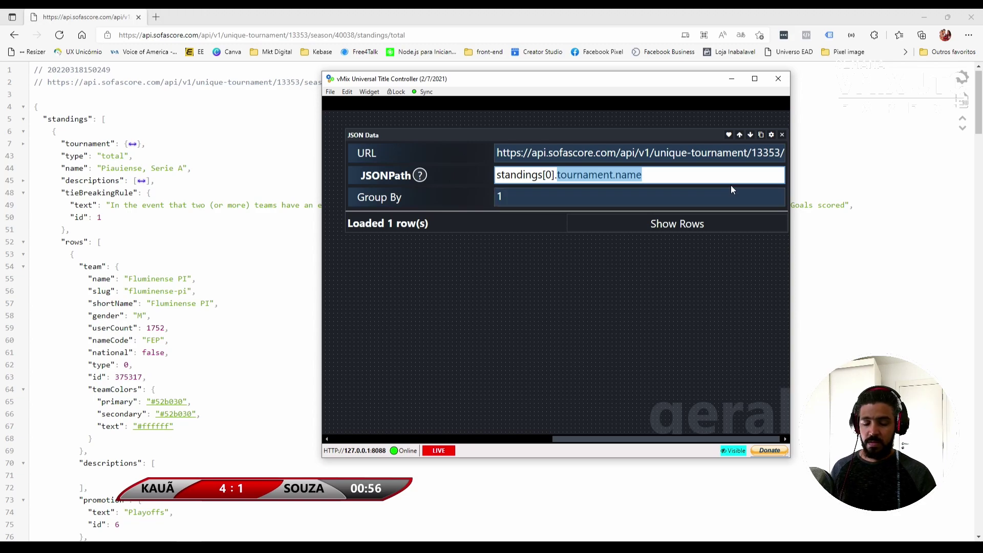
key(BackSpace)
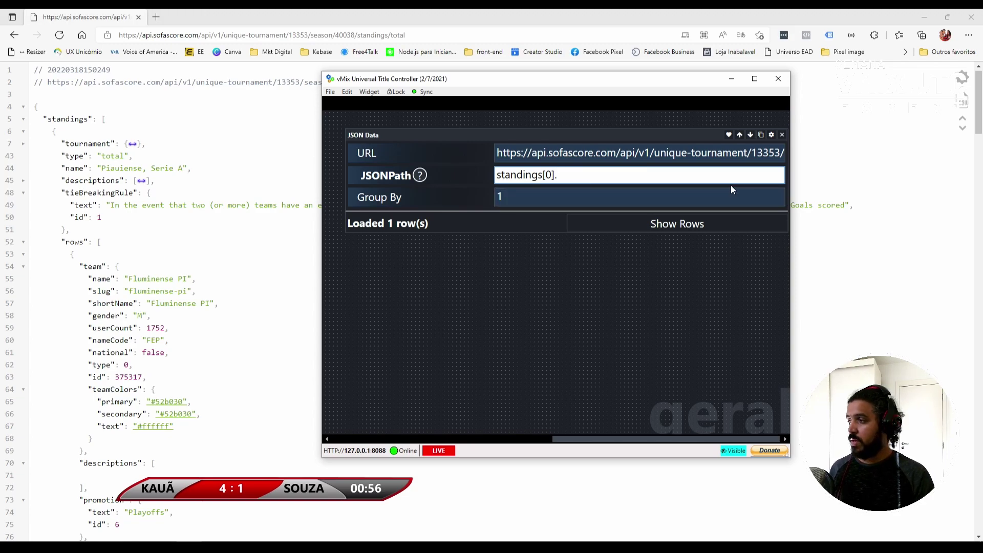
text(rows)
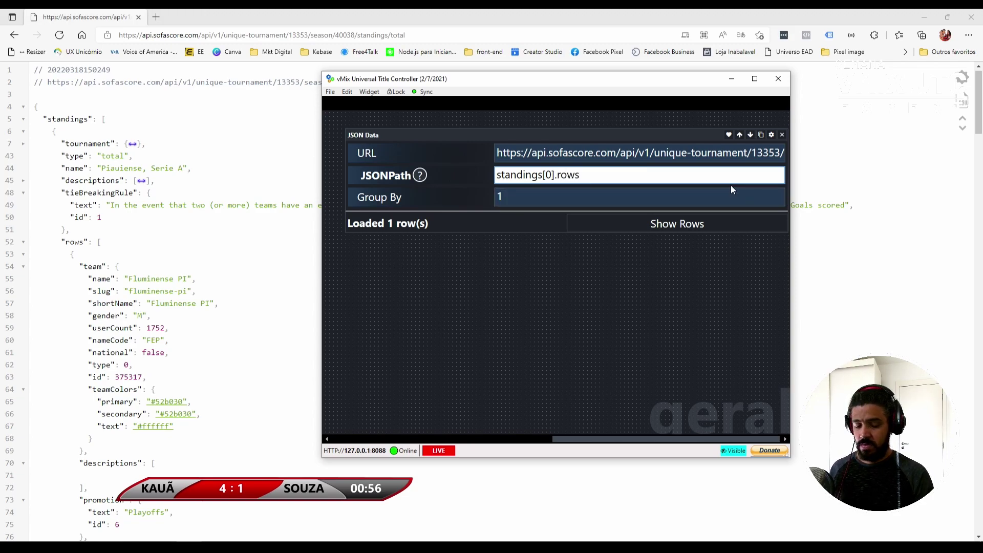
text(.team)
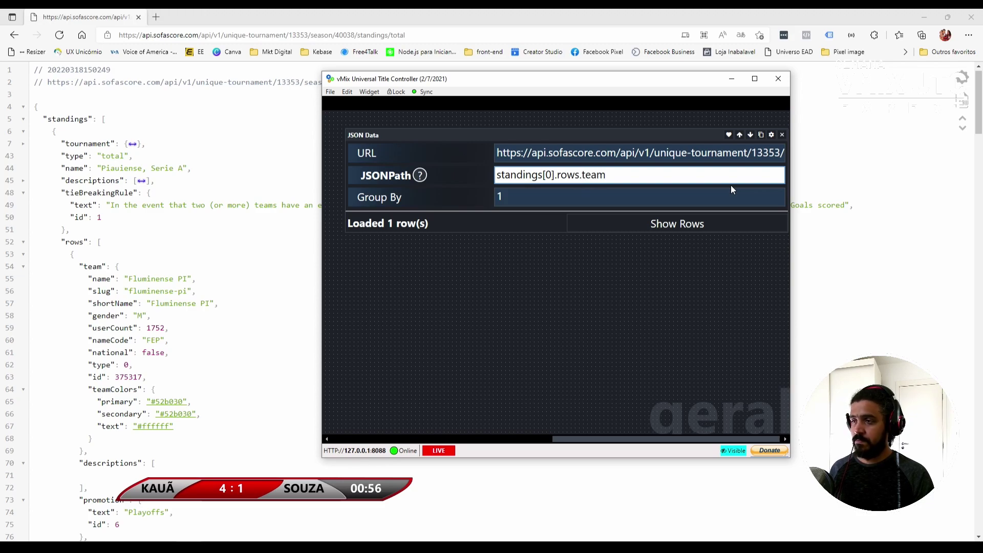
text(.)
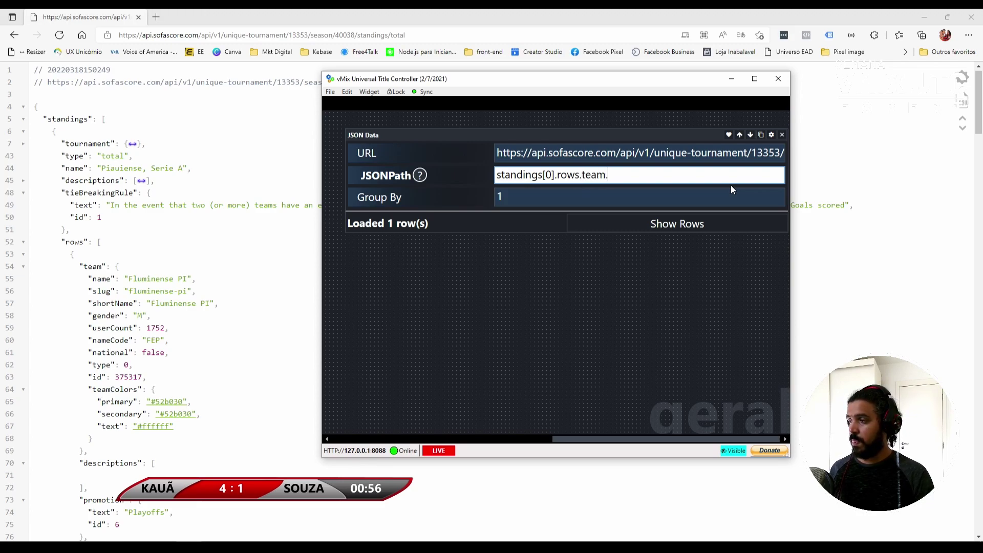
text(nameCode)
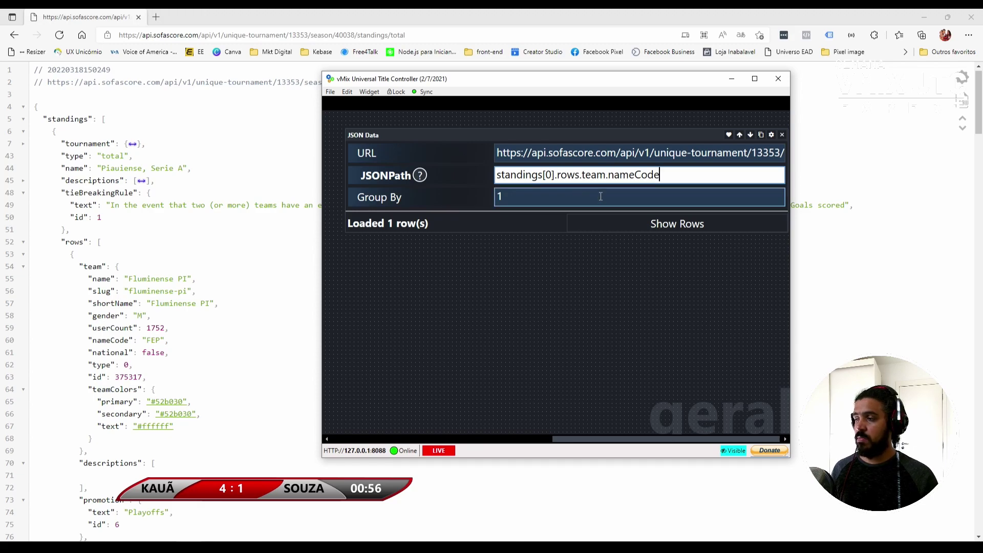
click(652, 226)
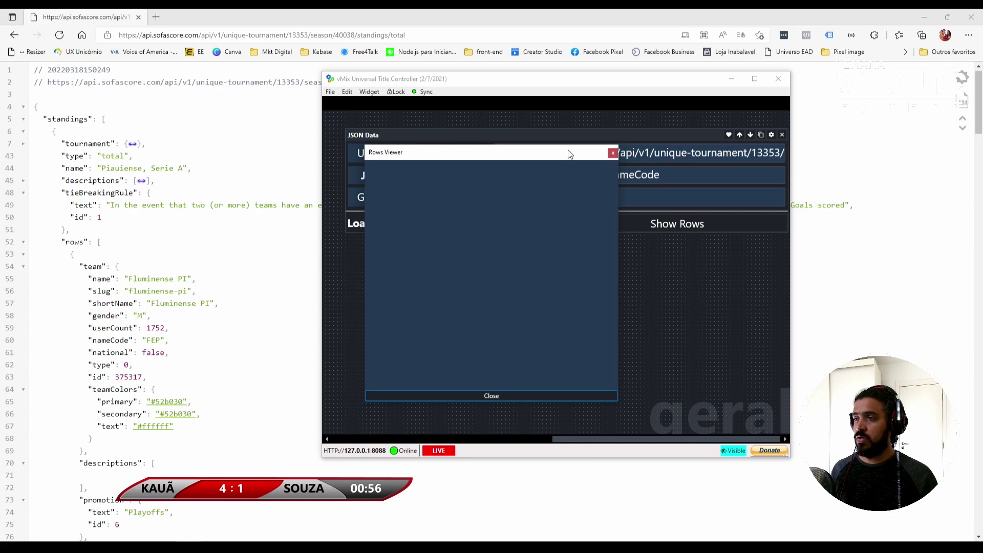
click(614, 153)
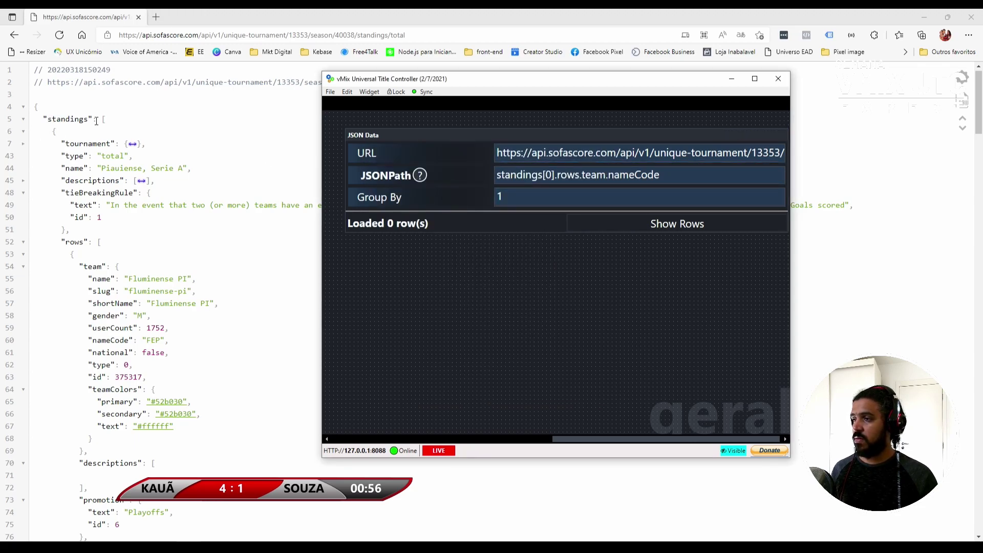
Check the rows array in the browser's JSON, set the widget's JSONPath to standings[0].rows[0] and view the loaded rows.
click(99, 243)
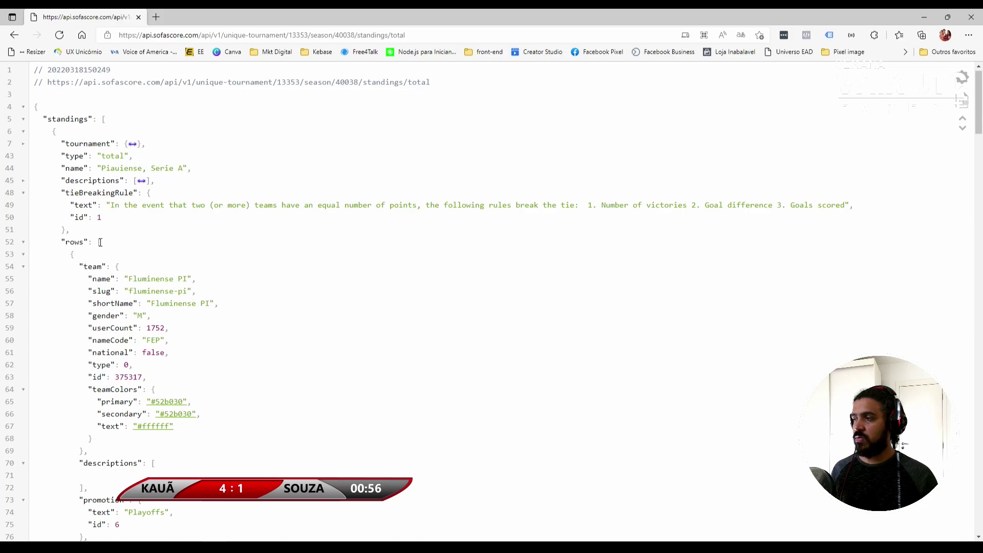
click(97, 243)
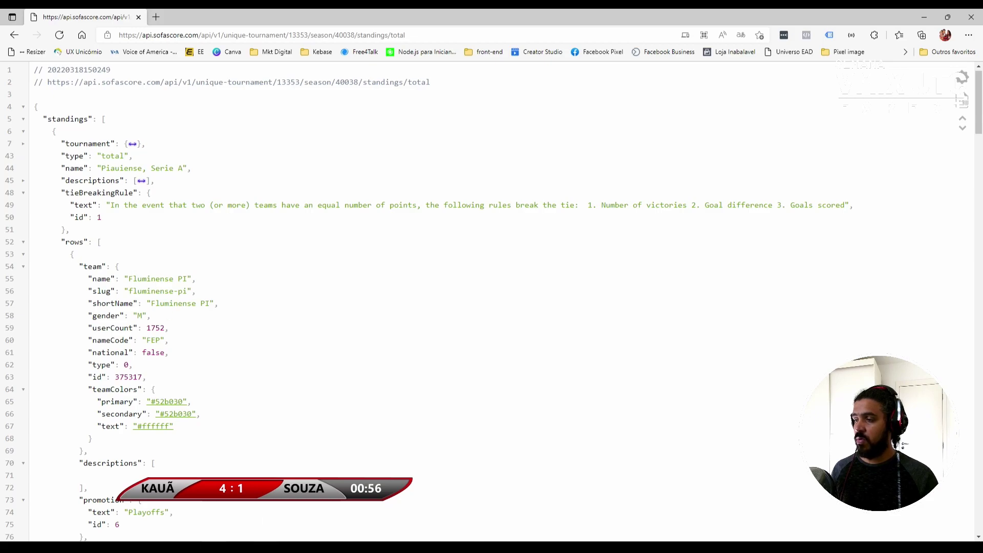
key(alt+Tab)
click(607, 176)
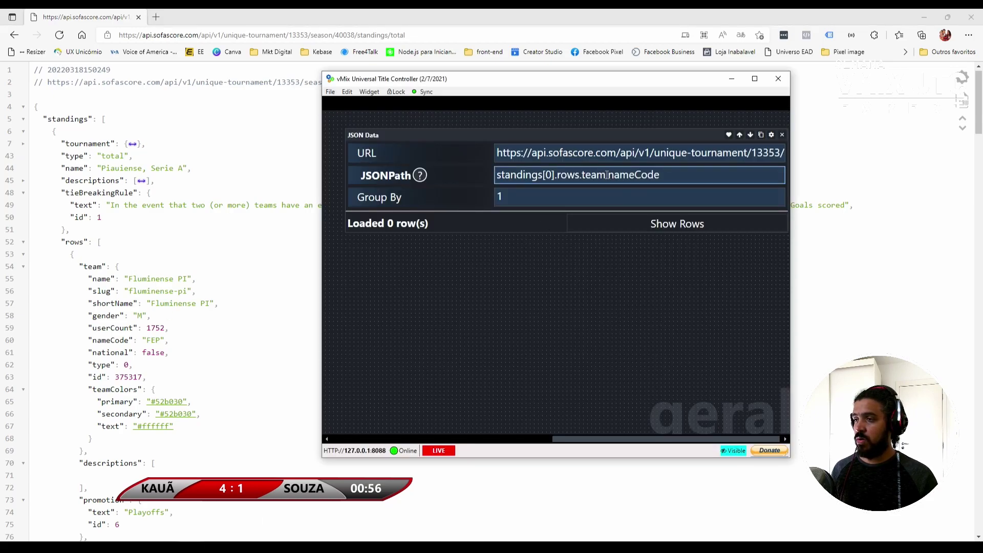
drag(580, 174, 665, 174)
key(BackSpace)
text([0)
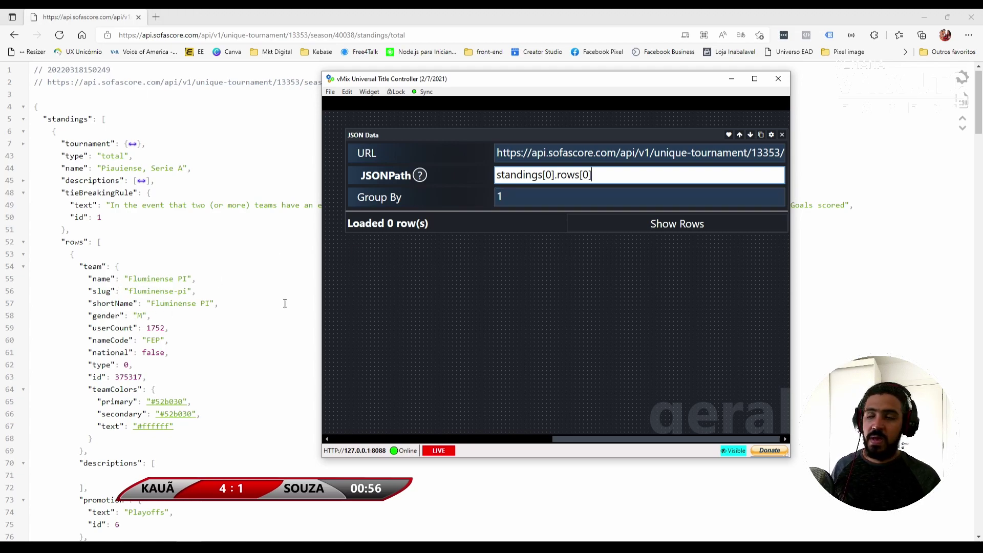
key(Tab)
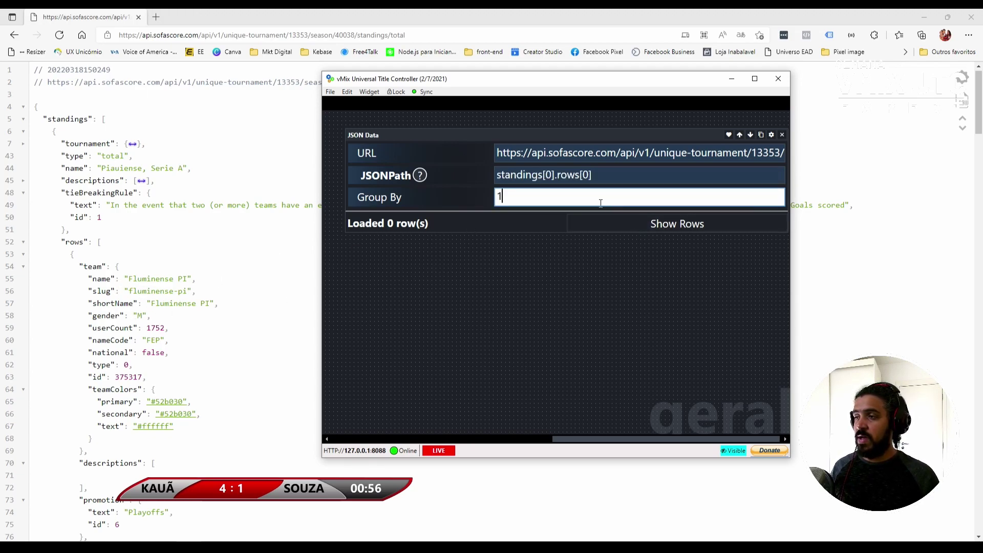
click(695, 225)
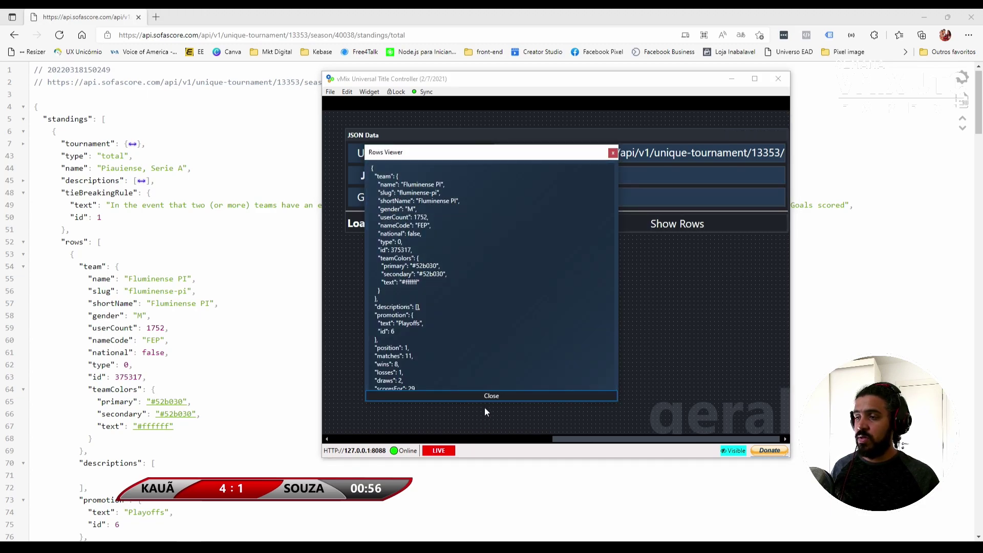
click(510, 400)
Append .team to the JSONPath to make it standings[0].rows[0].team and check the loaded rows in the viewer.
click(579, 176)
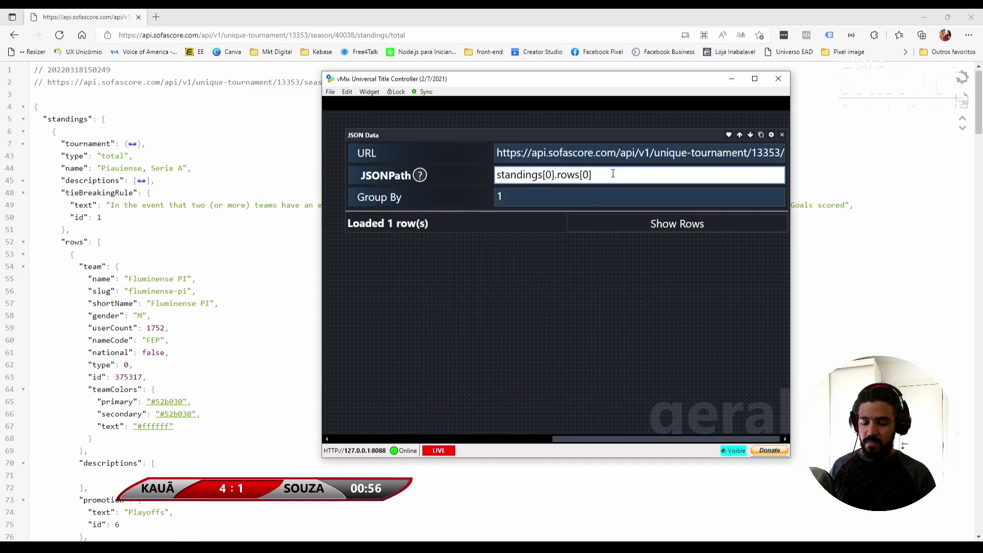
text(.team)
click(628, 196)
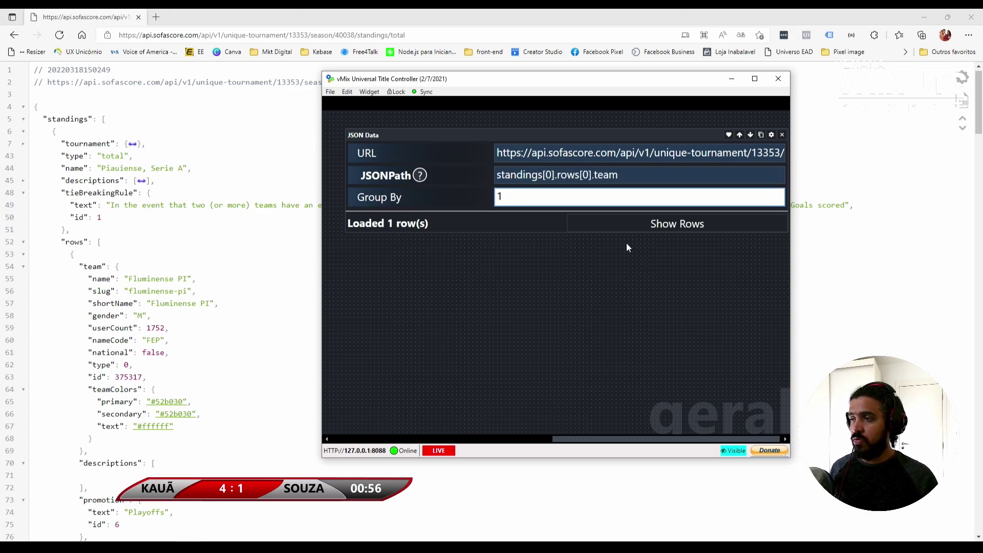
click(717, 231)
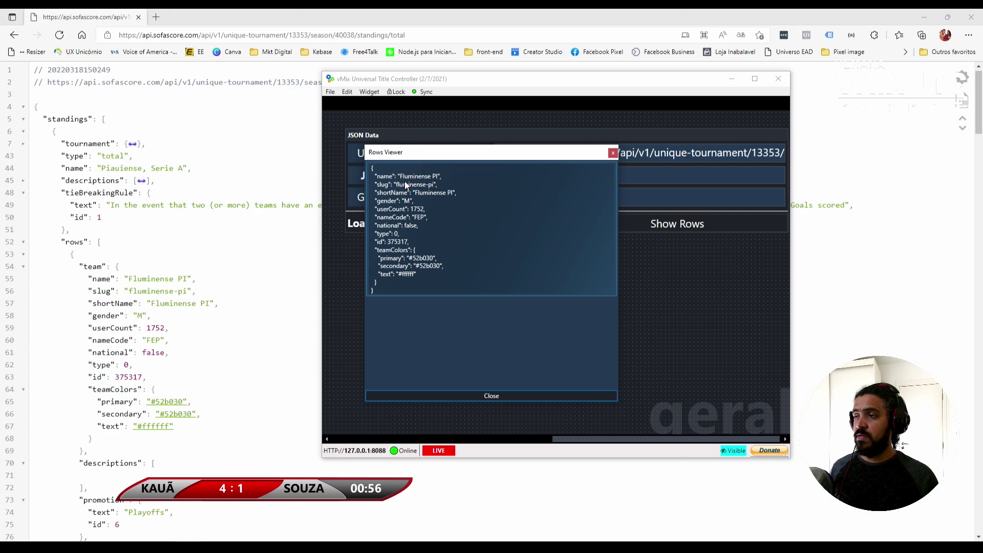
click(613, 152)
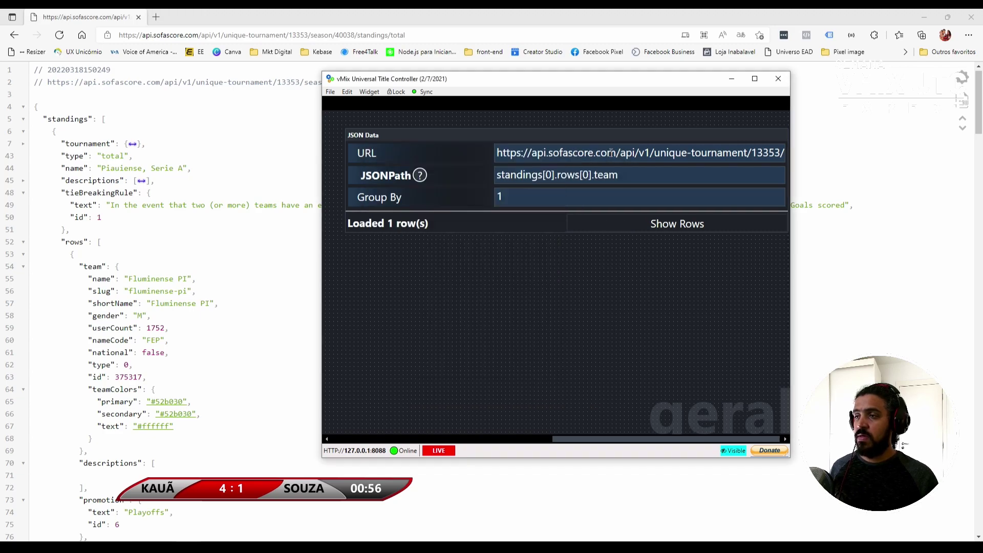
Change the row index in the JSONPath to 1, making it standings[0].rows[1].team, and view the loaded team.
click(587, 174)
key(BackSpace)
text(1)
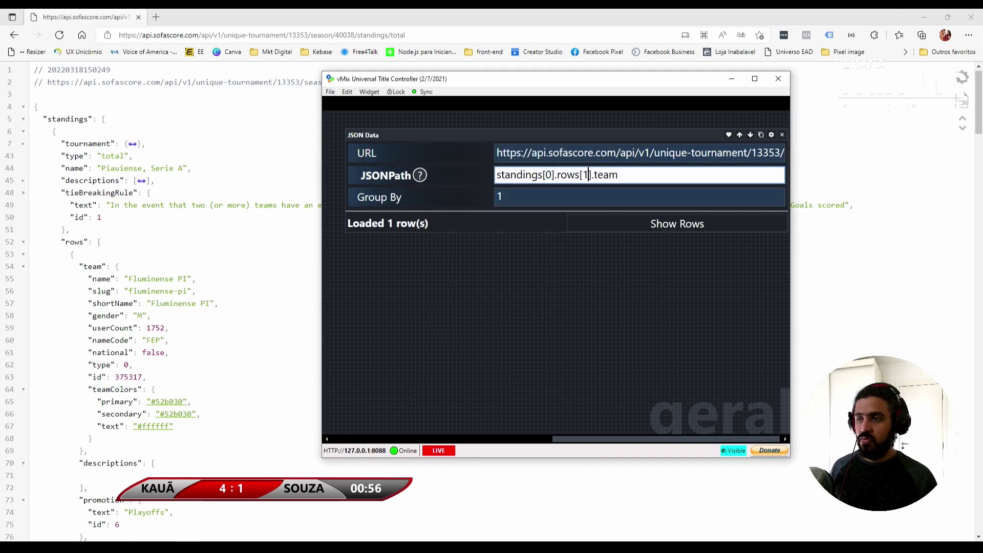
click(659, 199)
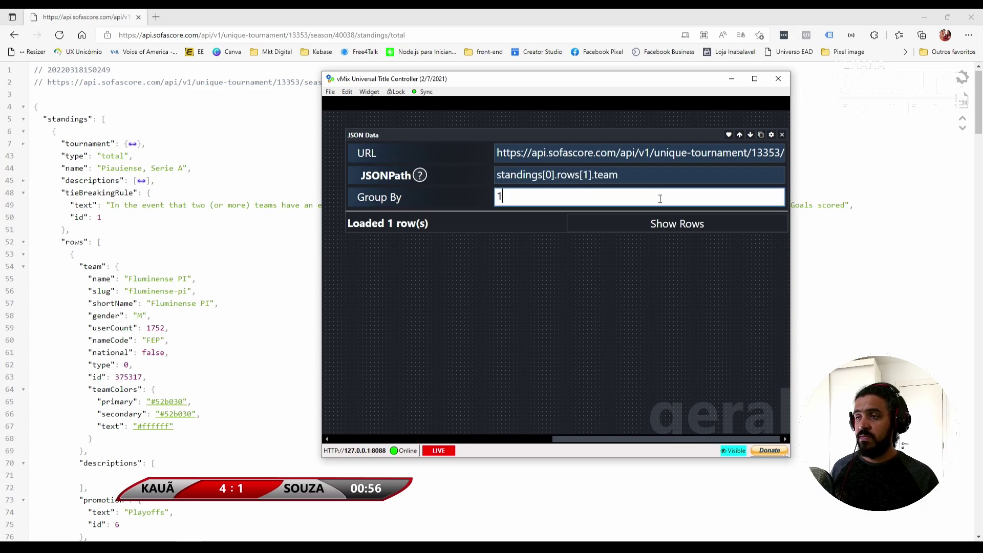
click(657, 226)
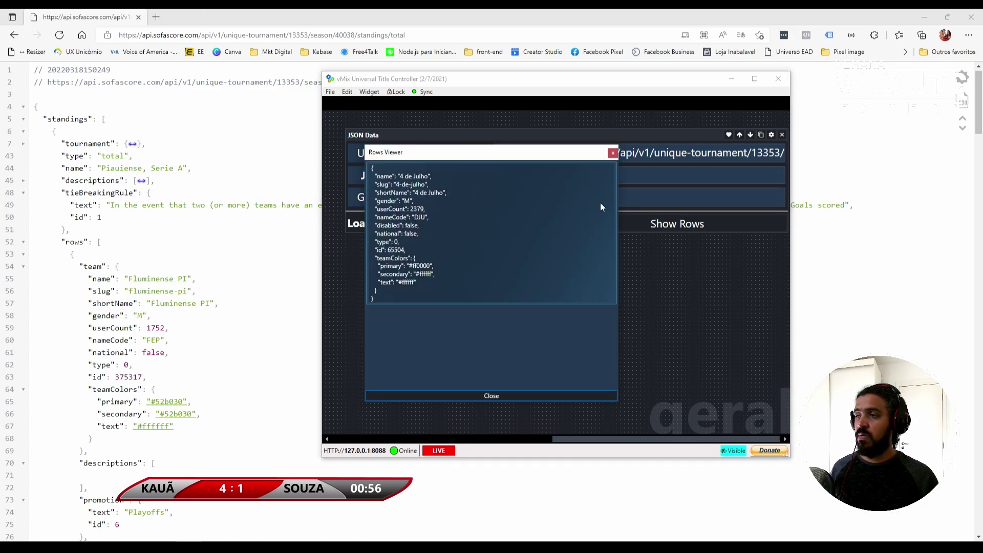
click(613, 153)
Change the row index in the JSONPath to 2, making it standings[0].rows[2].team, and view the loaded team.
click(584, 176)
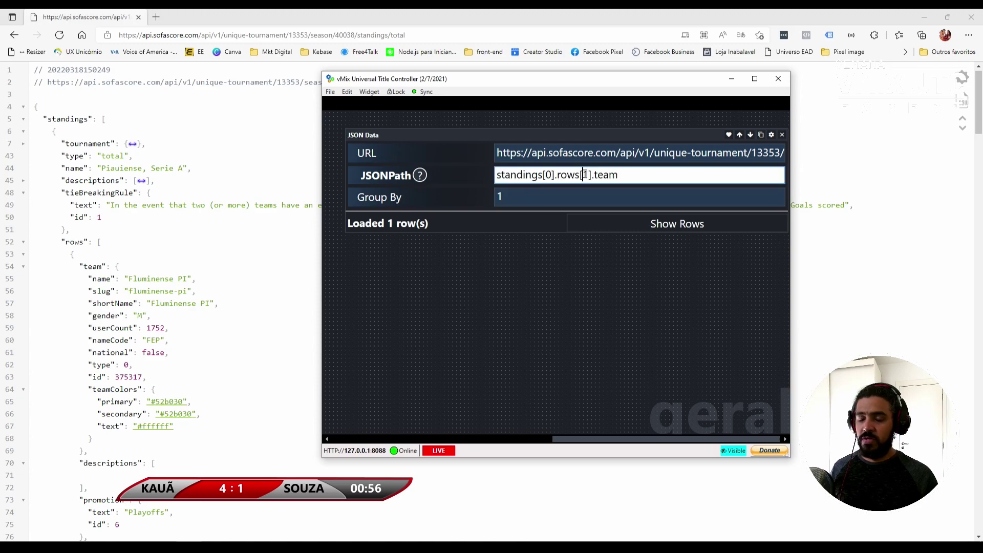
key(BackSpace)
text(2)
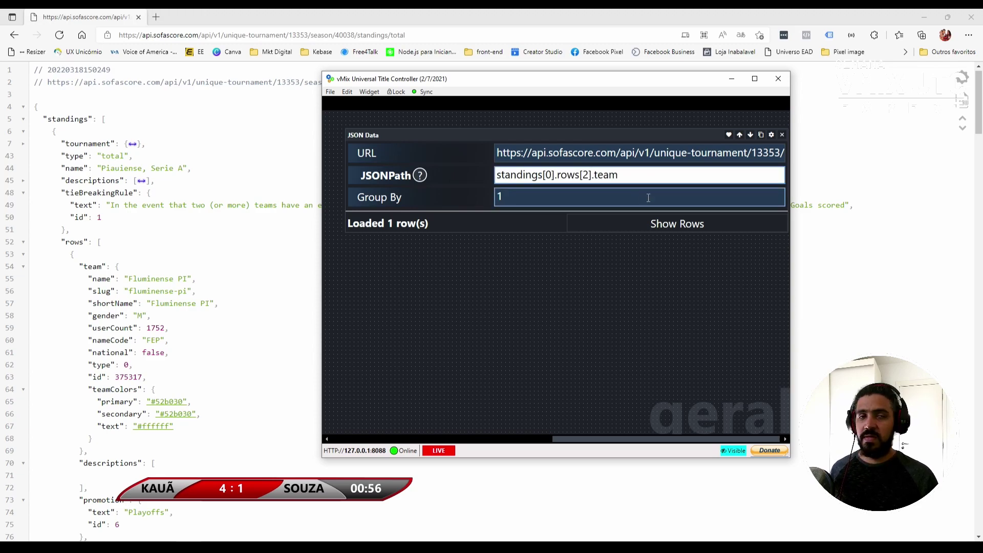
click(661, 227)
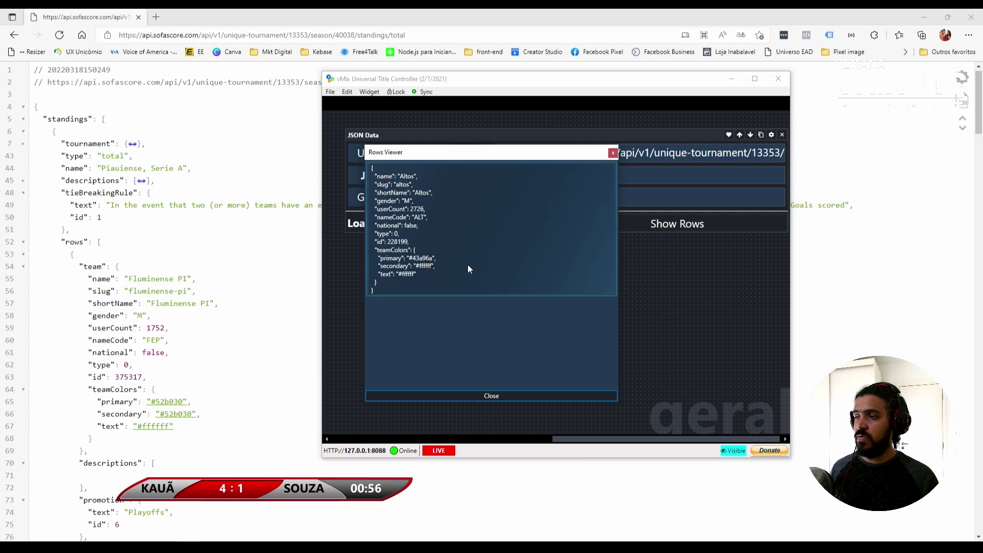
click(613, 152)
Set the JSONPath to standings[0].rows[0].team.nameCode and check the loaded row in the viewer.
click(589, 175)
key(BackSpace)
text(0)
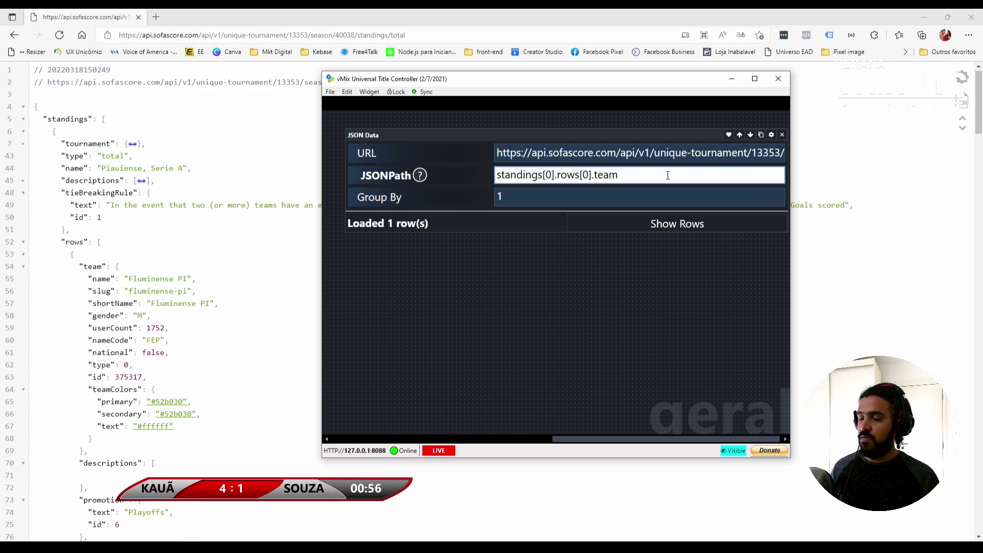
text(.team.n)
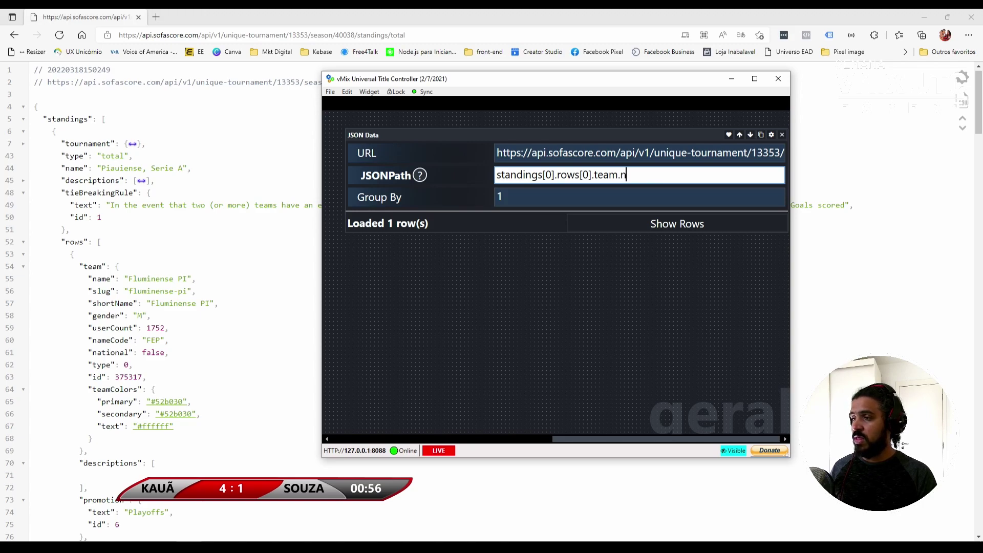
text(ameCode)
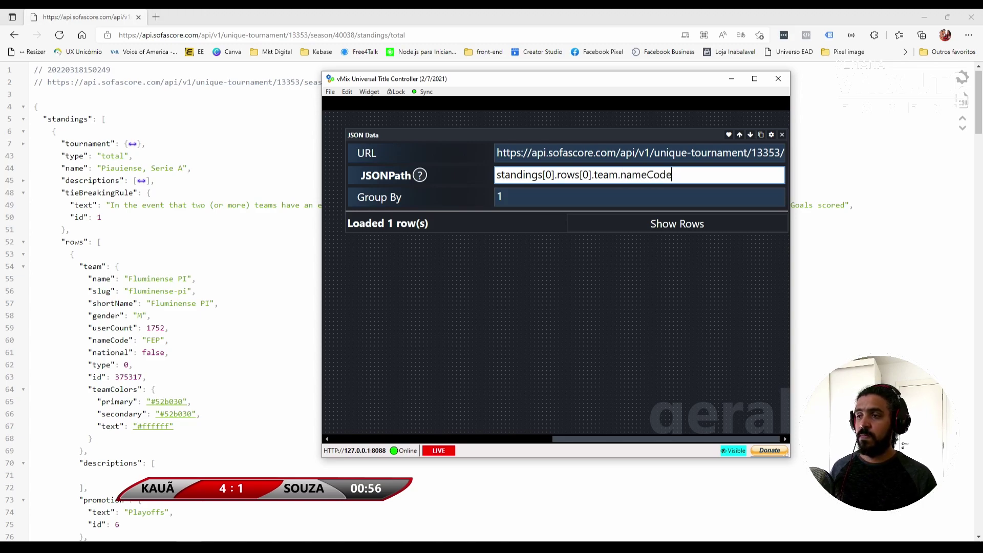
key(Tab)
click(634, 226)
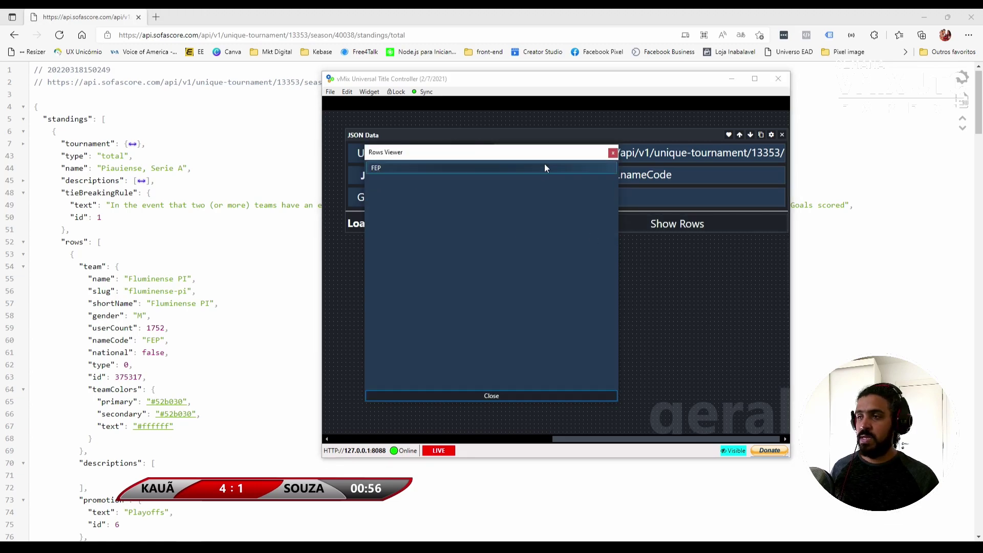
click(613, 152)
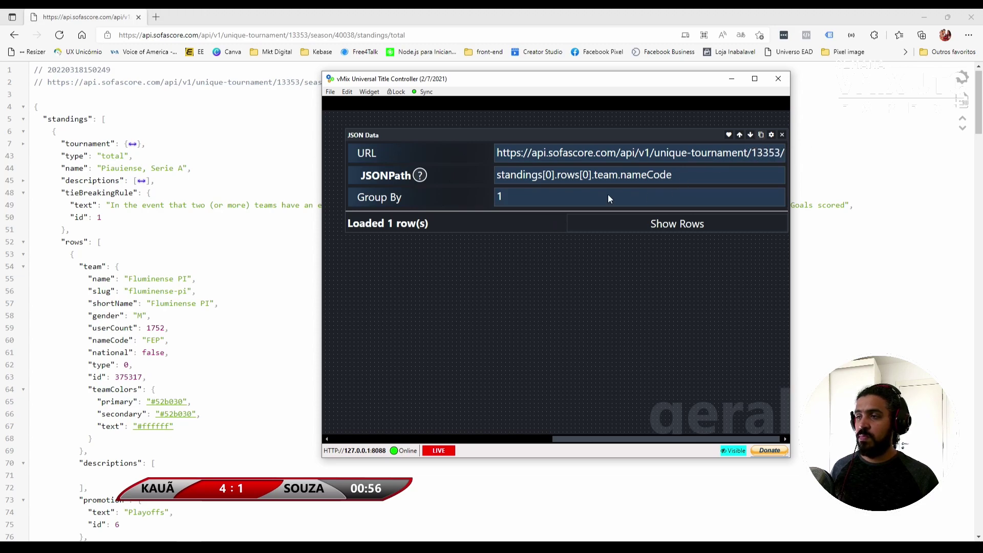
Place a copy of the JSON Data widget below the original, set its JSONPath to standings[0].rows[1].team.nameCode and check its loaded rows.
drag(573, 136, 566, 254)
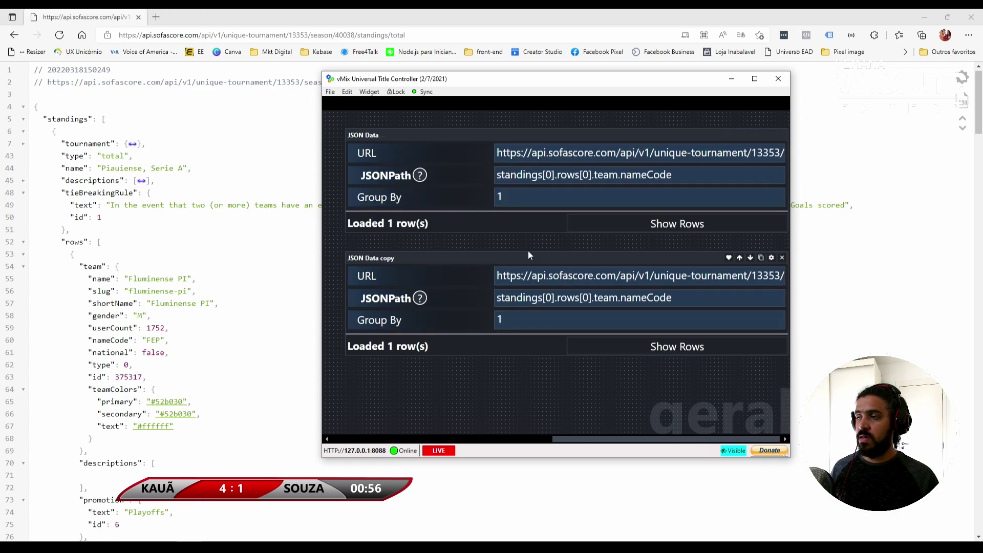
click(688, 300)
click(584, 298)
key(Delete)
text(1)
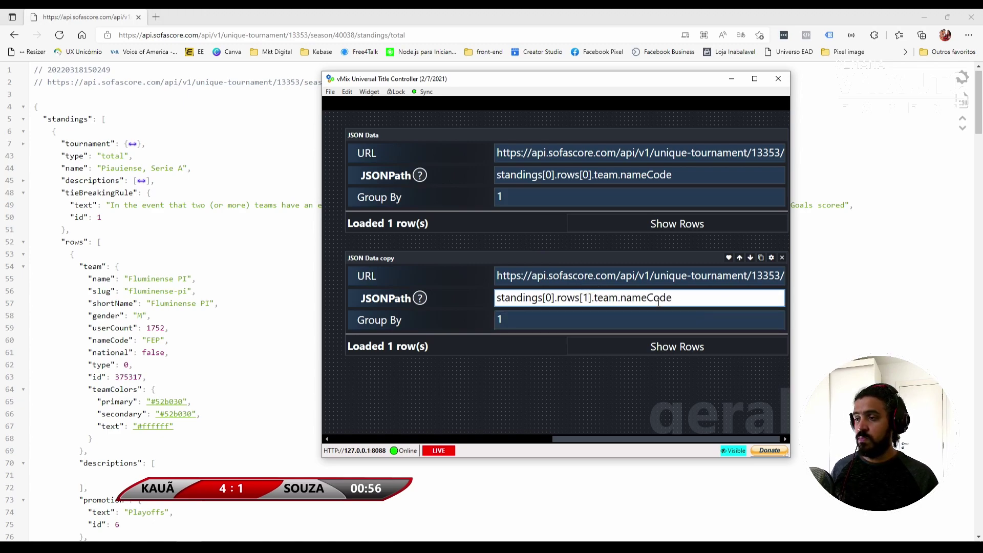
click(629, 320)
click(621, 354)
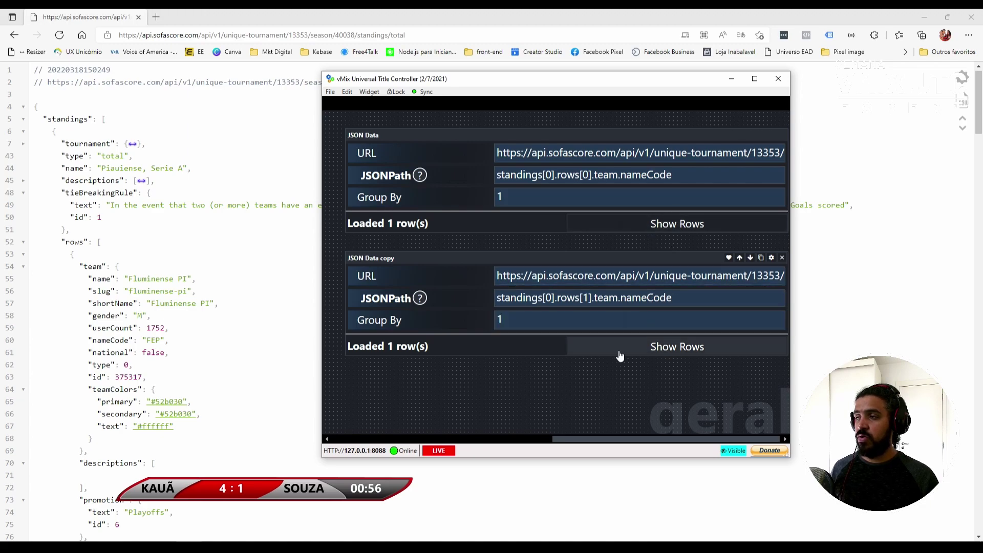
click(612, 153)
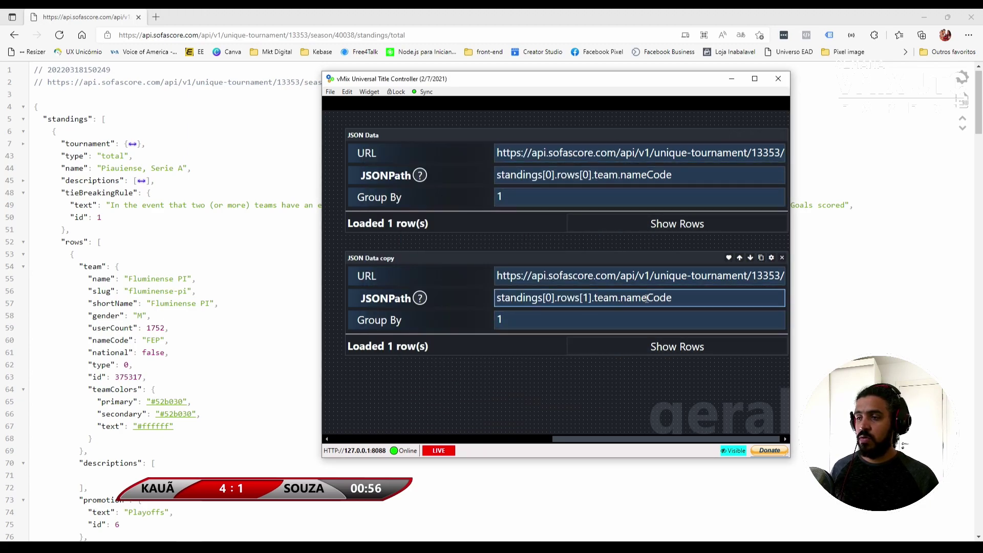
Change the lower JSON Data widget's JSONPath to standings[0].rows[1].team.name and view its loaded row.
drag(646, 298, 672, 298)
key(BackSpace)
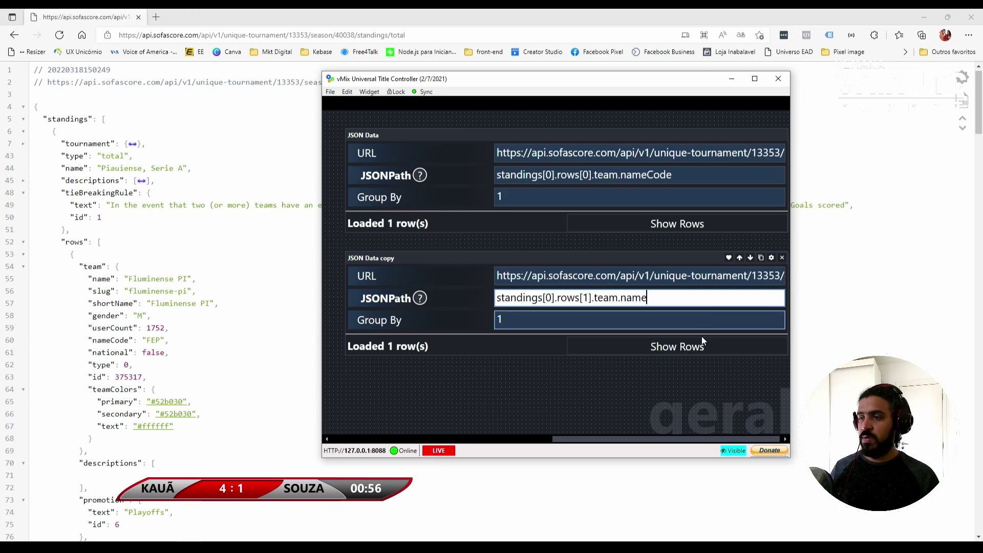
key(Tab)
click(663, 346)
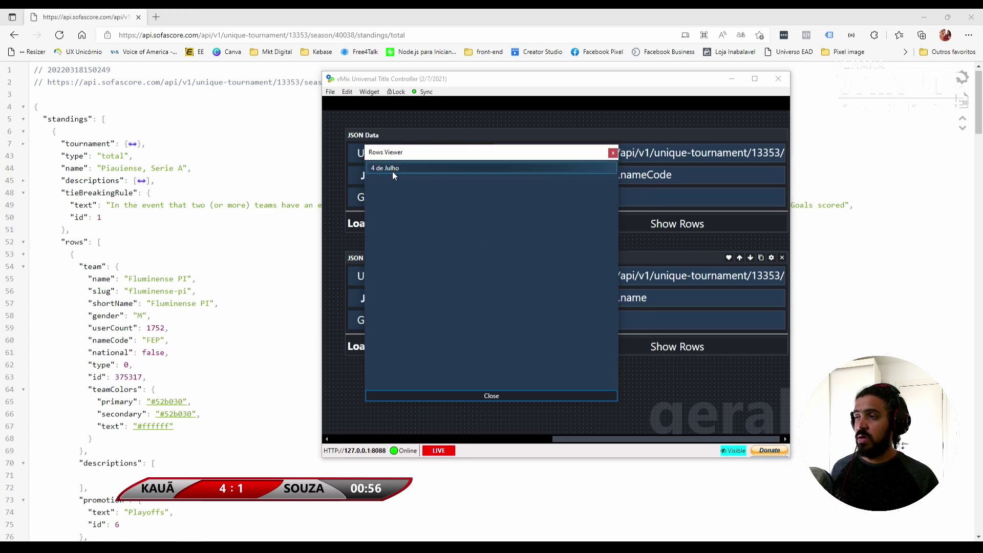
click(612, 153)
Set the lower widget's JSONPath back to standings[0].rows[1].team.nameCode and view the loaded rows of both JSON Data widgets.
click(665, 298)
text(Code)
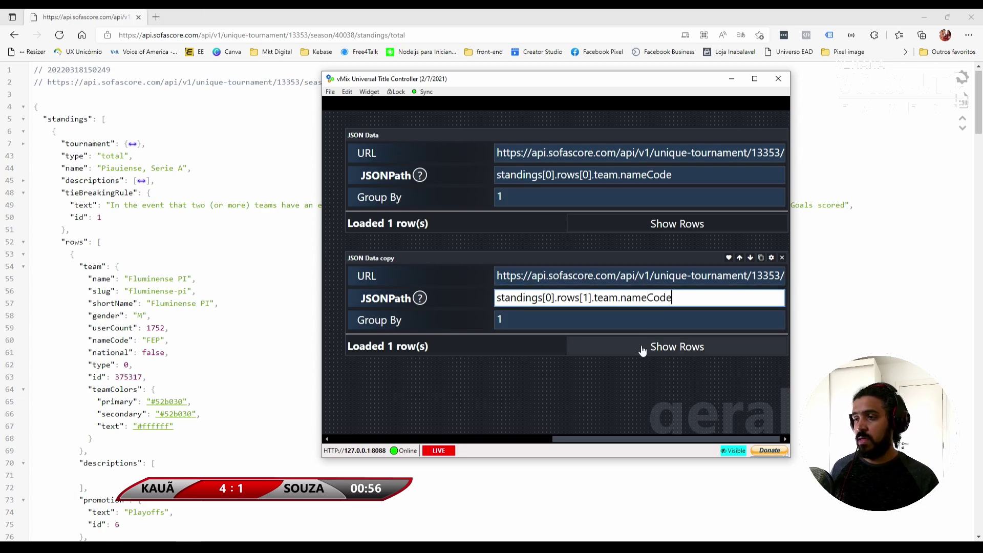
key(Tab)
click(644, 350)
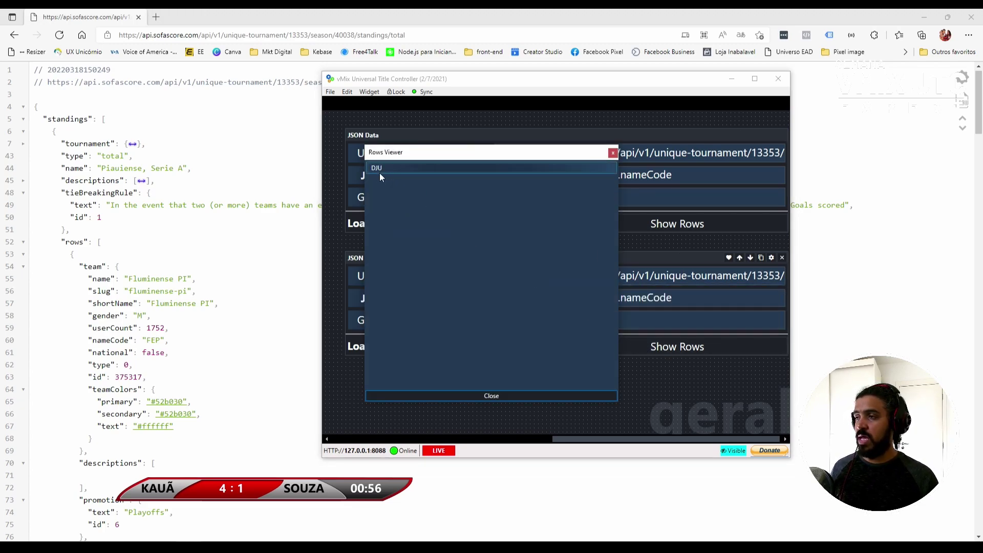
click(613, 153)
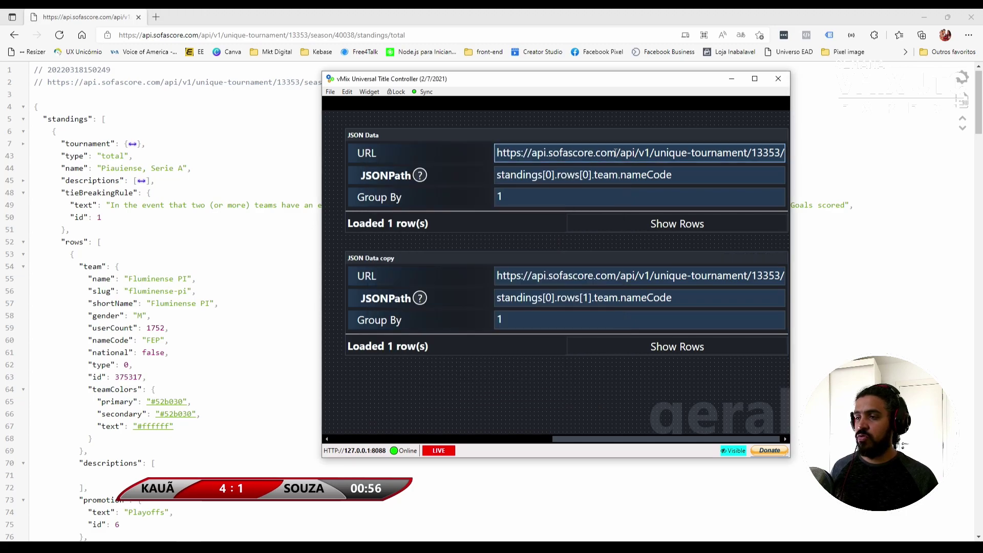
click(691, 223)
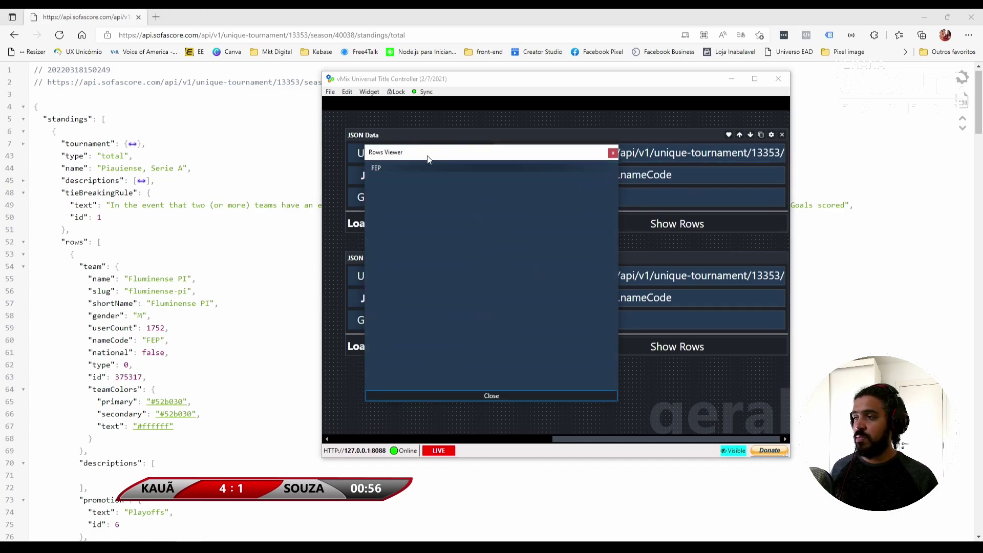
click(612, 153)
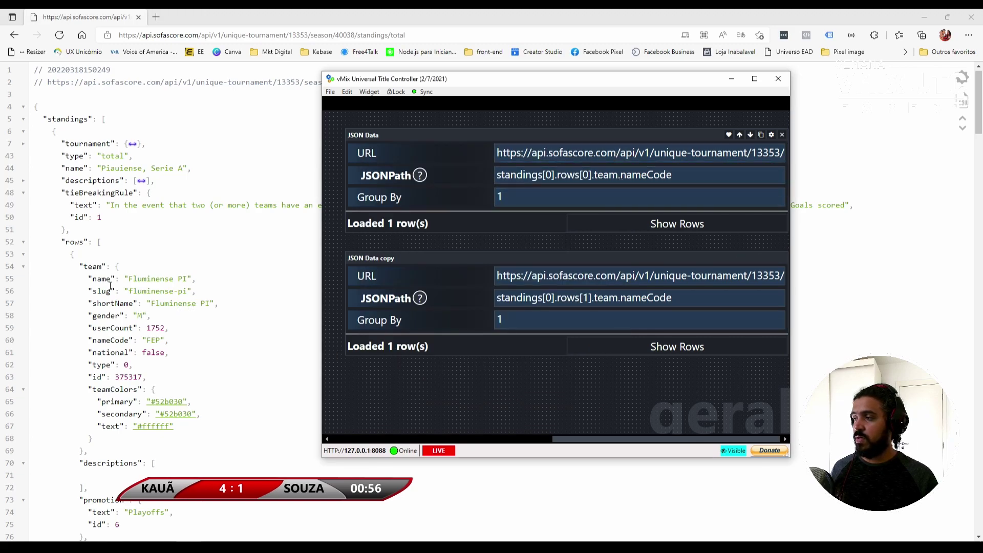
Maximize the controller window, then move the List widget toward the layout's upper-left corner and narrow it.
drag(319, 261, 35, 233)
drag(485, 95, 593, 88)
double_click(594, 89)
drag(267, 219, 198, 95)
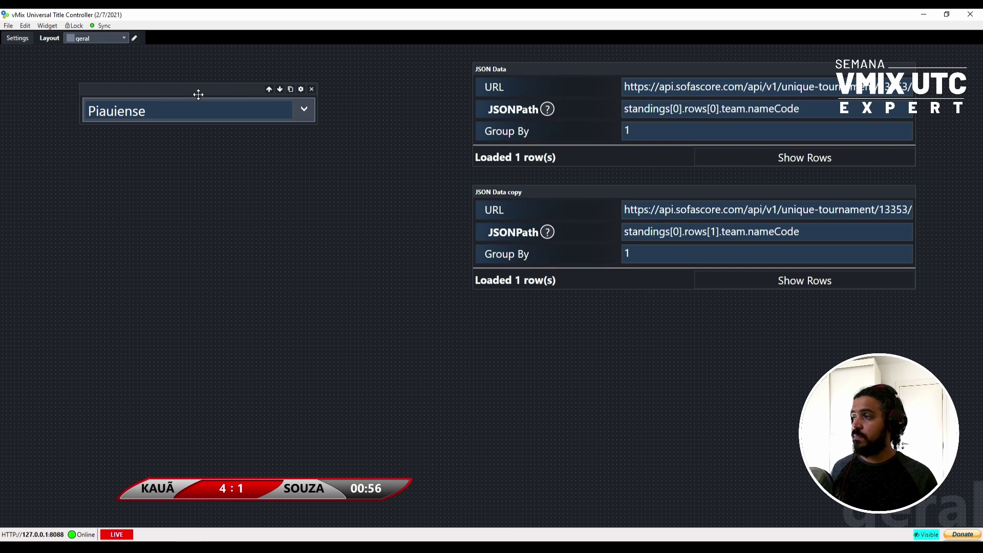
drag(318, 115, 239, 116)
Duplicate the List widget, place the copy directly below the original and set its data source to JSON Data copy.
click(212, 89)
drag(148, 92, 148, 145)
click(224, 143)
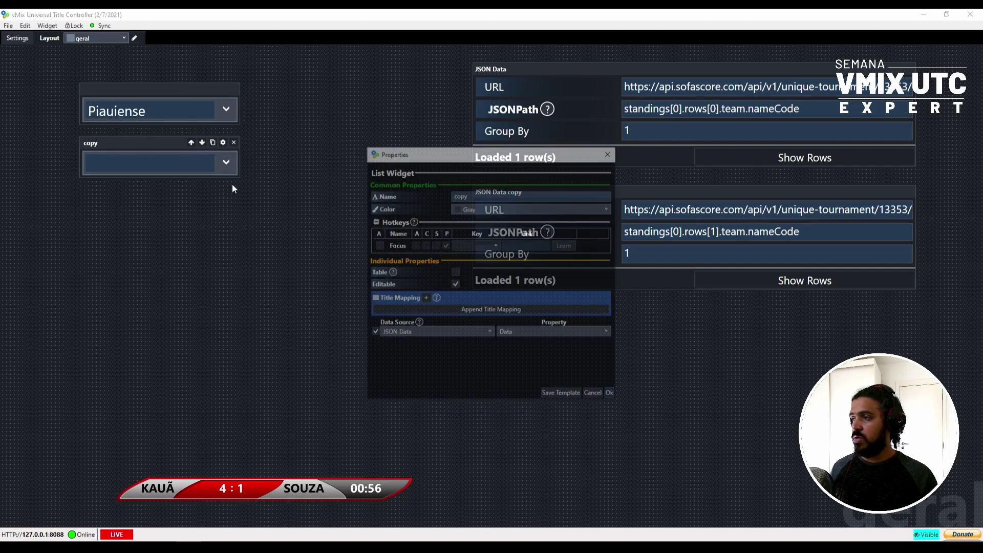
click(456, 333)
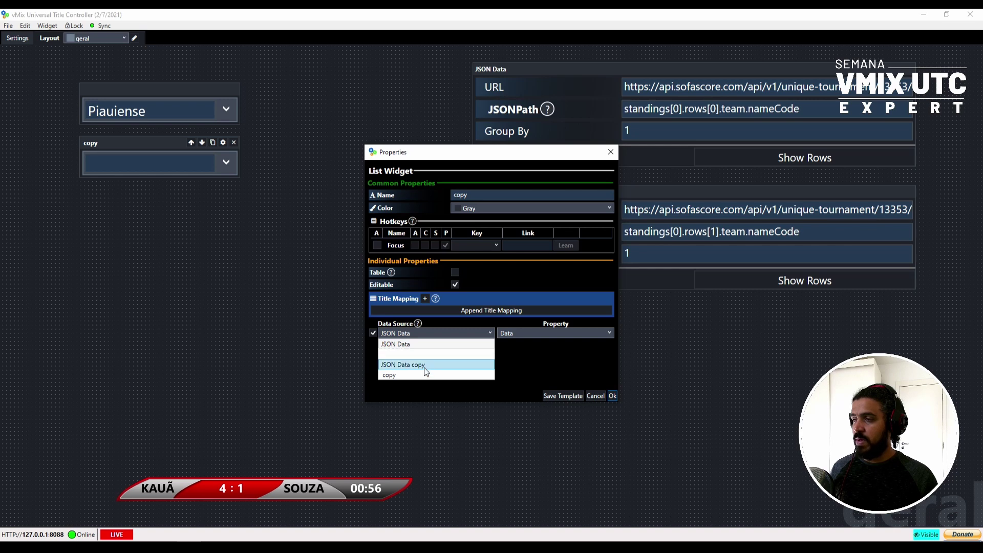
click(425, 365)
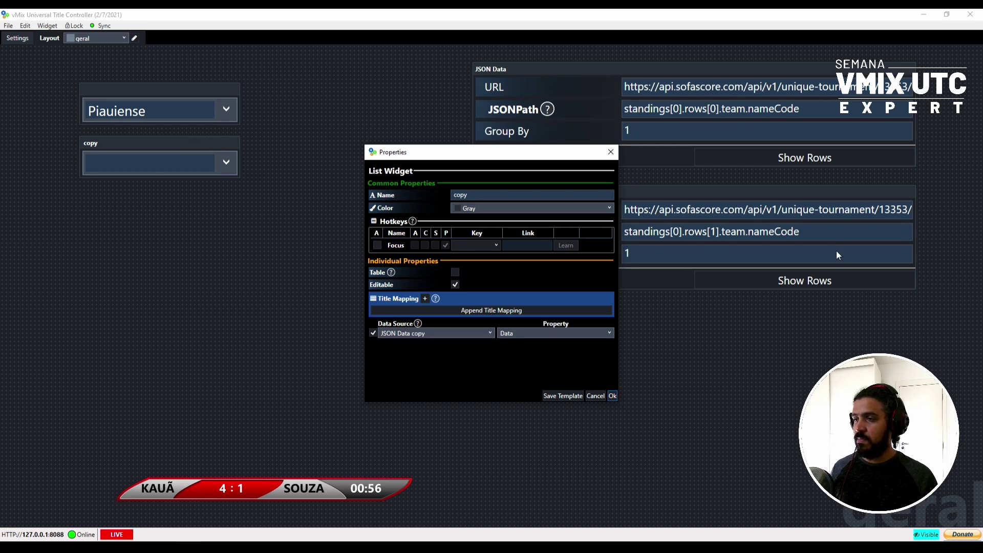
click(612, 396)
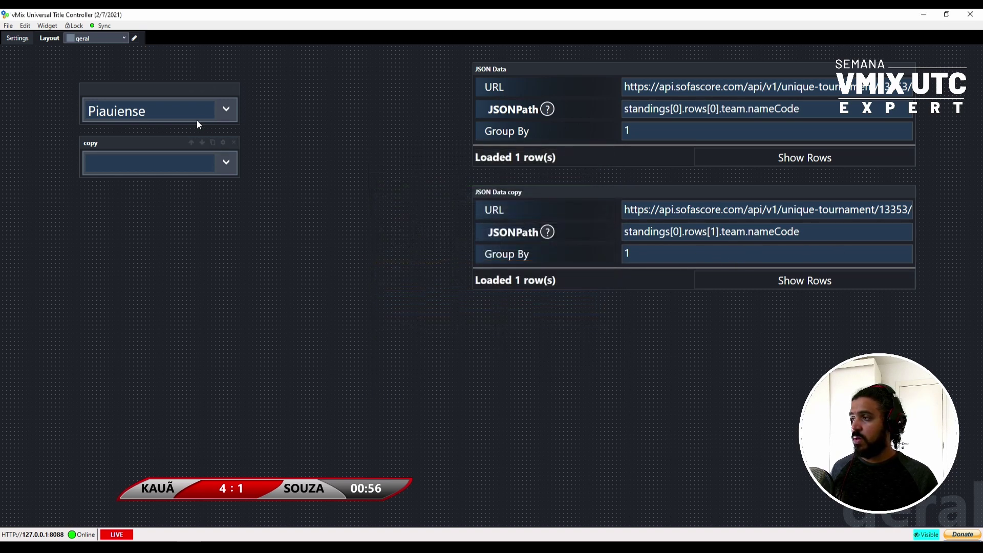
Choose FEP in the original List widget and DJU in its copy.
click(227, 109)
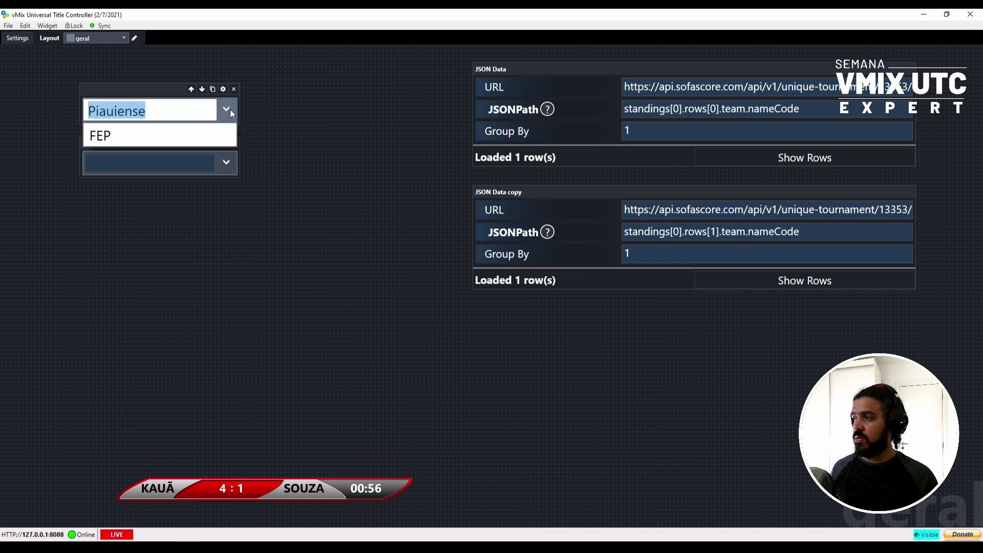
click(144, 134)
click(221, 165)
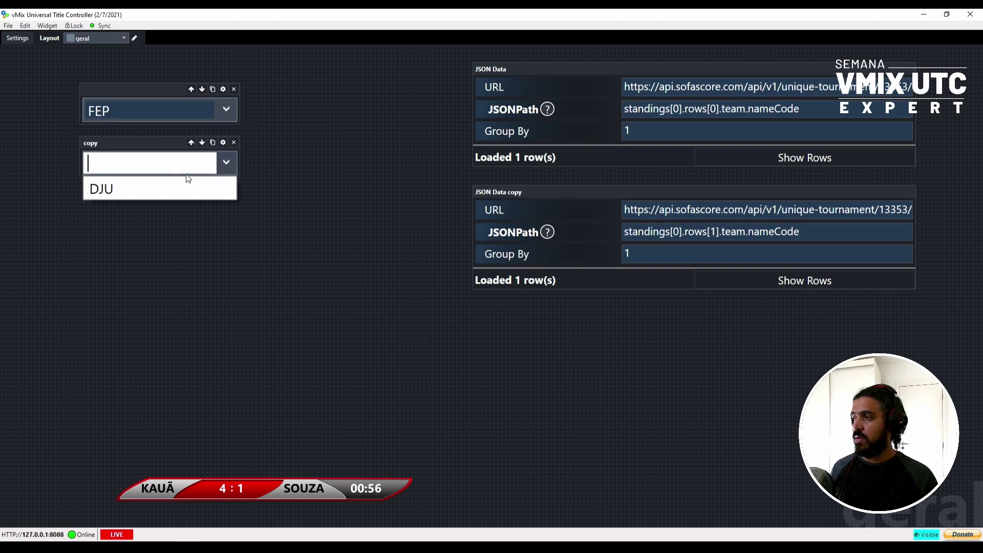
click(139, 185)
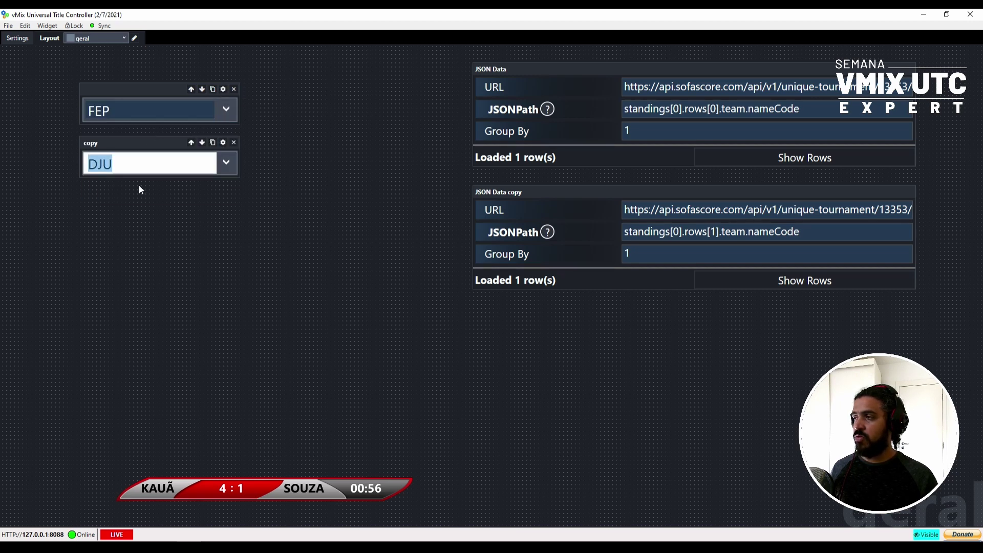
Add a title mapping to the original List widget with input Scoreboard2.xaml and title [TXT] Home.
click(223, 89)
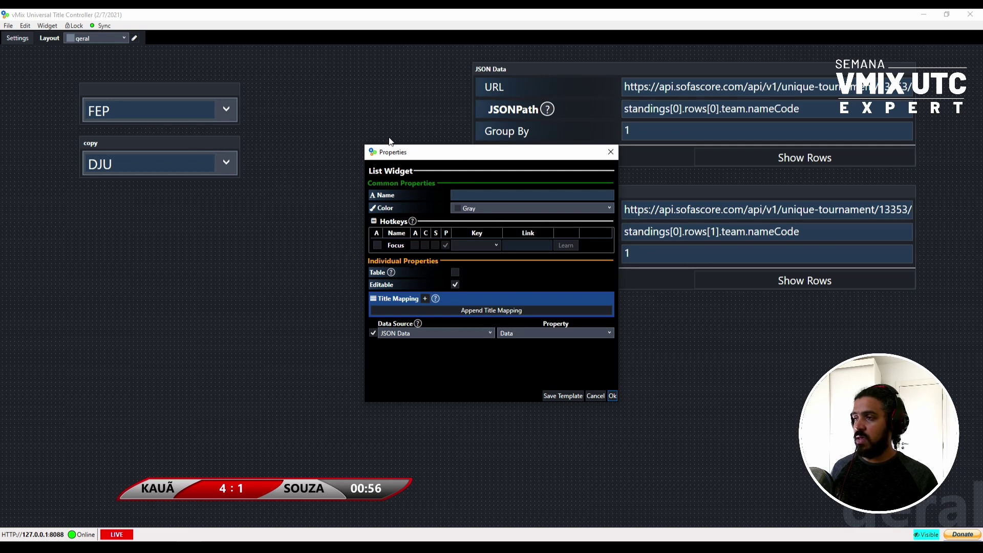
drag(428, 158, 319, 151)
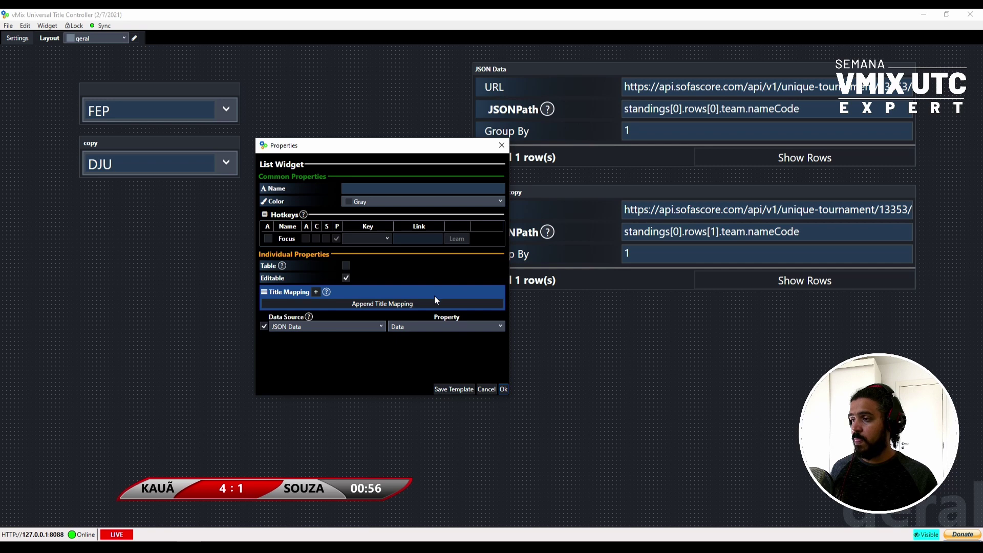
click(384, 304)
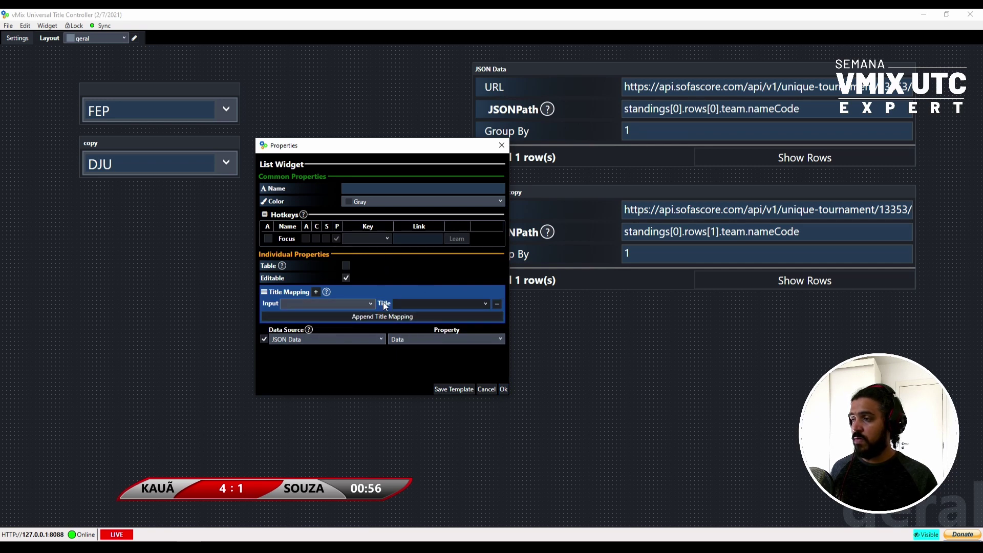
click(358, 302)
scroll(349, 457, down, 5)
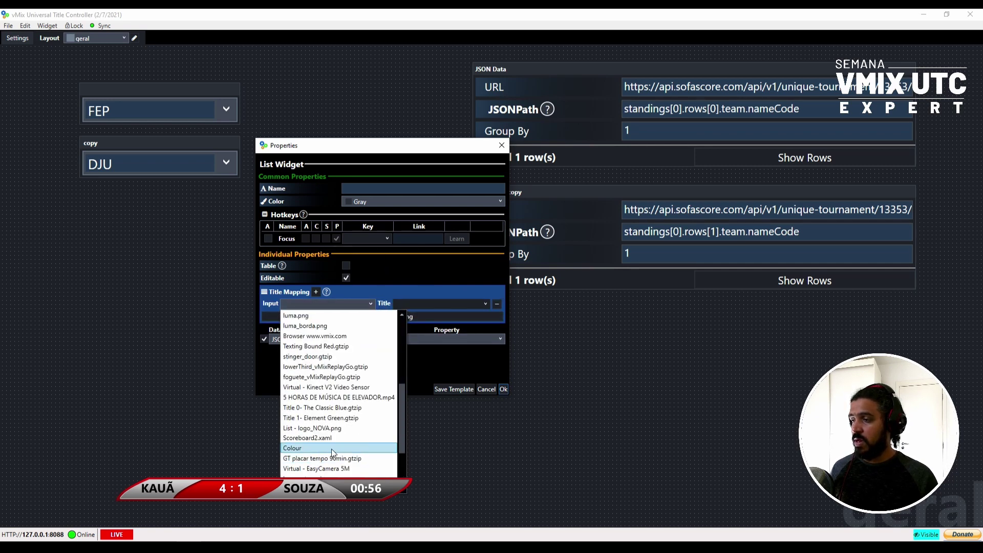
click(333, 439)
click(433, 304)
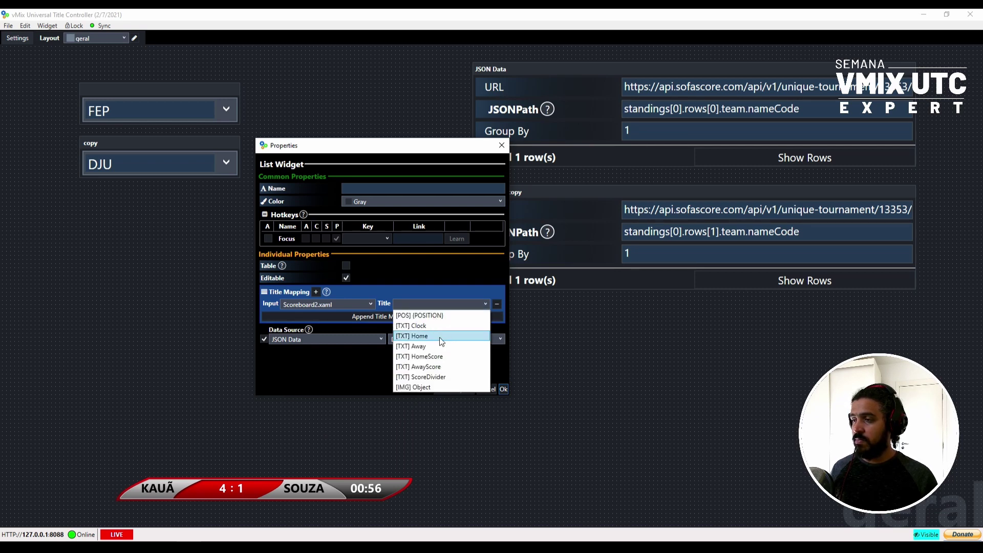
click(438, 337)
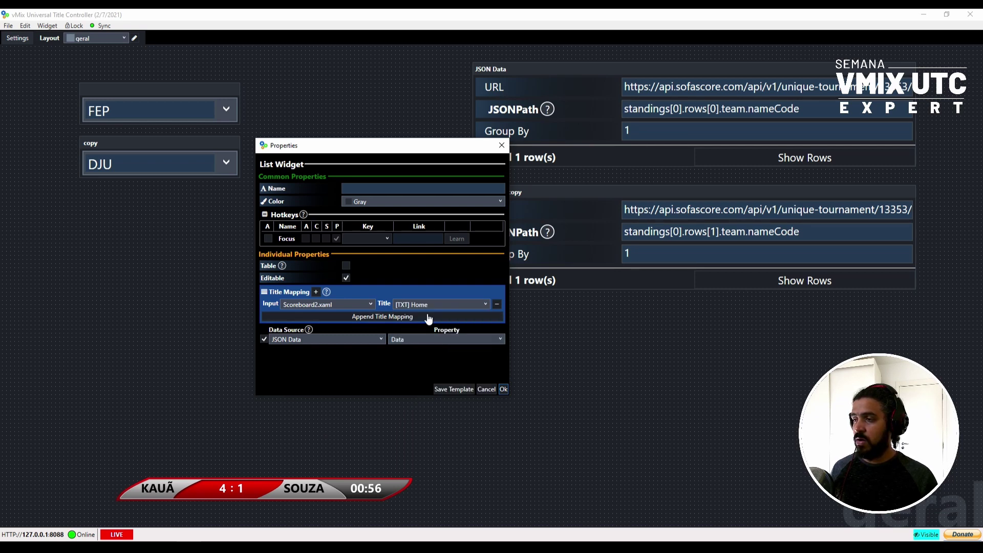
click(503, 389)
Add a title mapping to the copied List widget with input Scoreboard2.xaml and title [TXT] Away.
click(223, 143)
click(461, 310)
click(462, 310)
scroll(481, 411, down, 5)
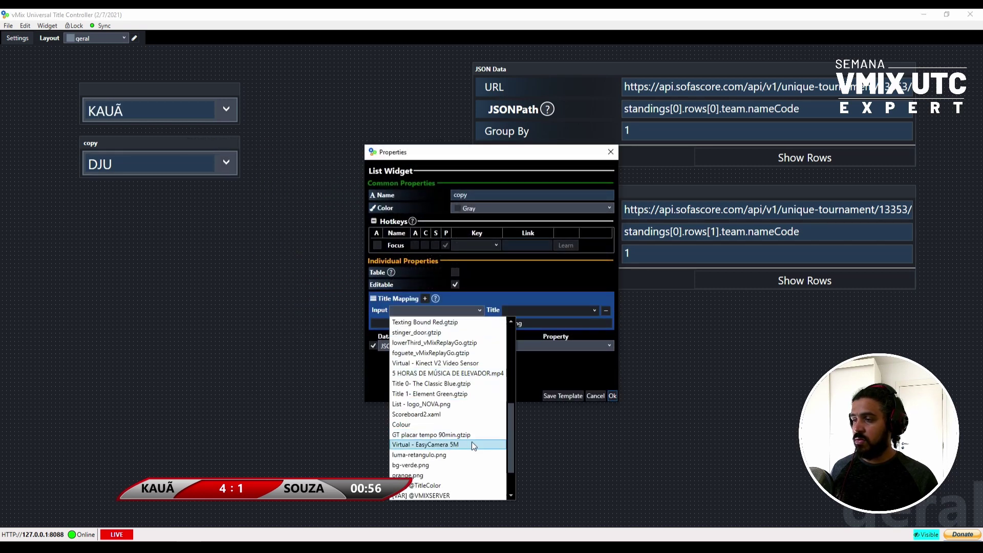
click(450, 415)
click(544, 312)
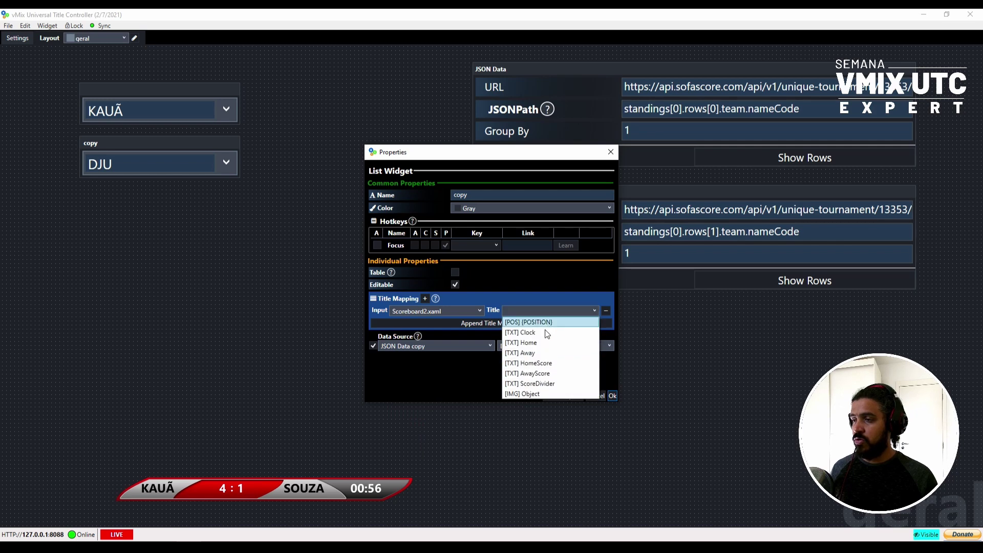
click(539, 353)
click(611, 394)
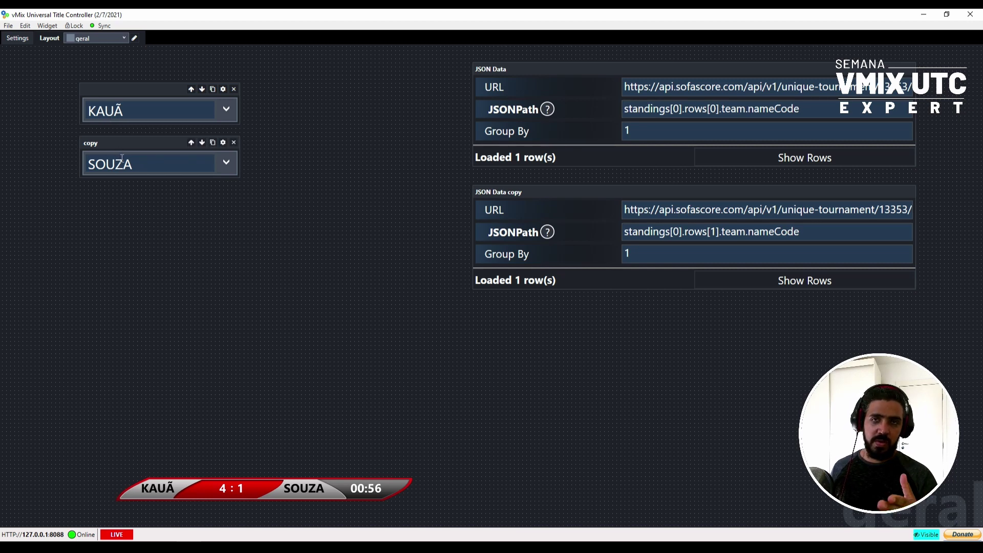
Send the team codes to the scoreboard by selecting FEP in the Home list and DJU in the Away list.
click(223, 109)
click(169, 134)
click(225, 171)
click(147, 194)
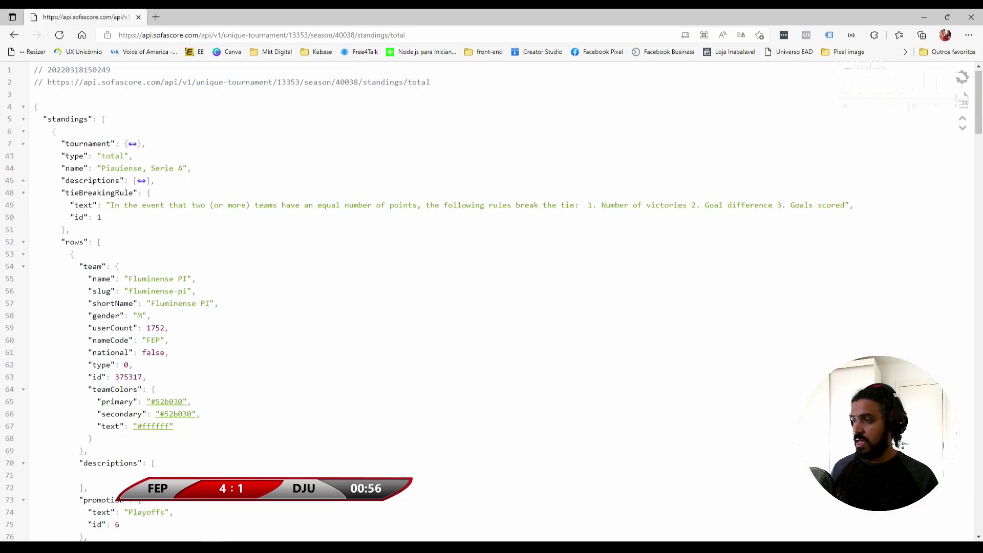
Switch to the browser and examine the first team's fields and statistics in the standings JSON.
scroll(105, 277, down, 2)
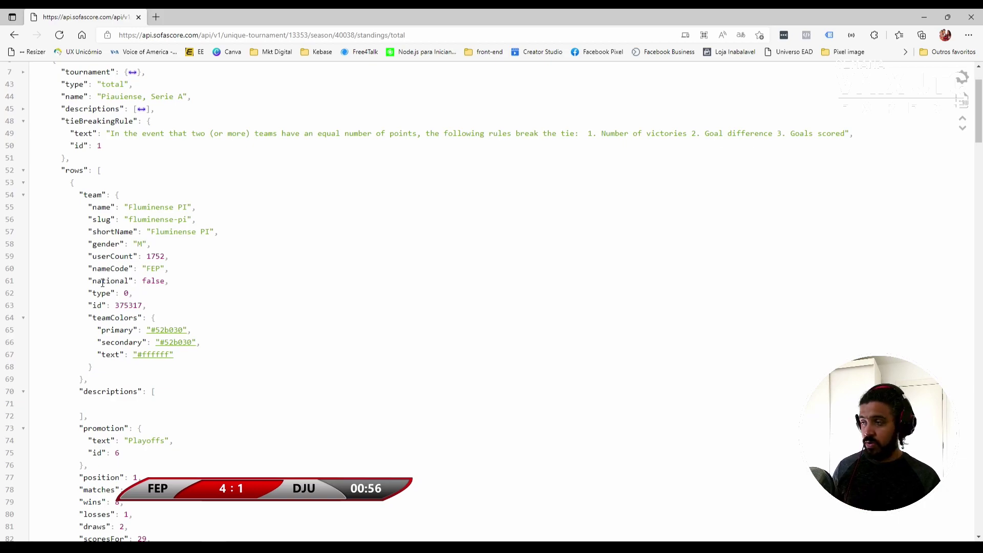
scroll(102, 283, down, 4)
scroll(93, 285, up, 4)
scroll(89, 290, down, 2)
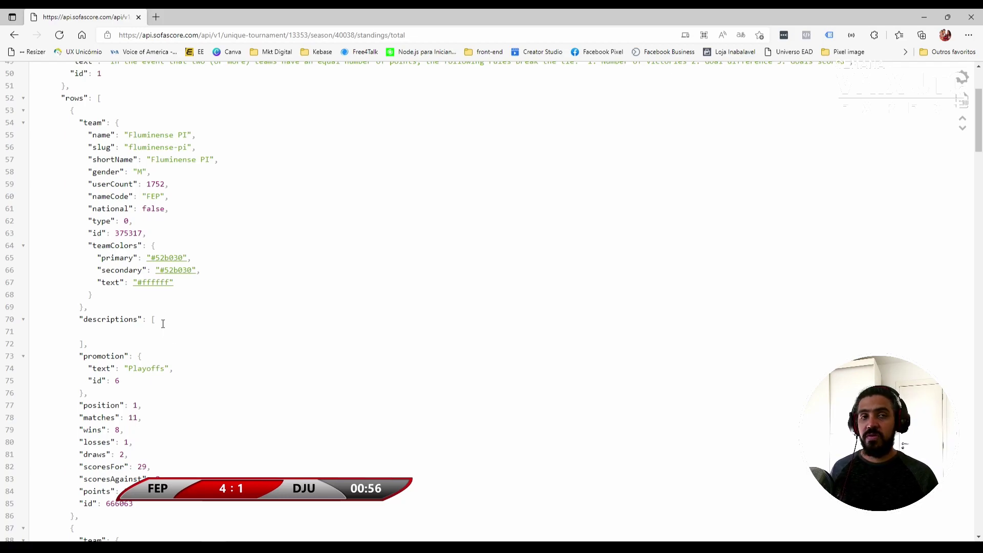
scroll(262, 393, up, 3)
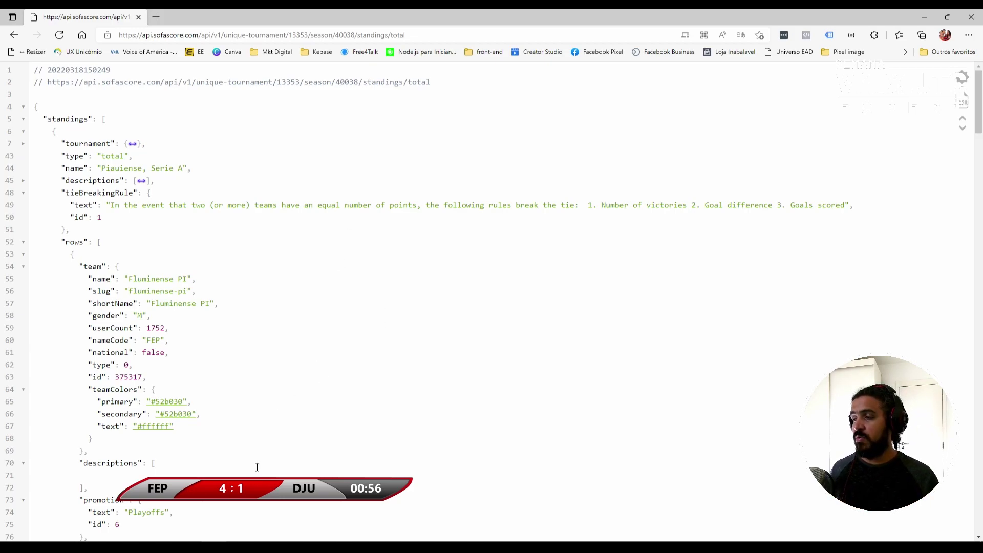
Return to vMix Universal Title Controller and examine the standings, index and rows parts of the first JSON Data widget's JSONPath.
key(alt+Tab)
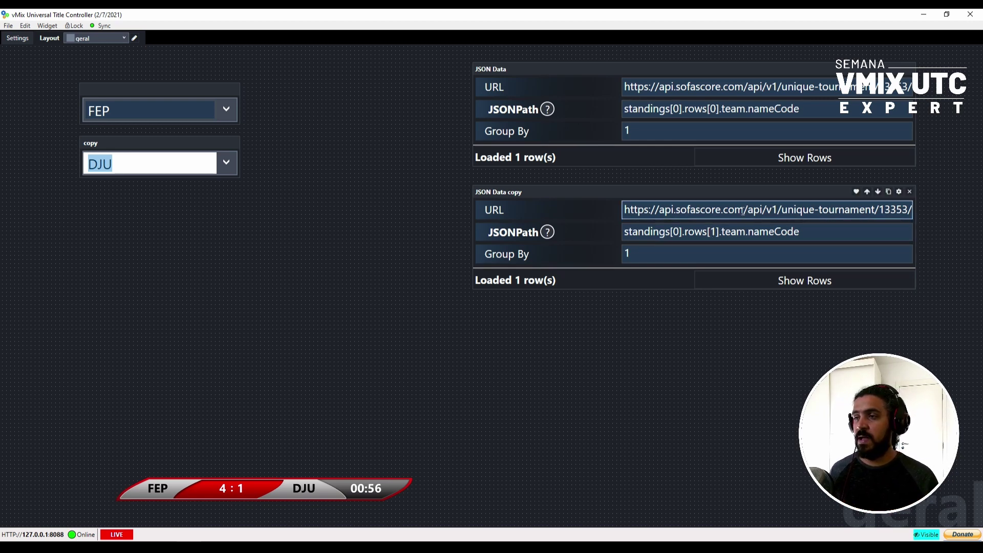
click(675, 109)
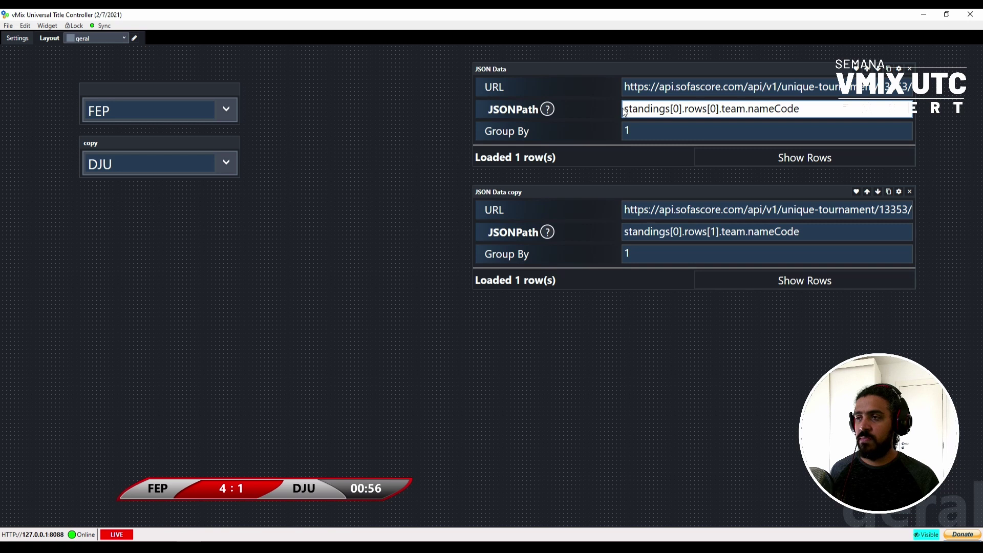
drag(624, 108, 674, 110)
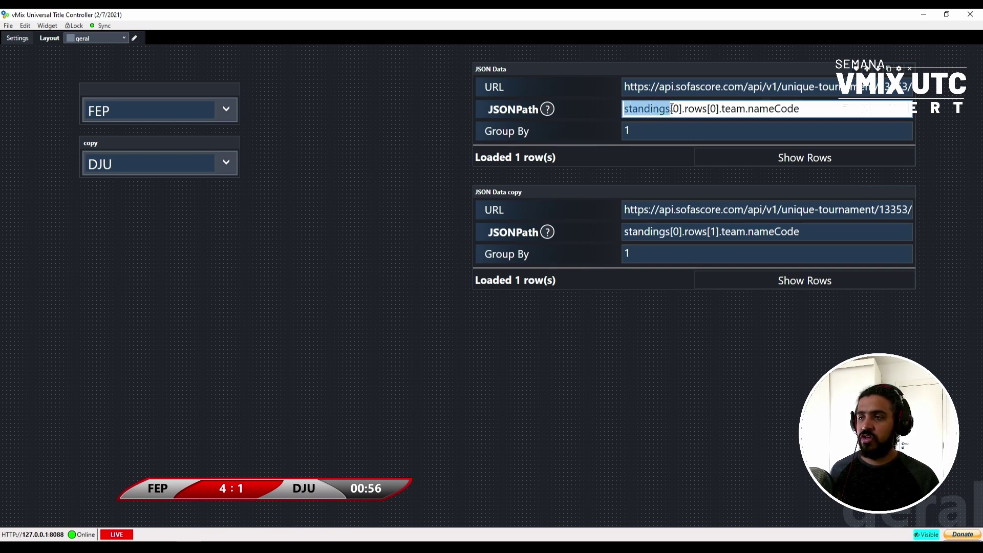
click(674, 109)
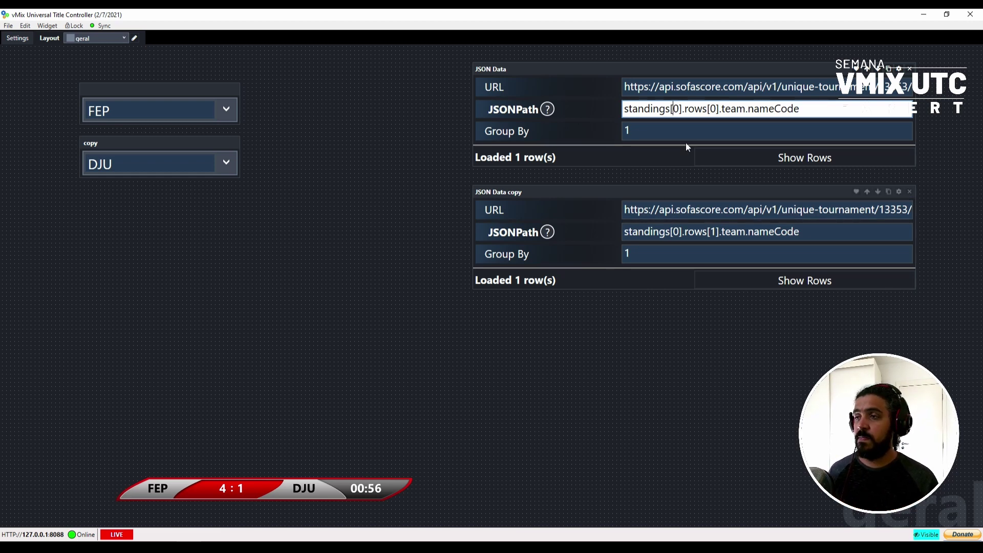
double_click(675, 110)
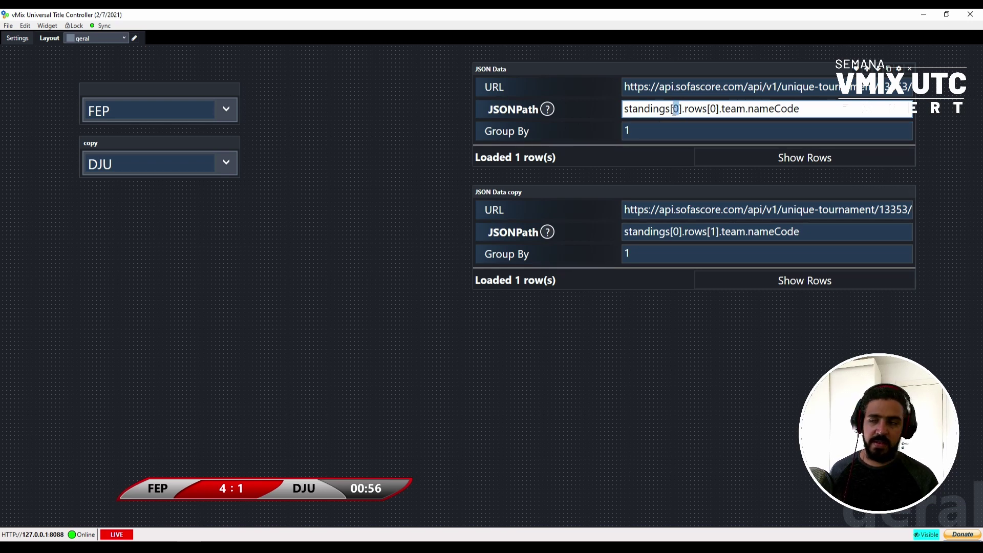
drag(685, 109, 709, 109)
Restore the controller window to a smaller size beside the browser's JSON, with both JSON Data widgets in view.
click(946, 14)
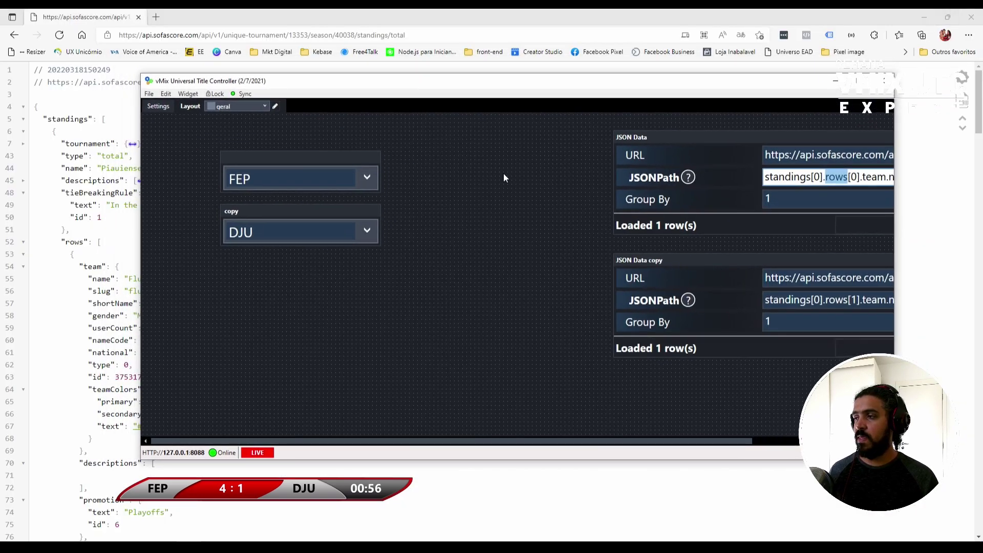
drag(138, 214, 385, 230)
drag(609, 83, 593, 84)
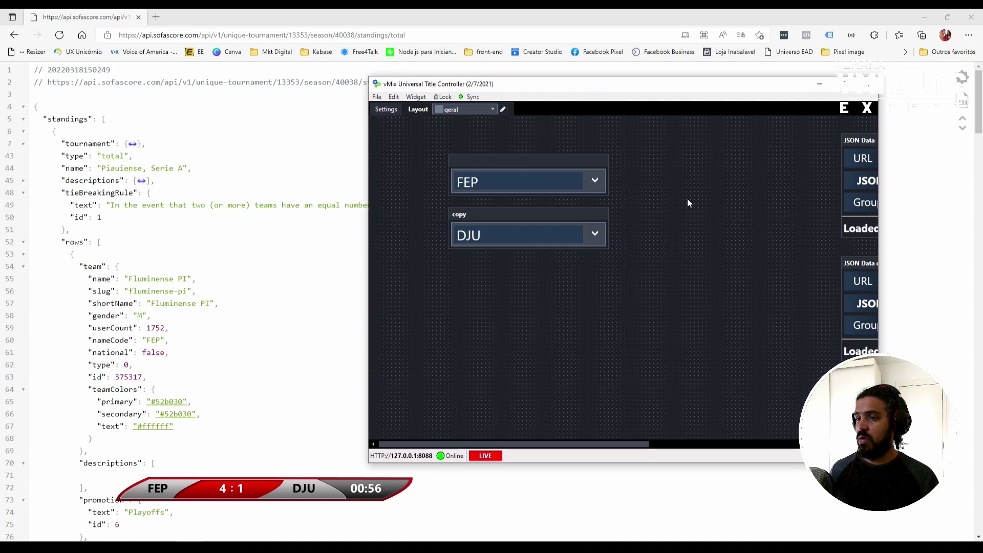
drag(556, 443, 774, 443)
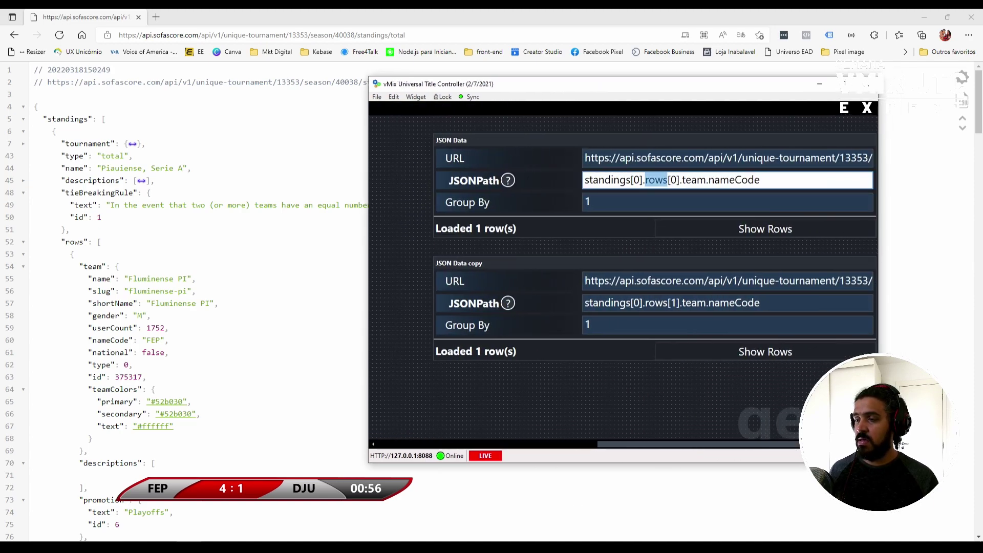